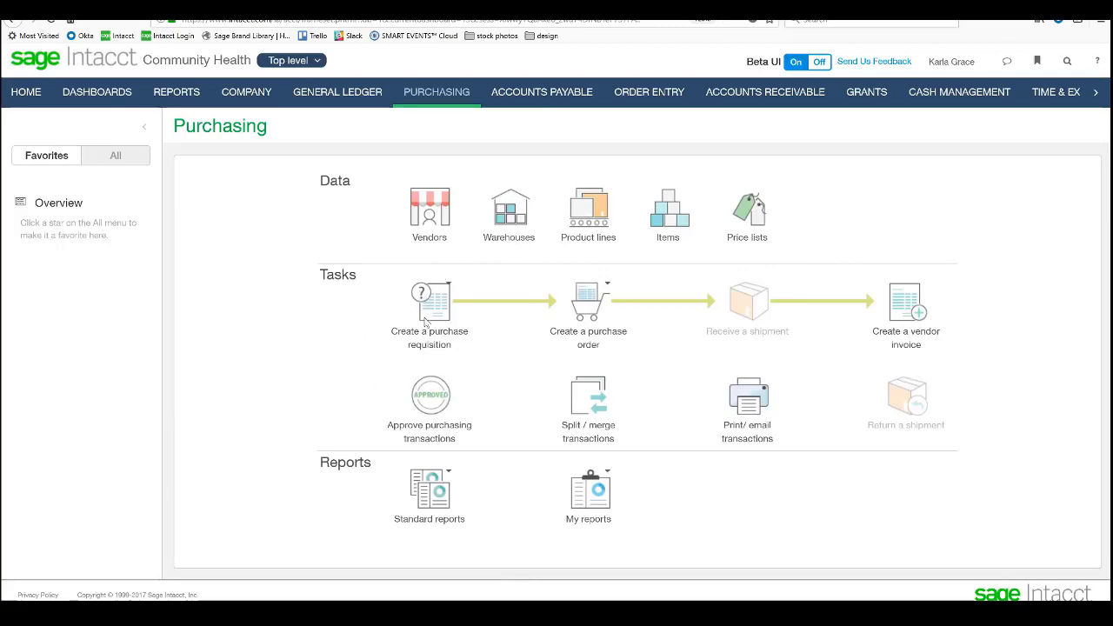
- Start a new Purchase Requisition from the purchasing tasks
left_click(427, 321)
left_click(511, 371)
mouse_move(440, 308)
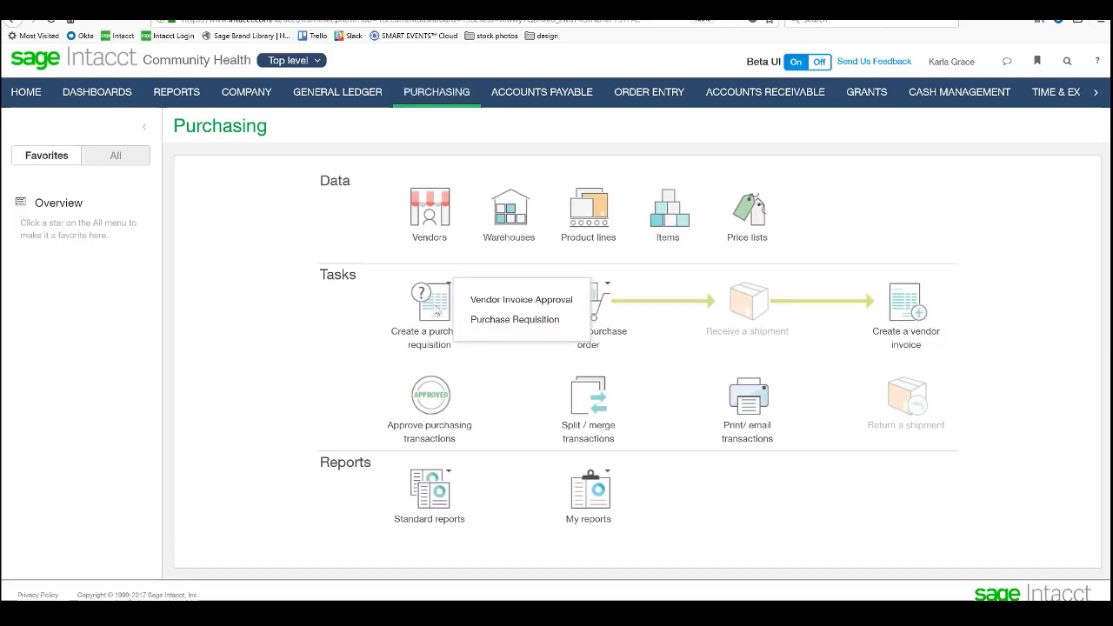
left_click(508, 320)
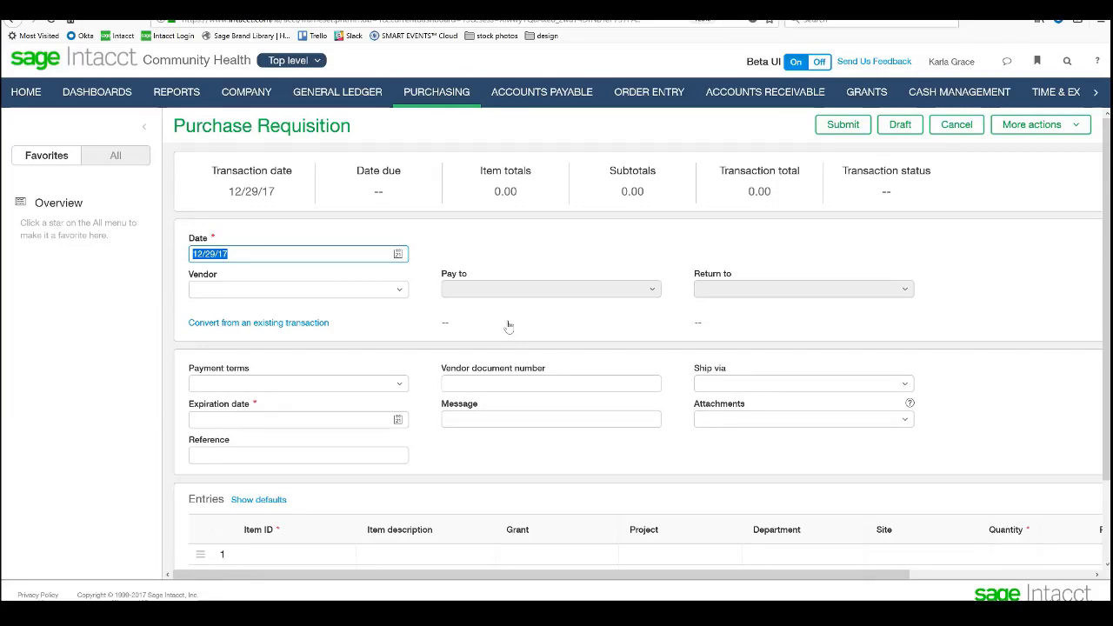
- Set the requisition's vendor to V-126--AT&T-ACH
scroll(434, 298, "down", 2)
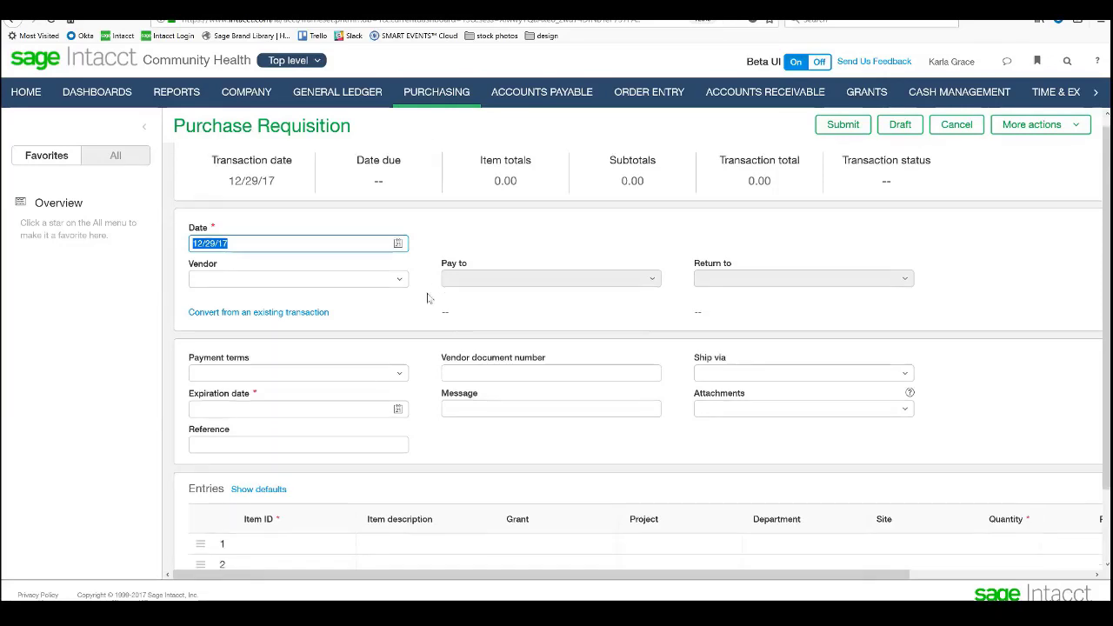
left_click(402, 212)
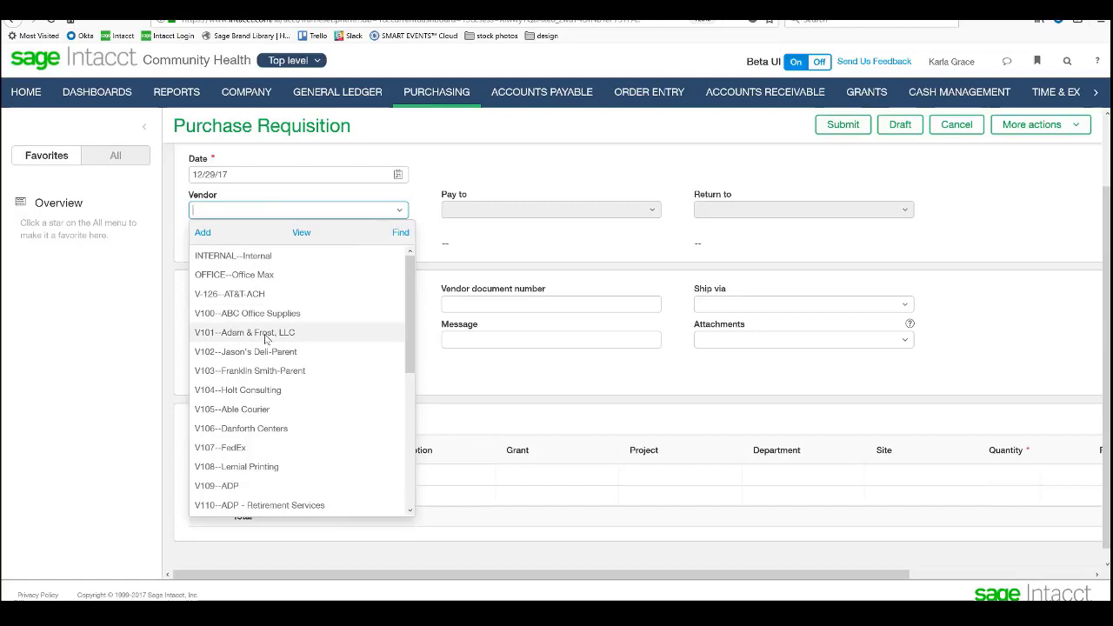
left_click(258, 293)
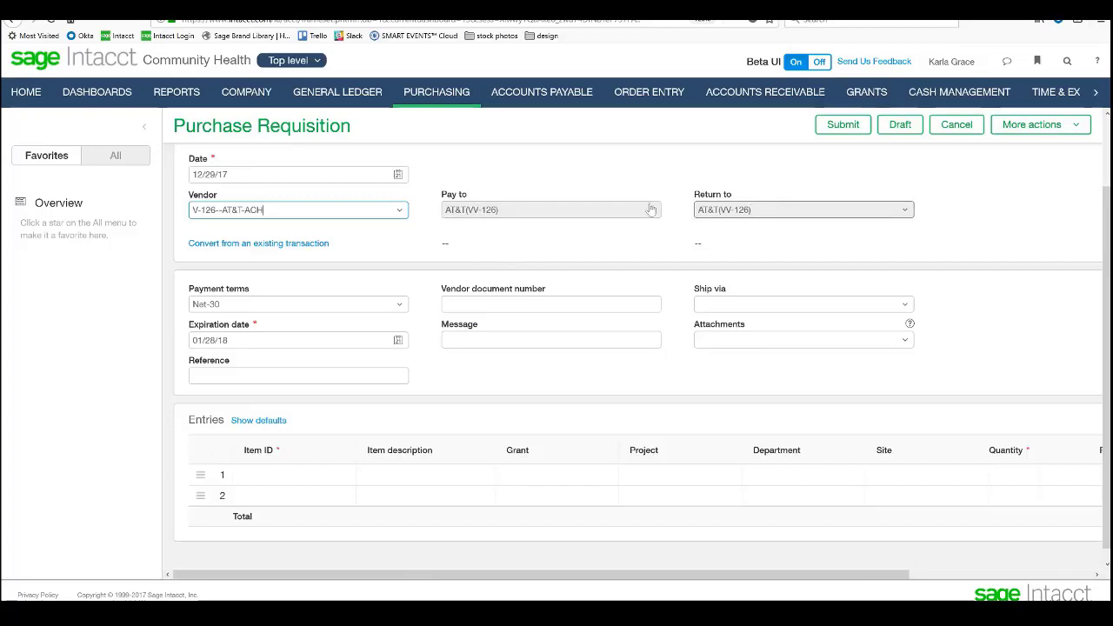
- Change the requisition's vendor to V102--Jason's Deli-Parent
left_click(399, 212)
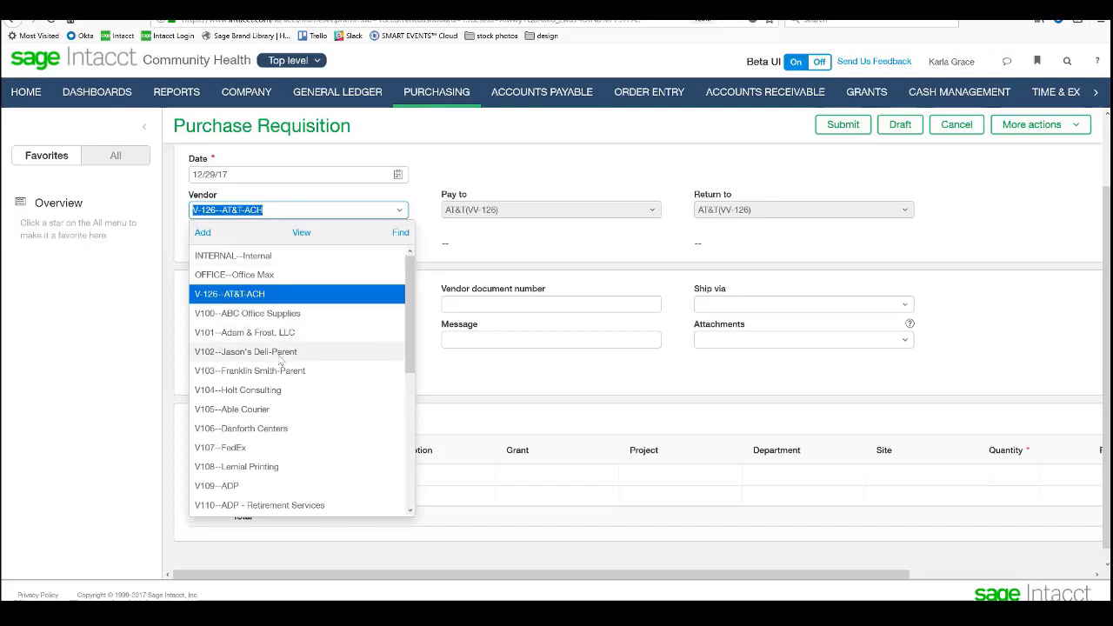
left_click(280, 352)
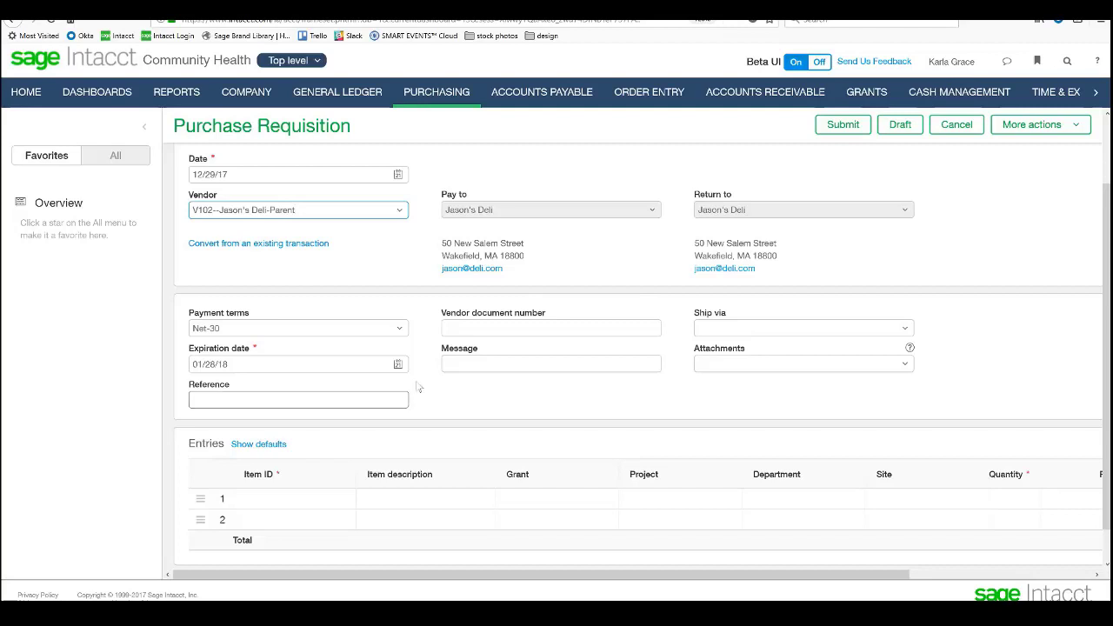
scroll(420, 315, "up", 1)
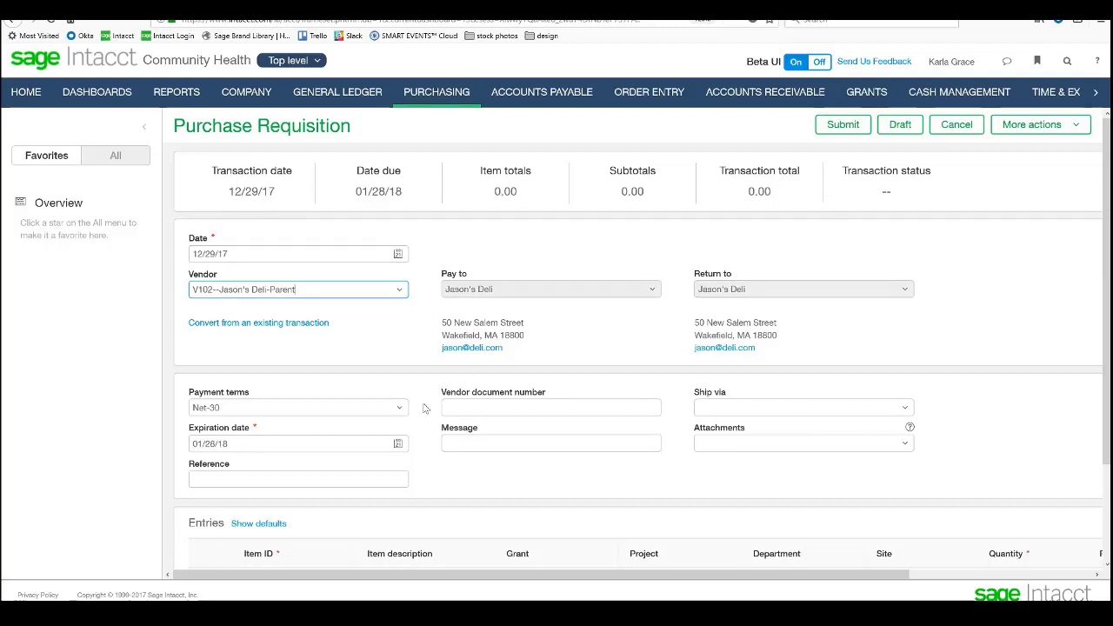
- Add two line entries to the requisition: item 00001--Binder on line 1 and item 00011--Logo Pens on line 2
scroll(424, 408, "down", 2)
scroll(424, 409, "down", 5)
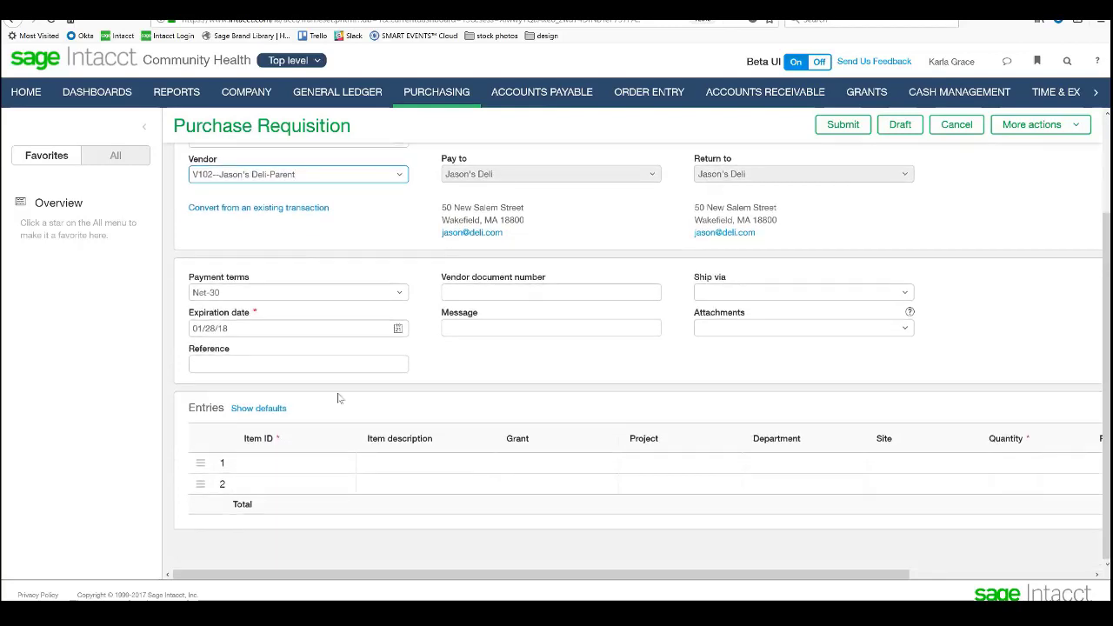
left_click(313, 466)
left_click(343, 464)
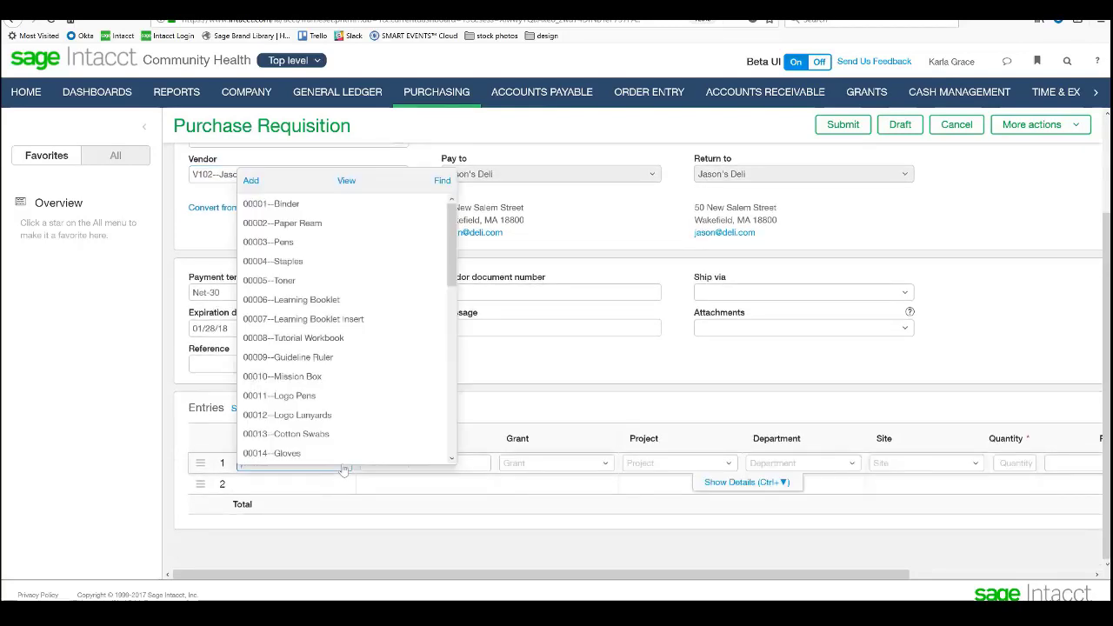
left_click(300, 209)
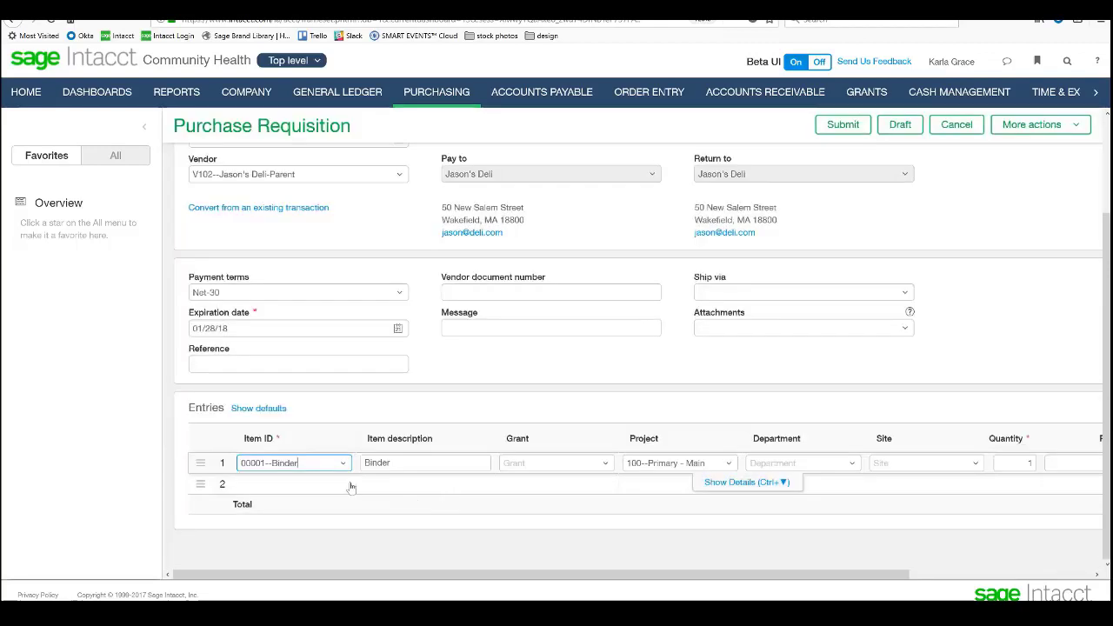
left_click(348, 492)
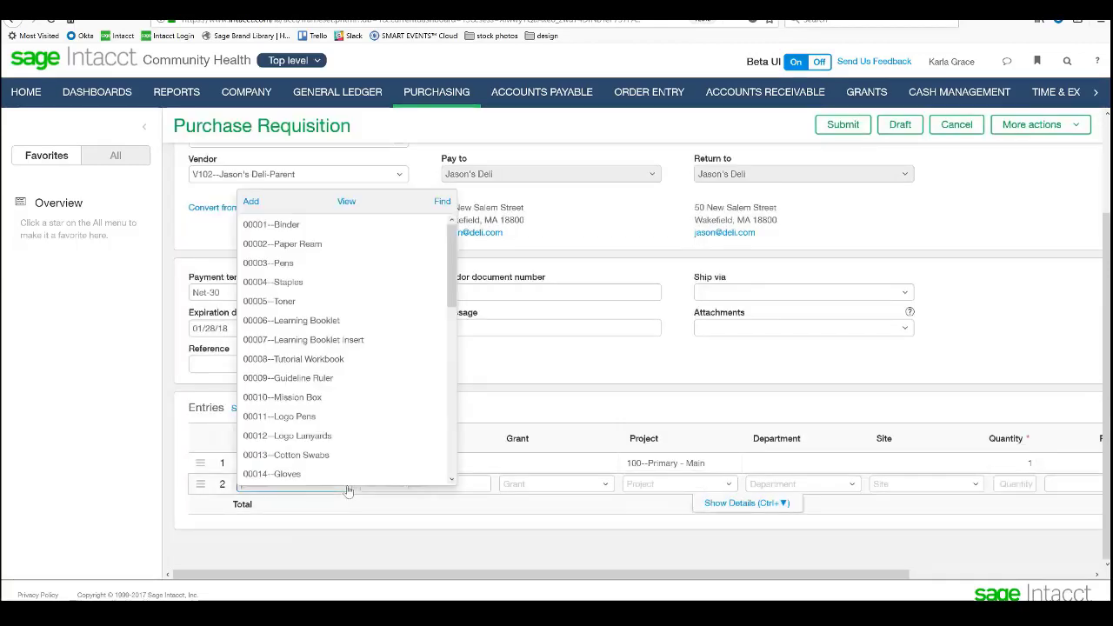
left_click(304, 417)
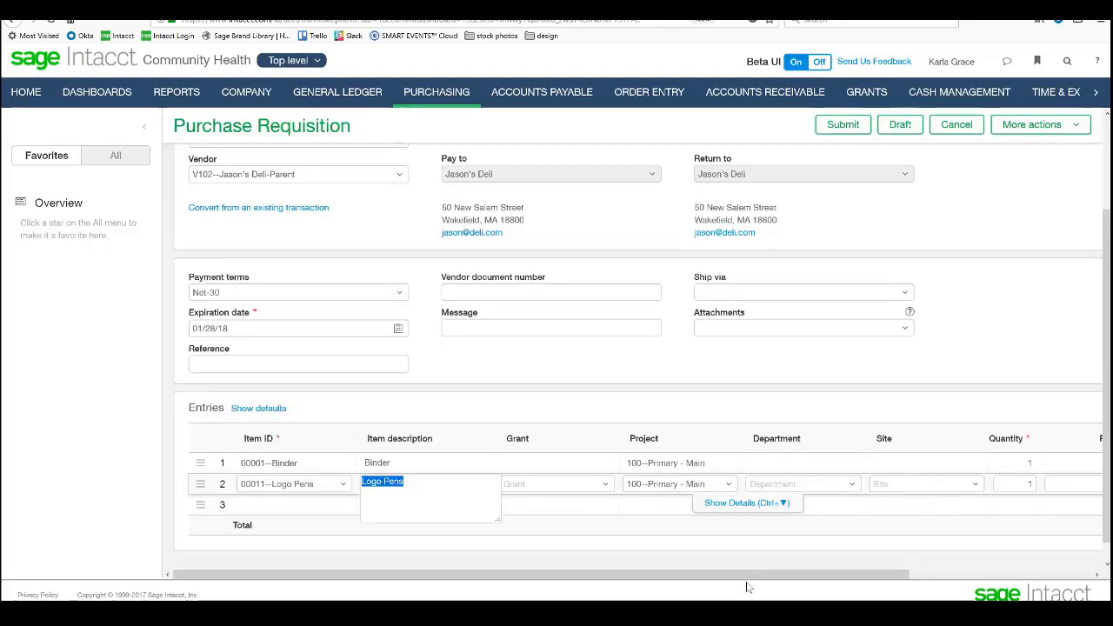
- Expand the details of the Logo Pens line and review its prices, memo and dimension fields
left_click_drag(746, 577, 974, 563)
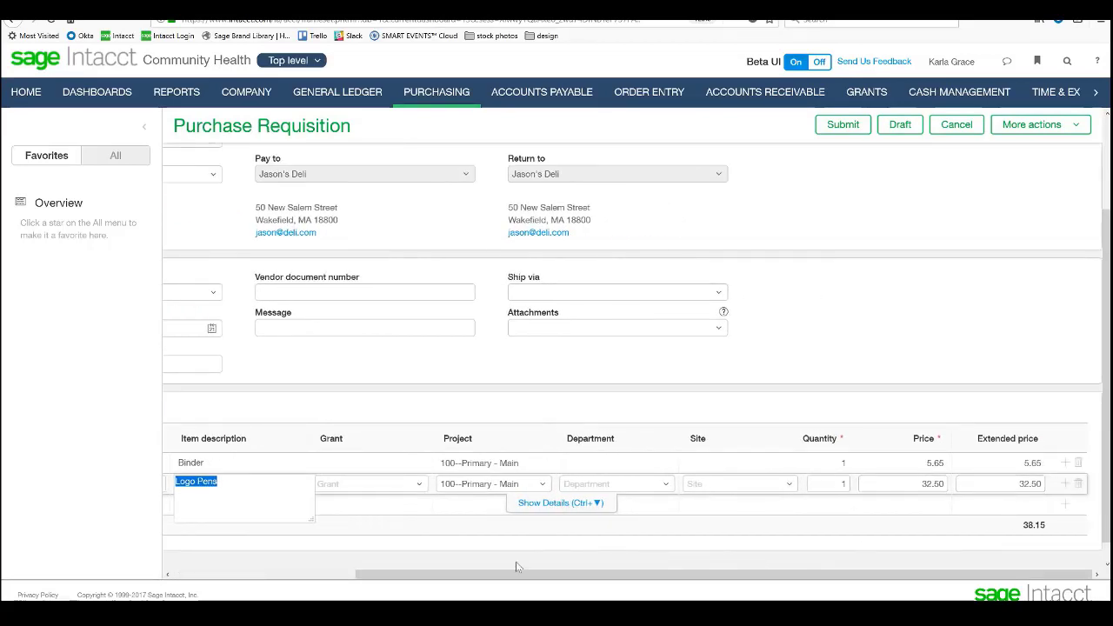
left_click(543, 504)
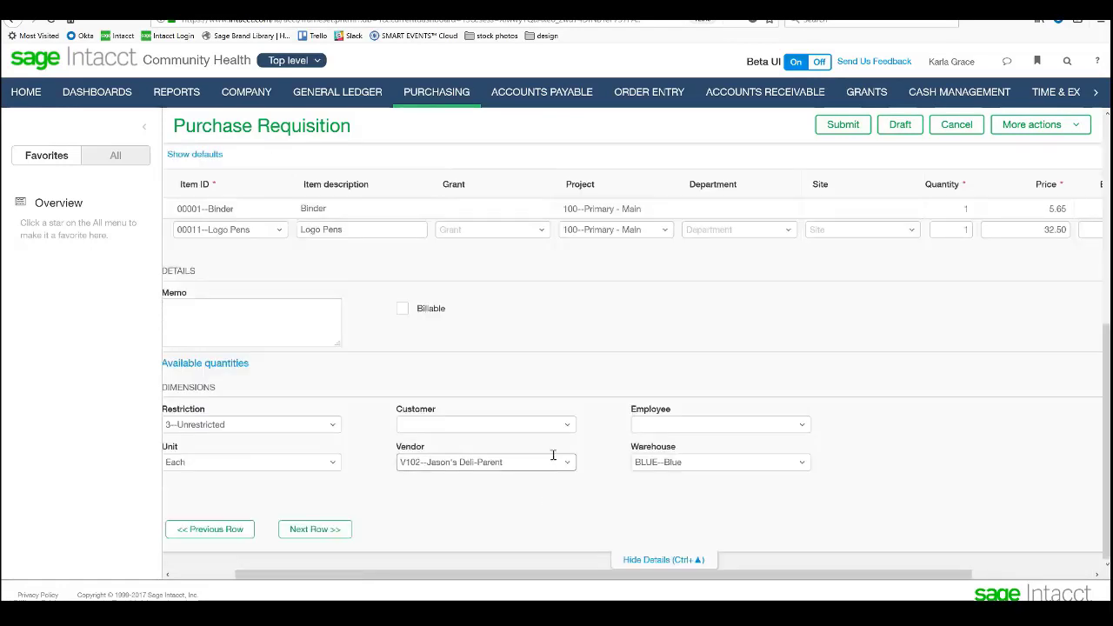
left_click_drag(380, 582, 299, 581)
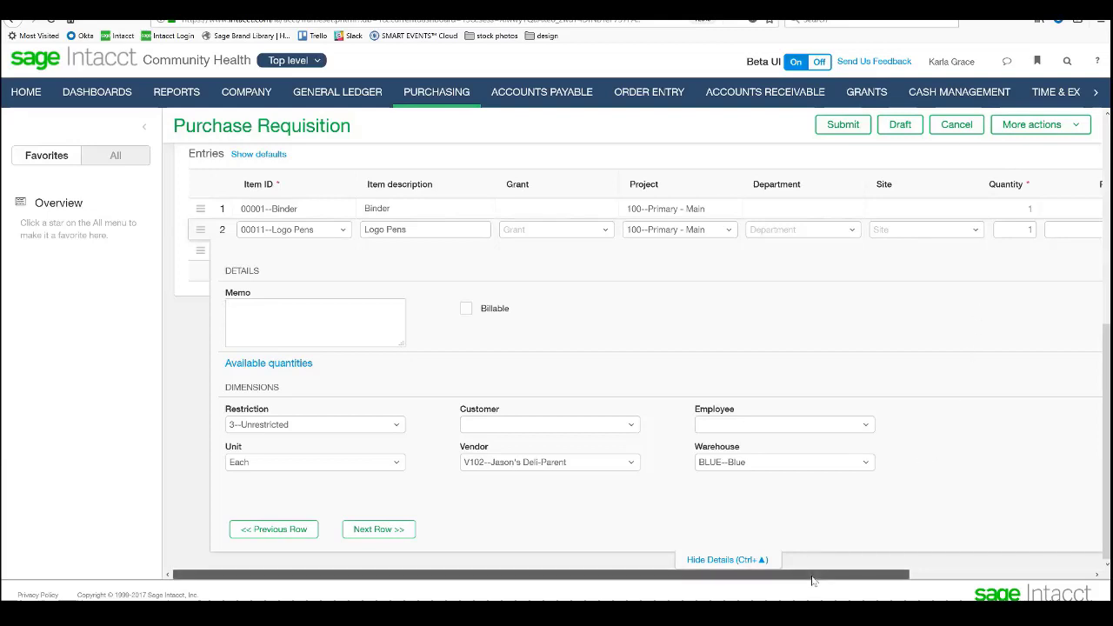
scroll(815, 573, "right", 3)
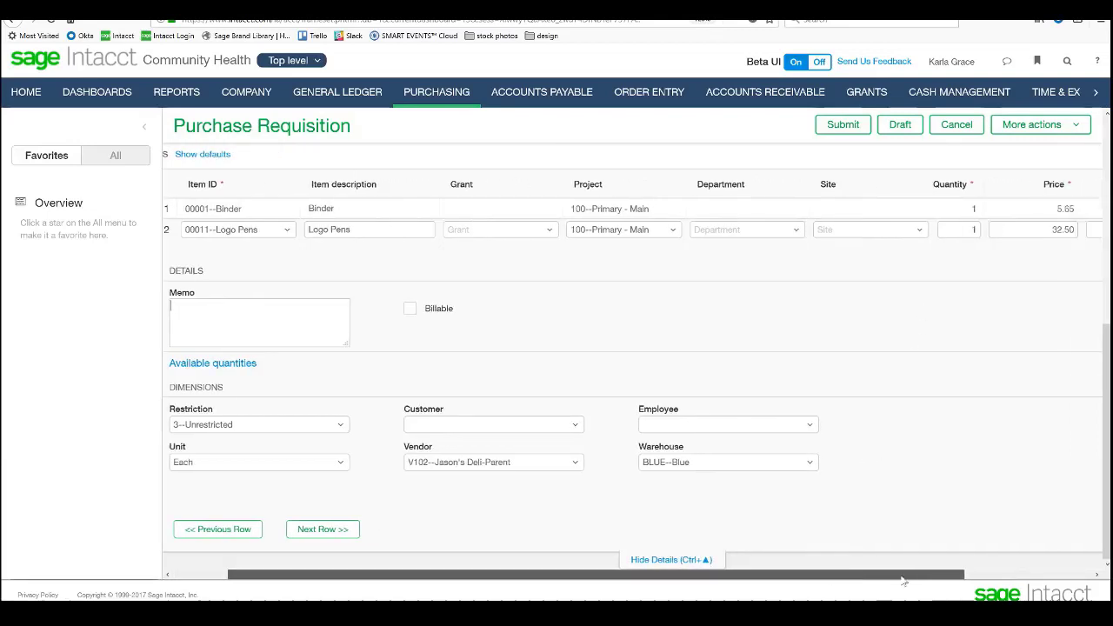
- Collapse the side navigation to widen the form and hide the Logo Pens line's details
left_click(144, 128)
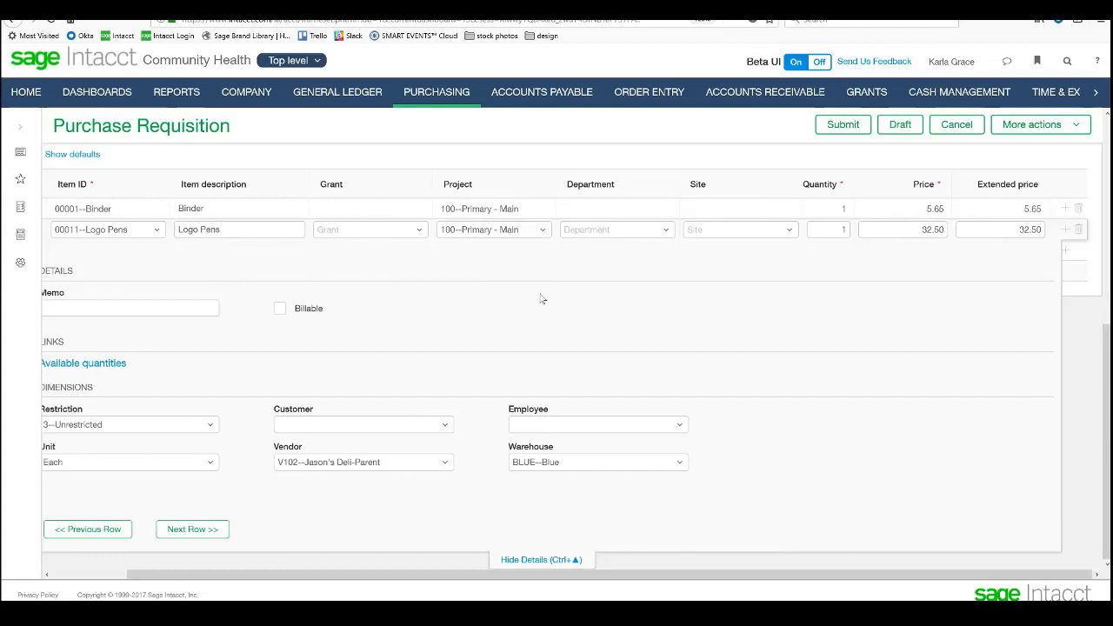
scroll(278, 583, "left", 2)
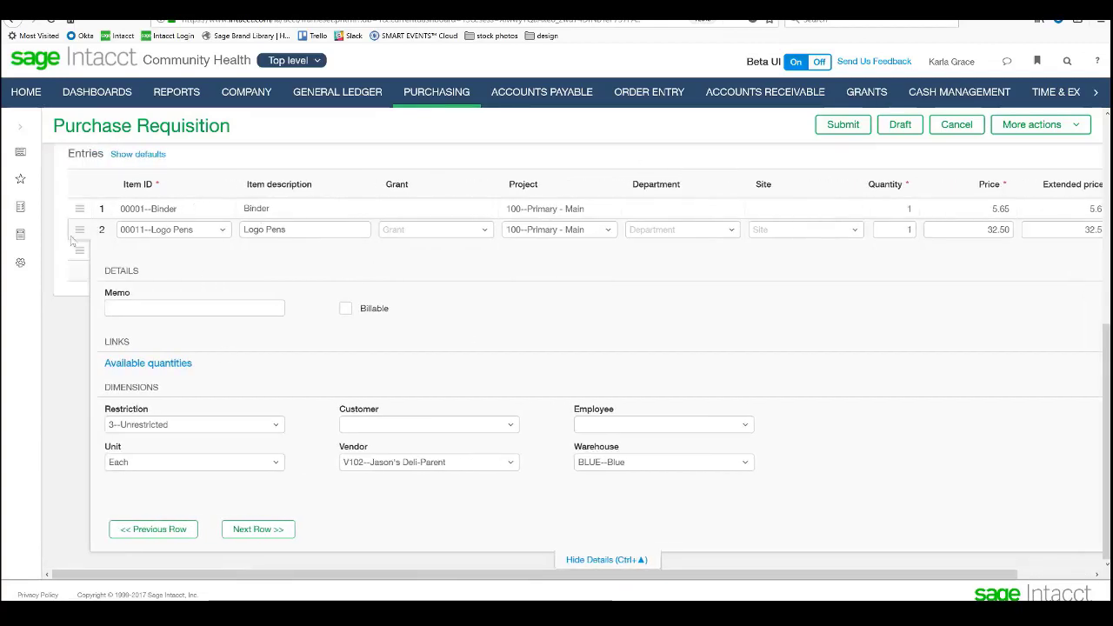
left_click(599, 560)
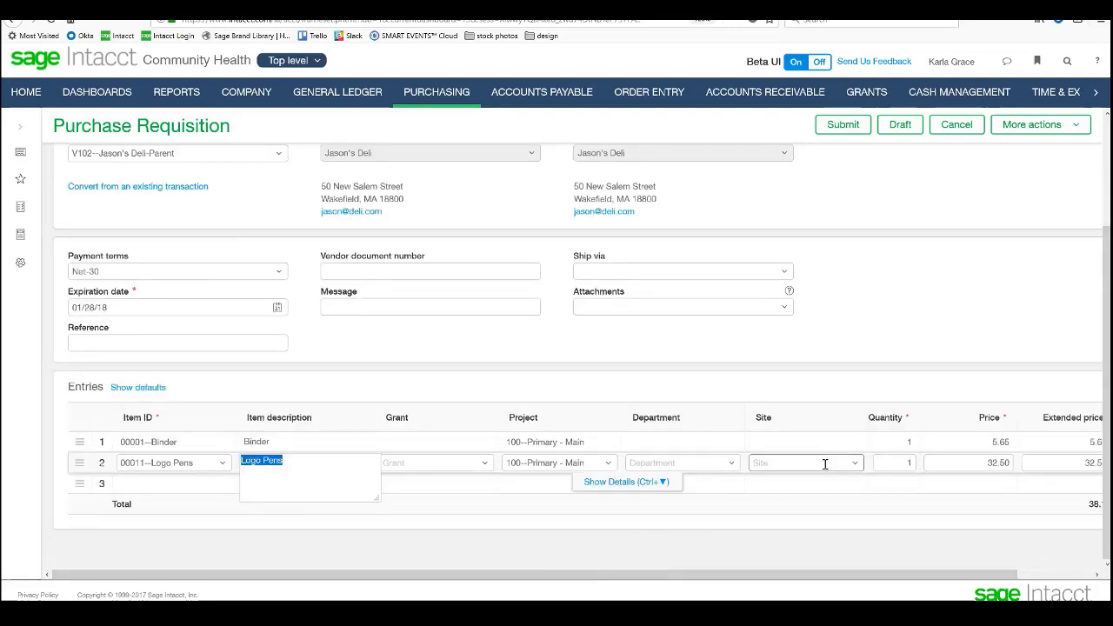
- On the Logo Pens line, pick project 202--Eastlake and assign the grant 100--Healthy Tomorrows
left_click(608, 464)
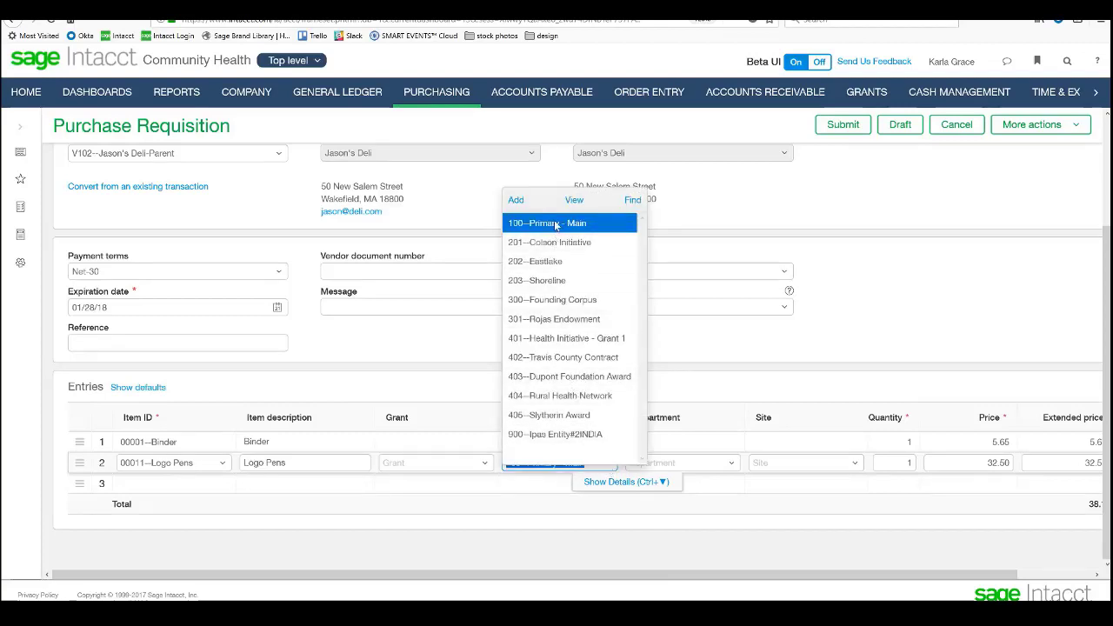
left_click(548, 261)
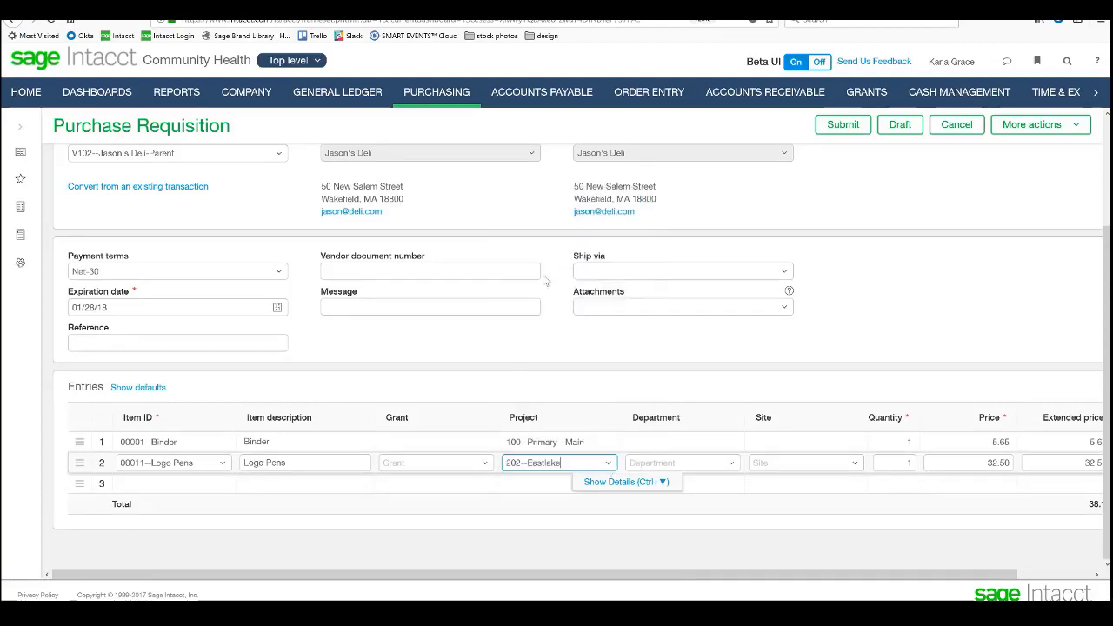
left_click(485, 463)
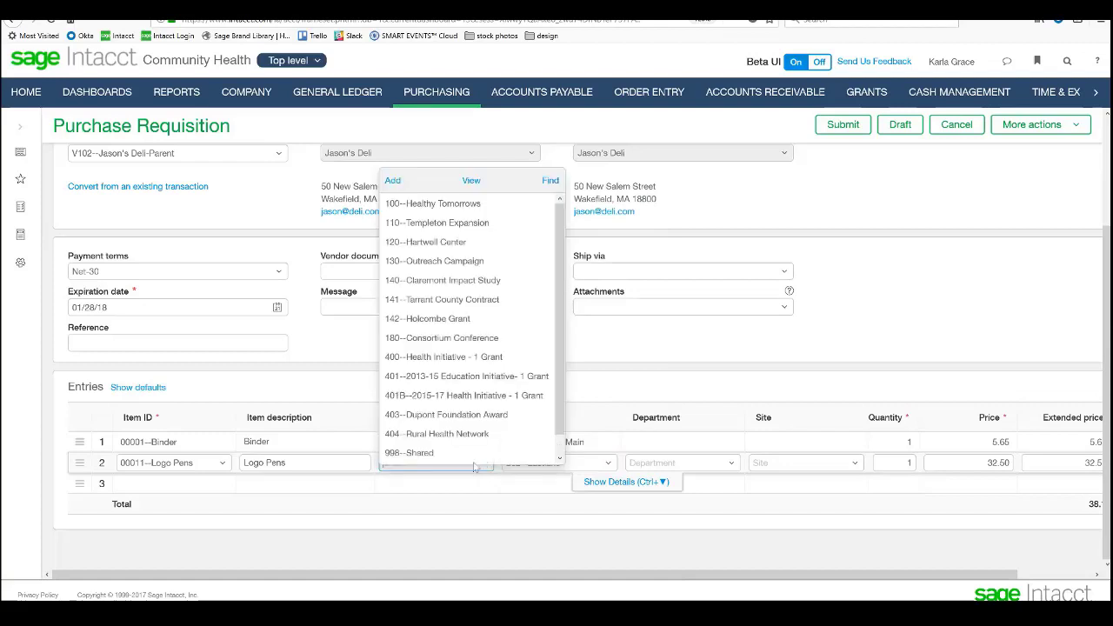
left_click(432, 203)
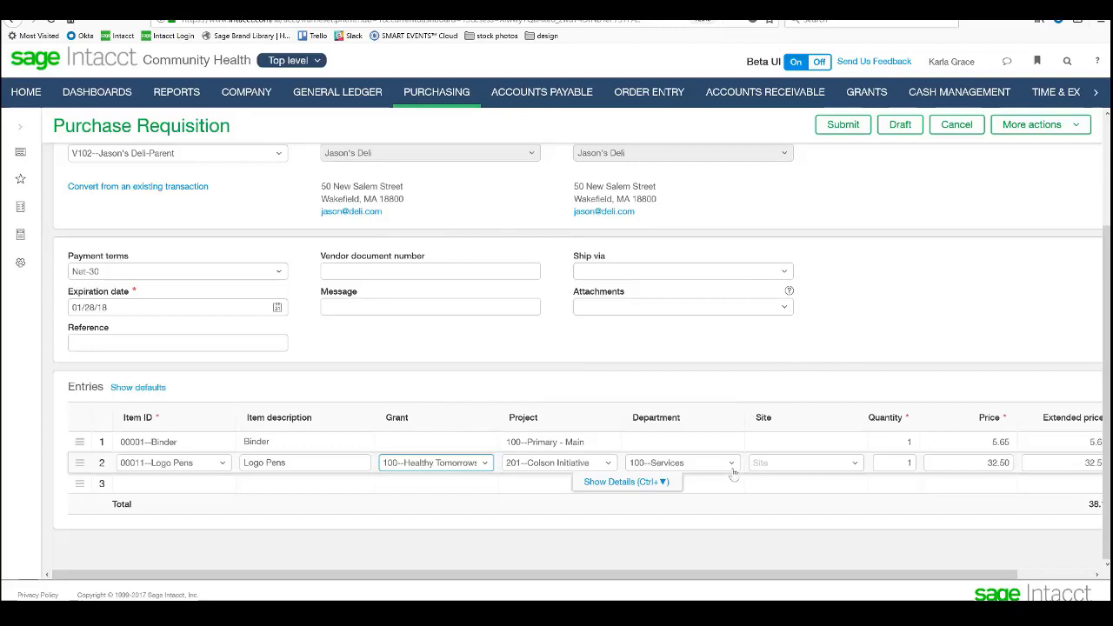
- Set the Logo Pens line's site to Main and its department to 120--Special Projects
left_click(857, 464)
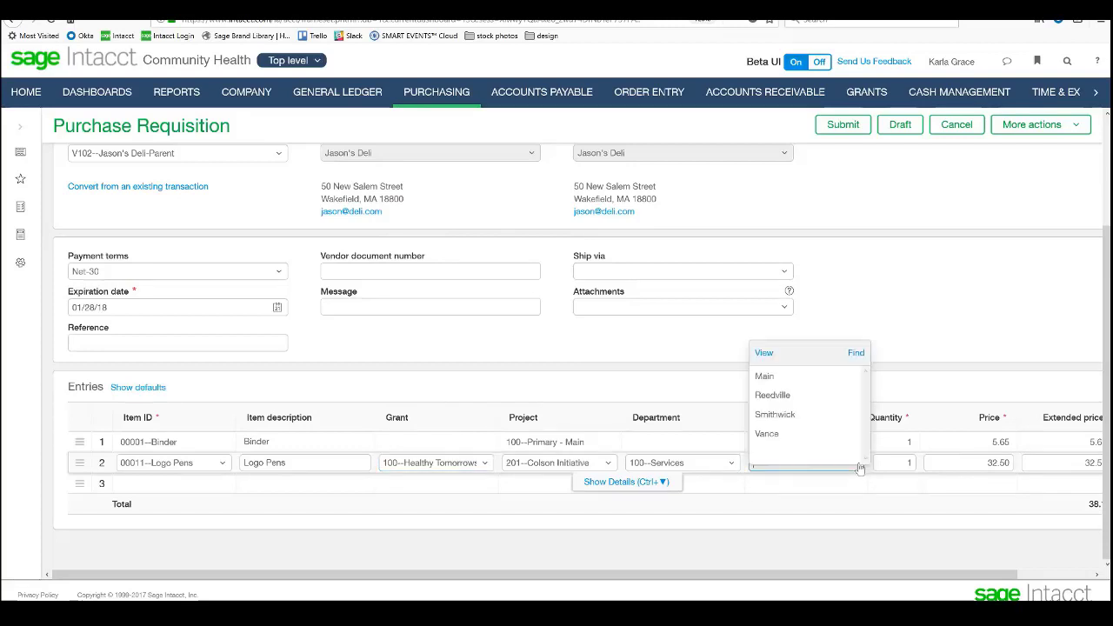
left_click(772, 378)
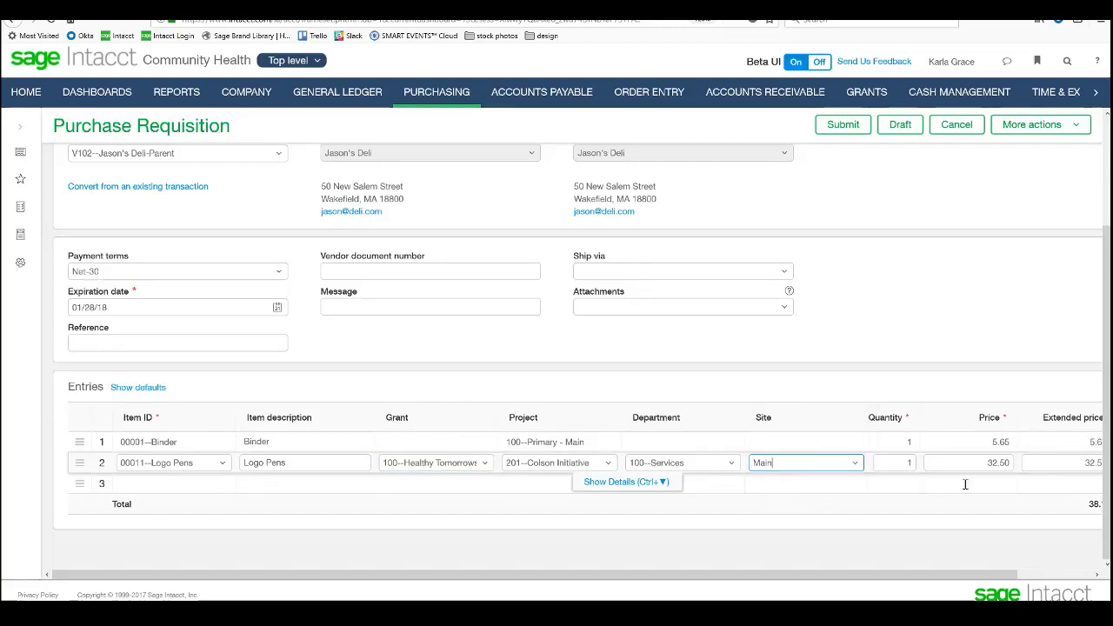
left_click(732, 467)
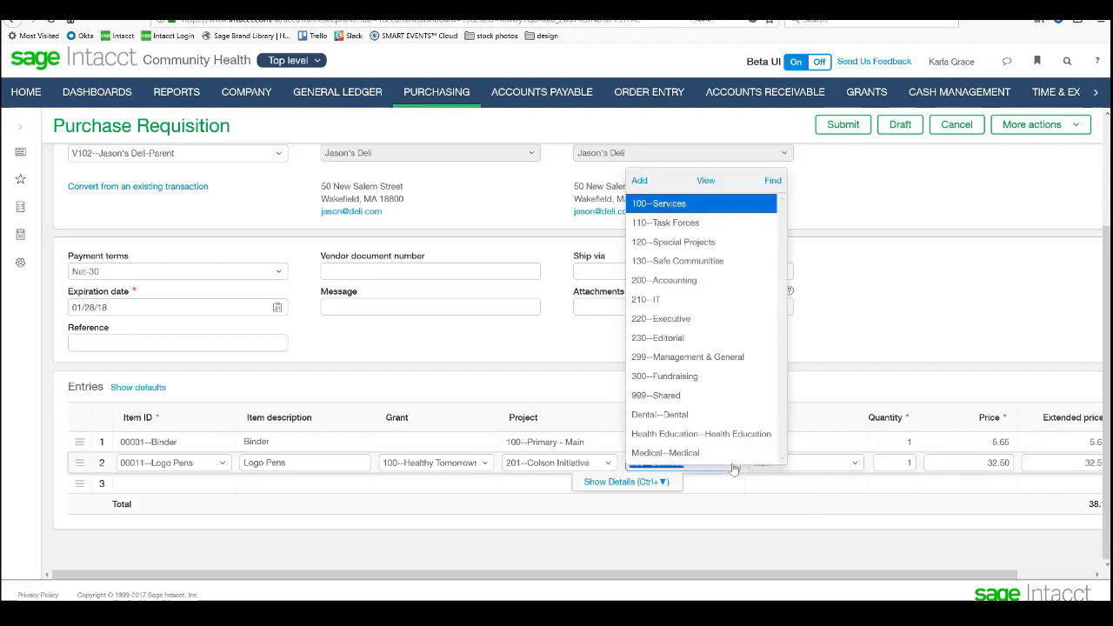
left_click(687, 242)
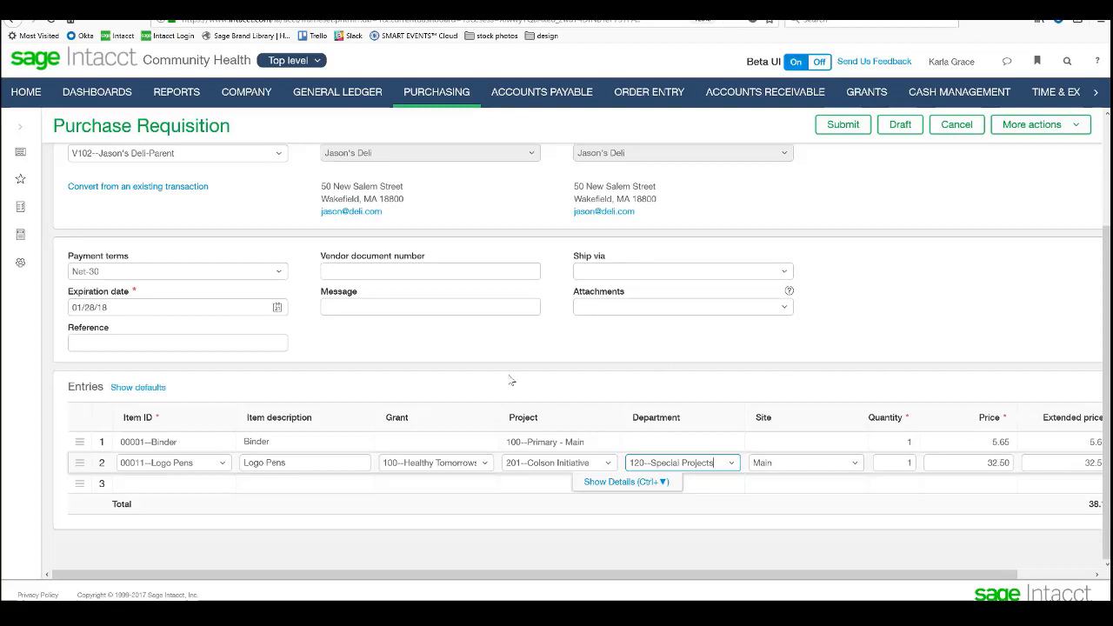
- Assign the grant 100--Healthy Tomorrows to the Binder line
left_click(488, 446)
left_click(486, 443)
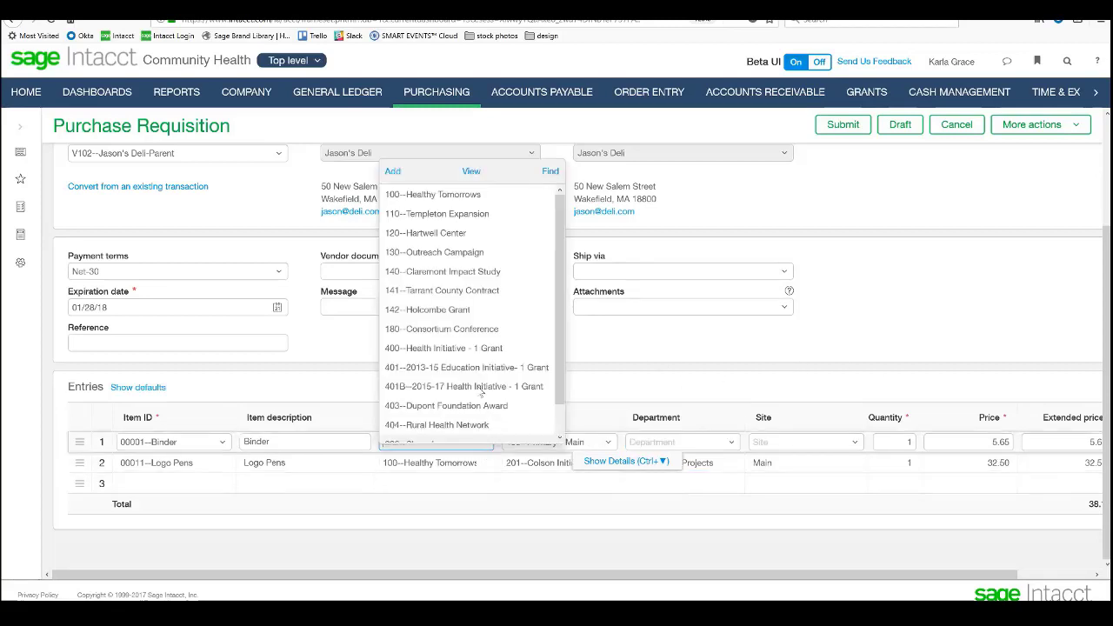
left_click(467, 197)
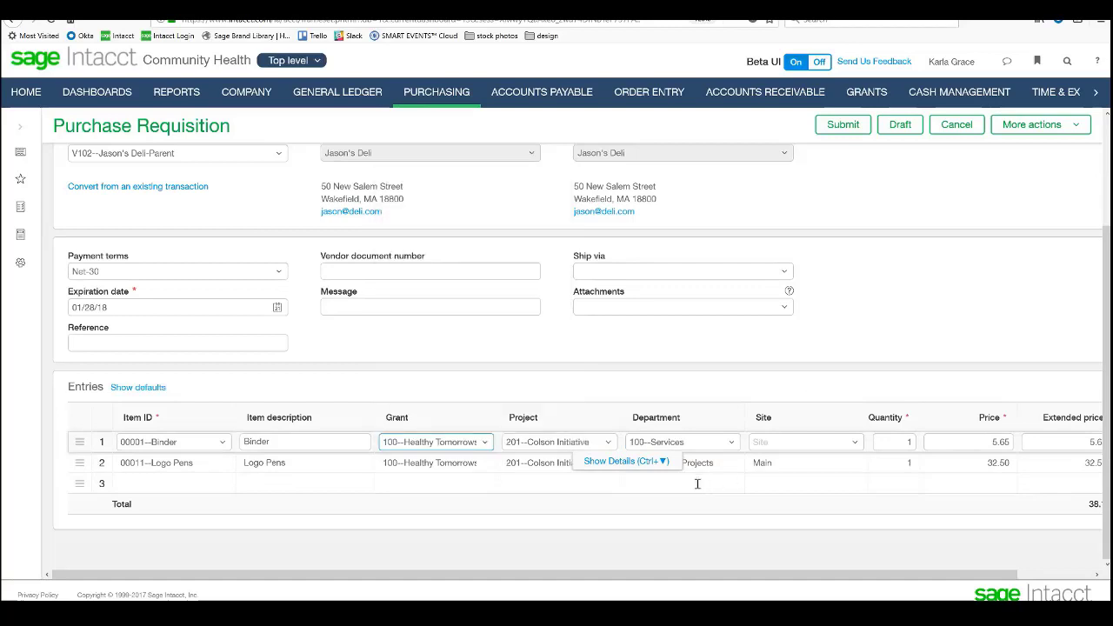
- Set the Binder line's department to 110--Task Forces and its site to Main
left_click(731, 442)
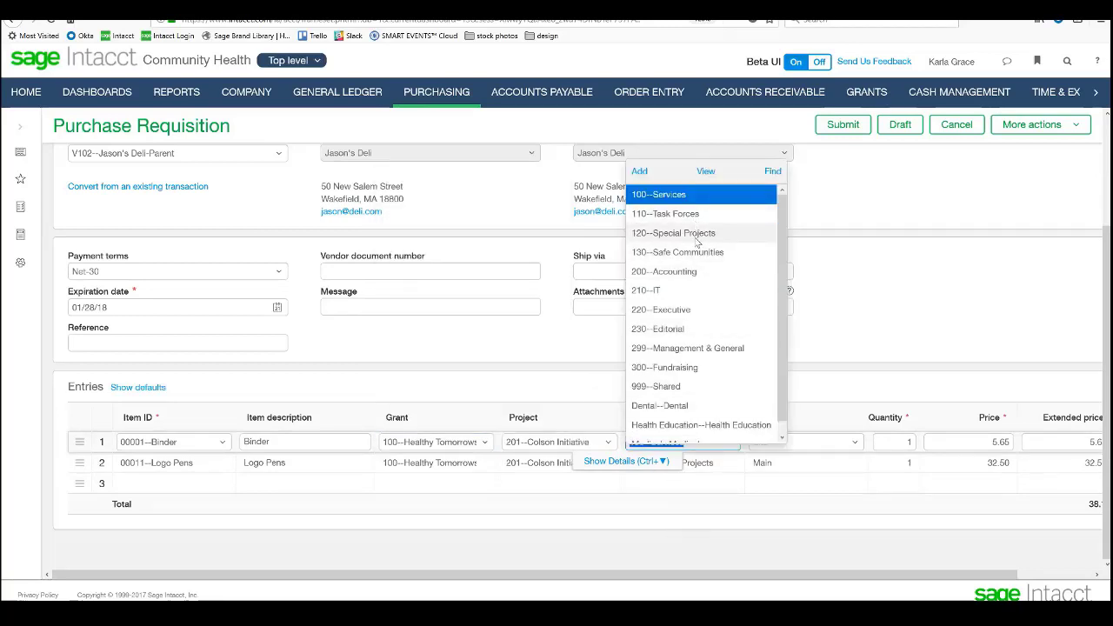
left_click(665, 214)
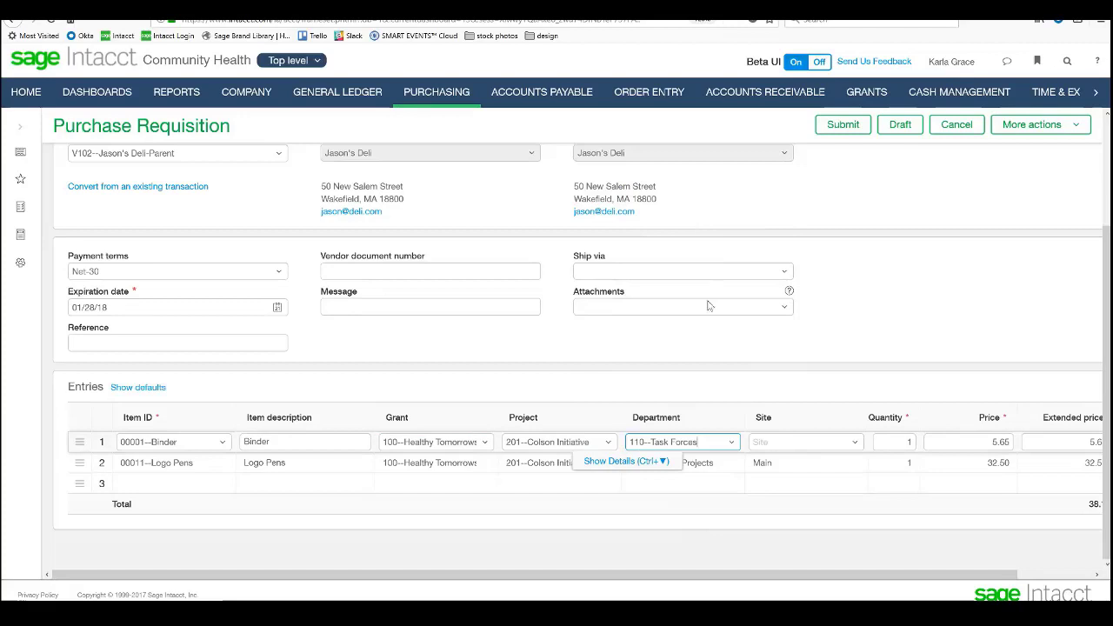
left_click(858, 443)
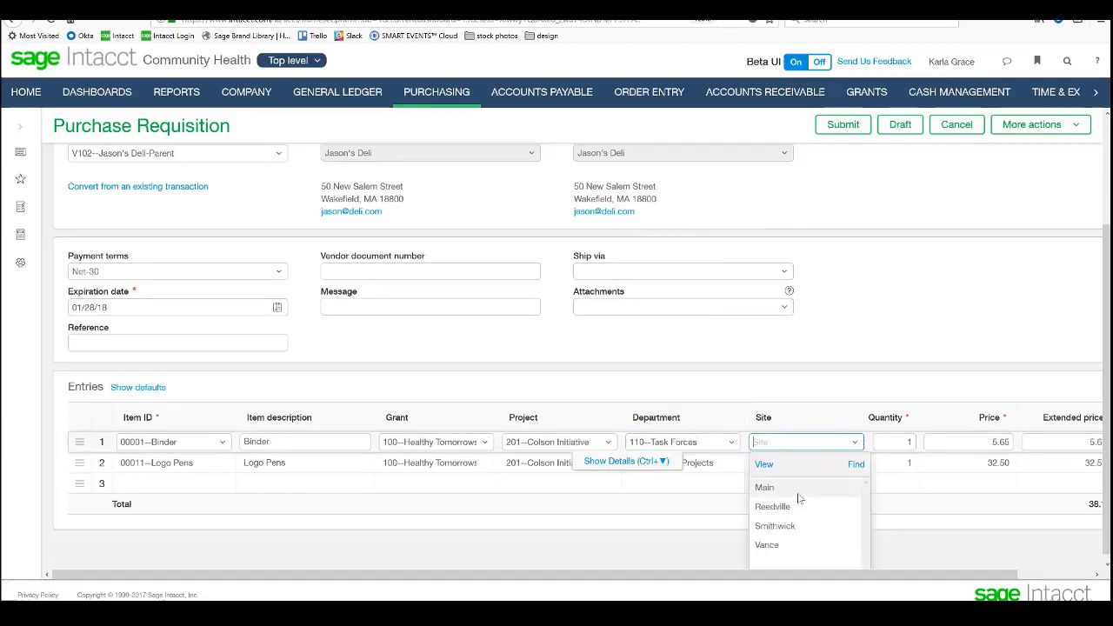
left_click(765, 488)
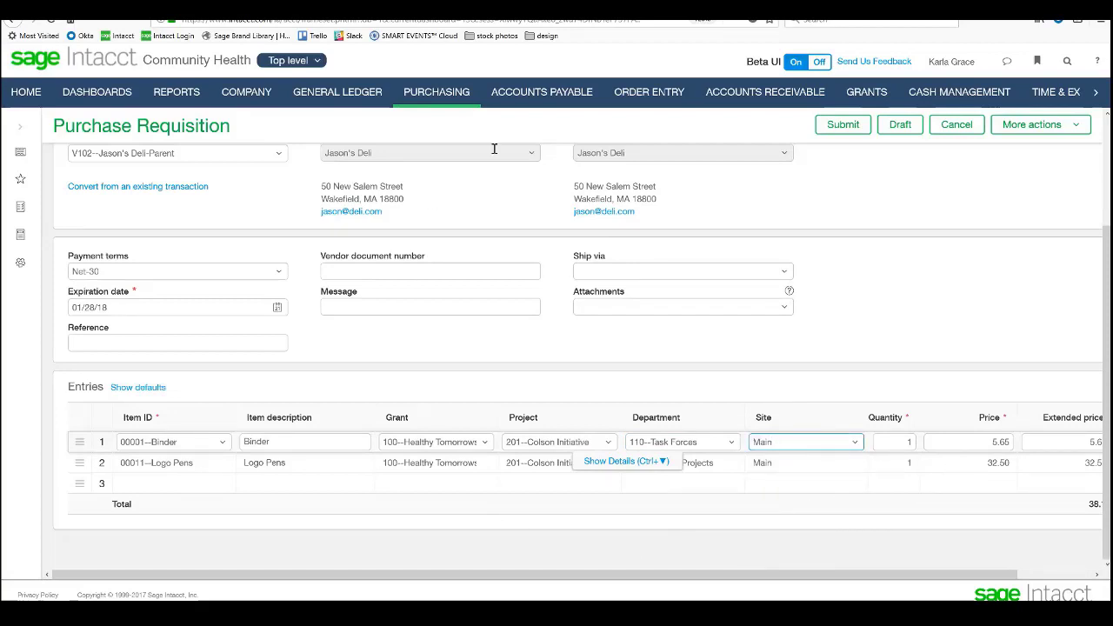
scroll(522, 409, "up", 3)
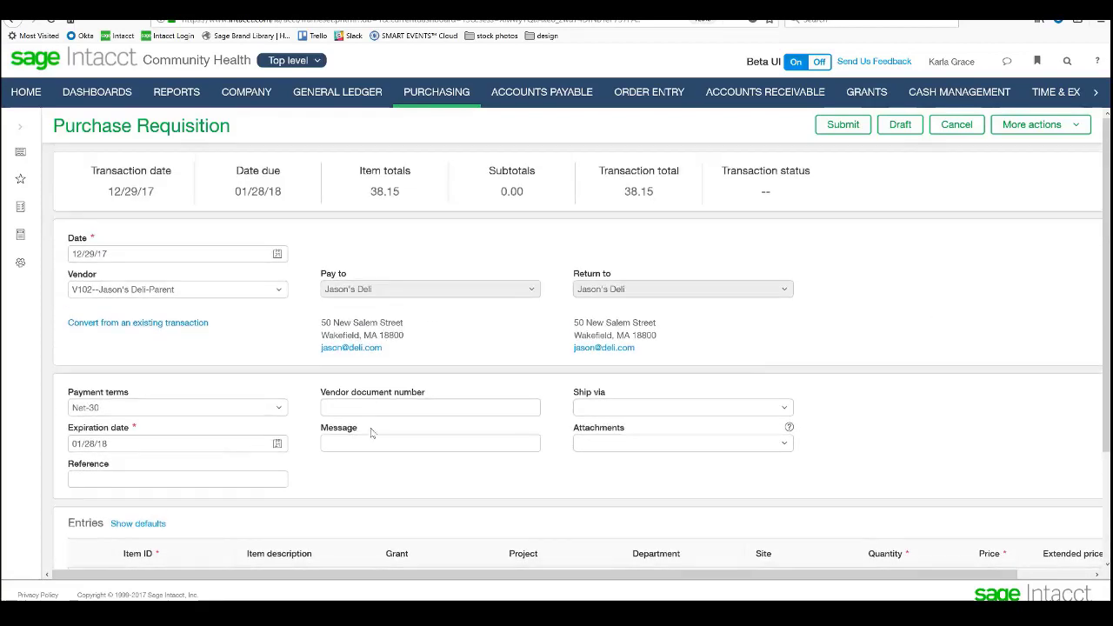
- Check the list of available attachments without choosing one and submit the purchase requisition
left_click(785, 445)
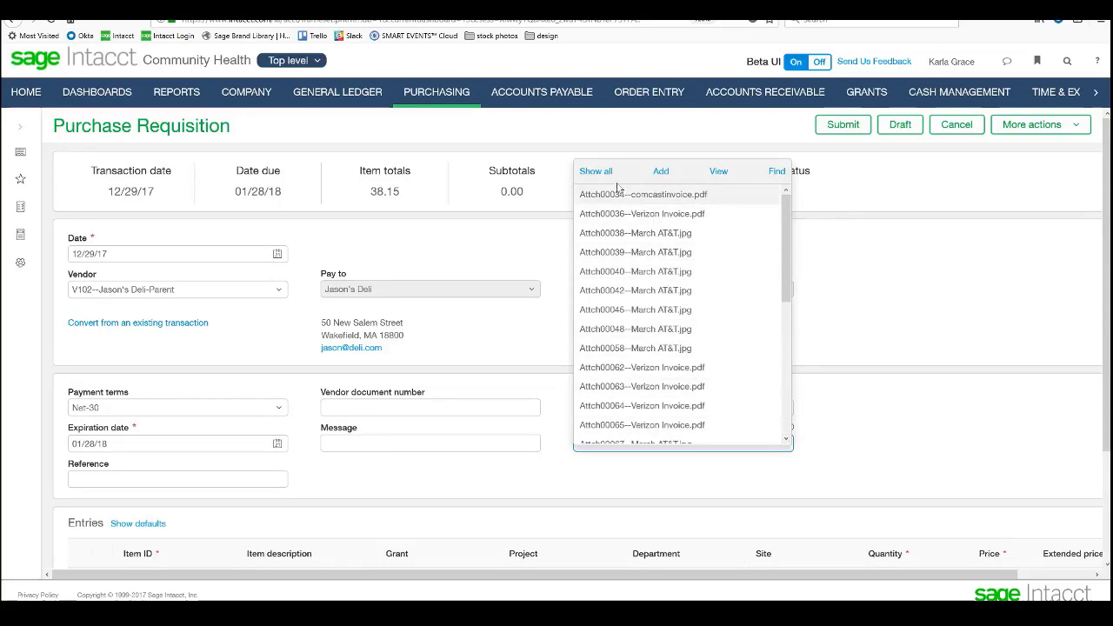
left_click(841, 459)
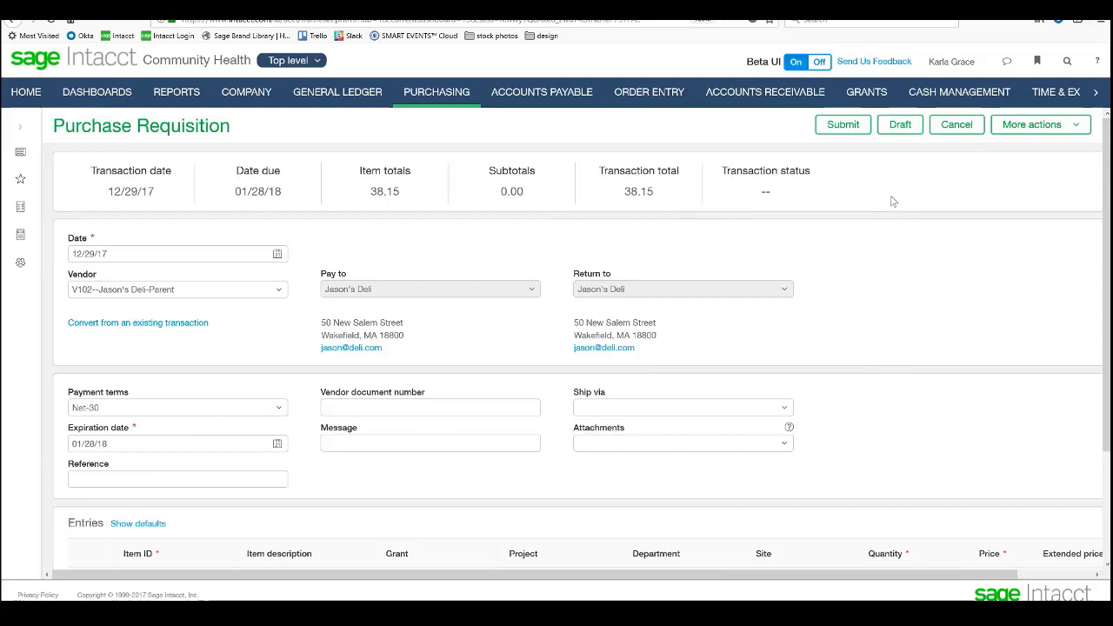
left_click(843, 125)
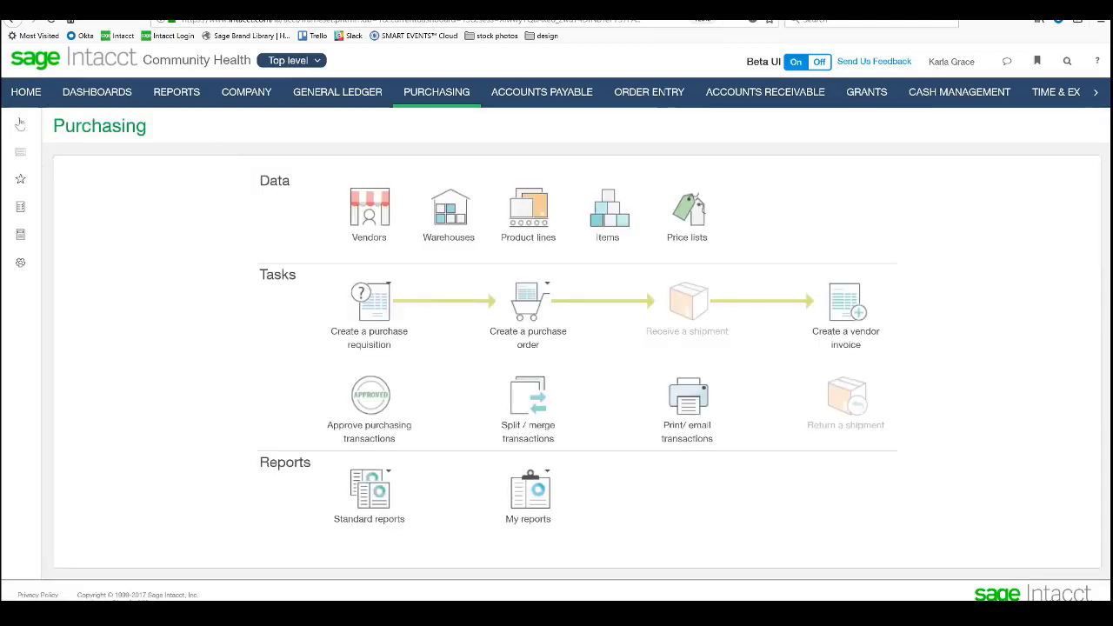
- Open the list of existing purchase requisitions from the purchasing transactions
left_click(20, 146)
left_click(108, 155)
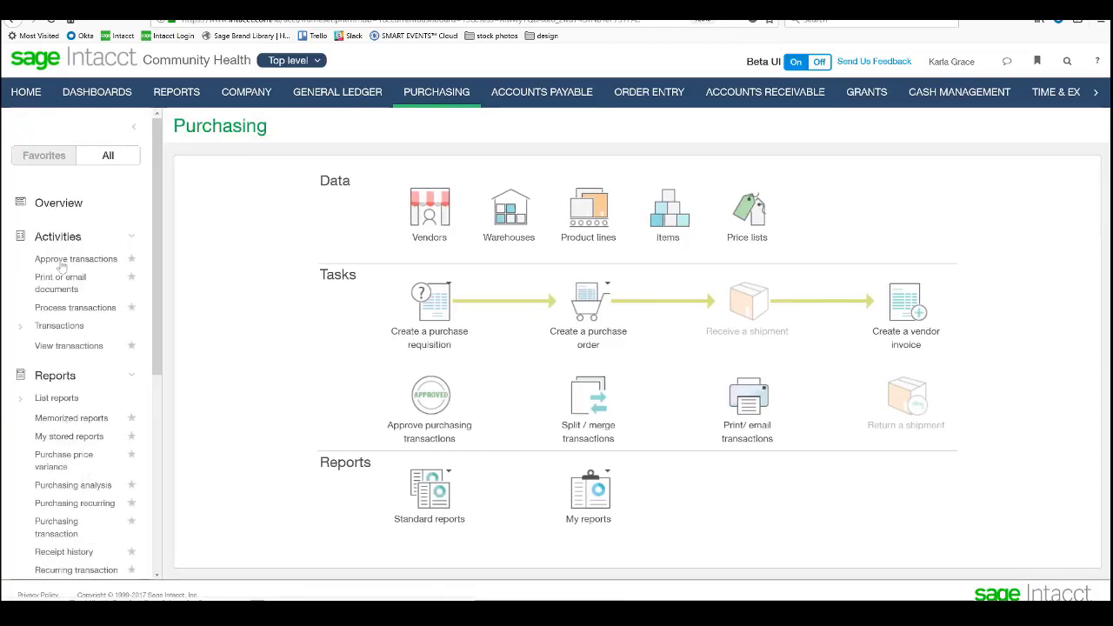
left_click(59, 326)
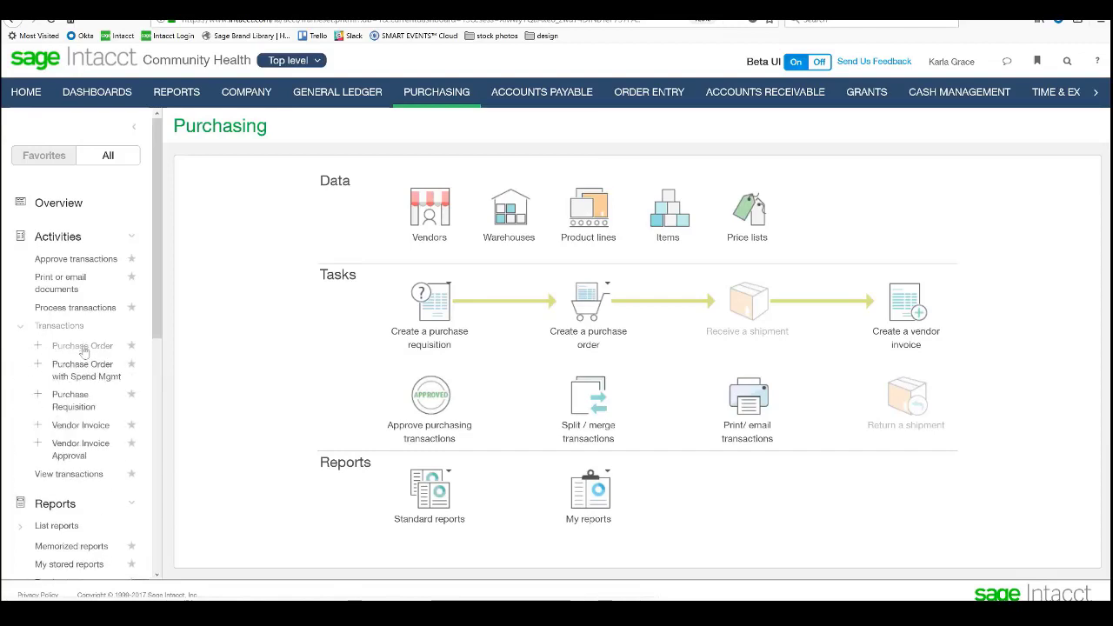
left_click(78, 402)
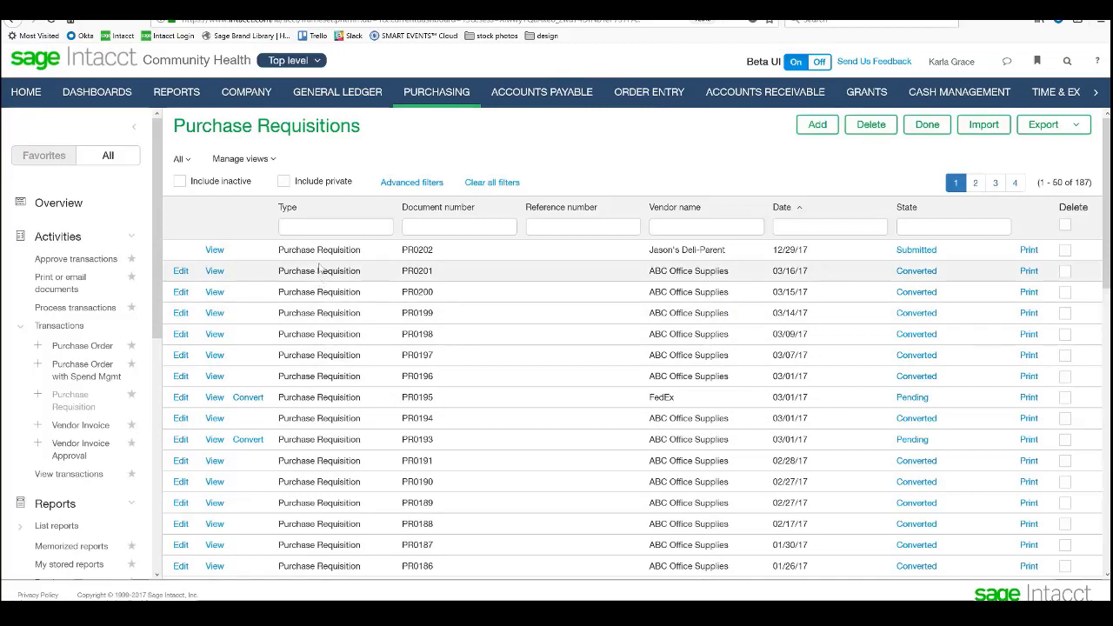
- View the submission details and history of the Jason's Deli-Parent requisition dated 12/29/17, and close them
left_click(214, 250)
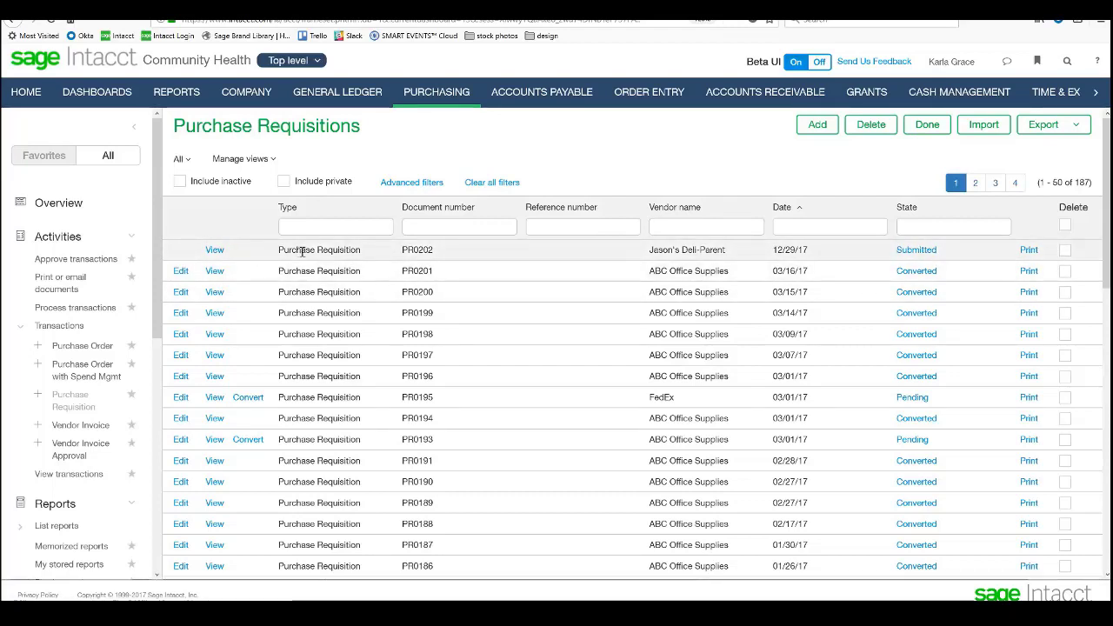
left_click(912, 250)
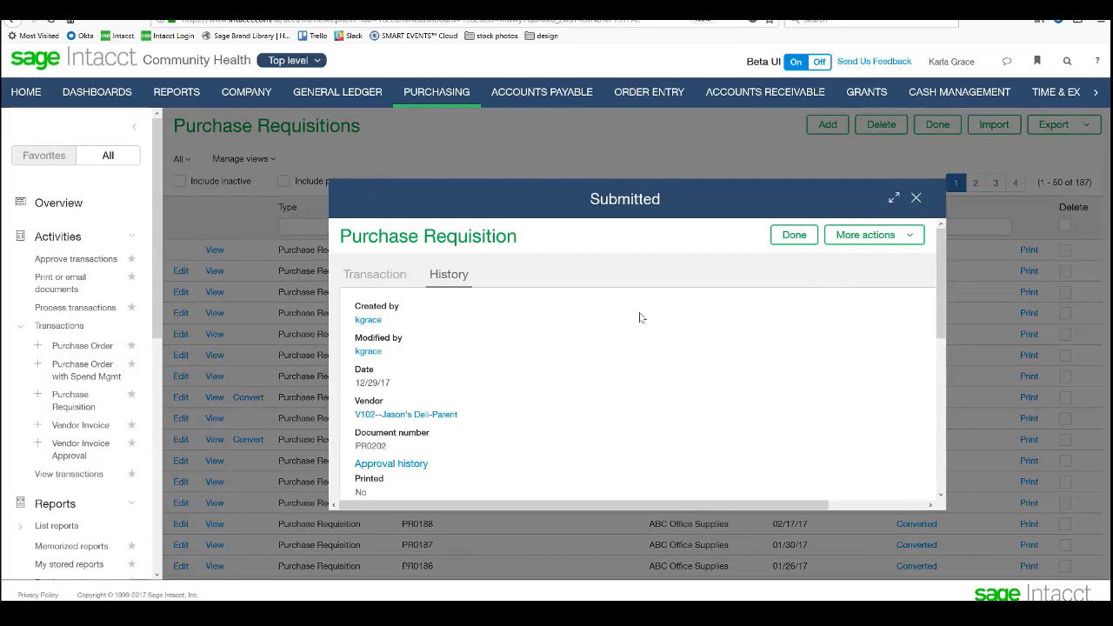
scroll(639, 317, "down", 5)
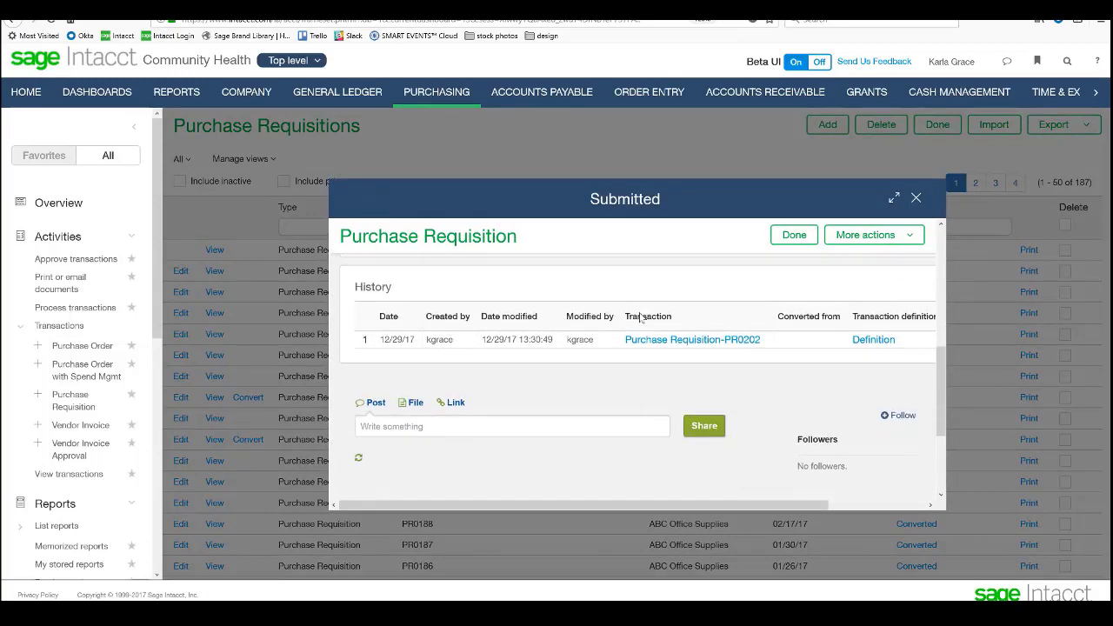
scroll(639, 318, "up", 5)
left_click(916, 201)
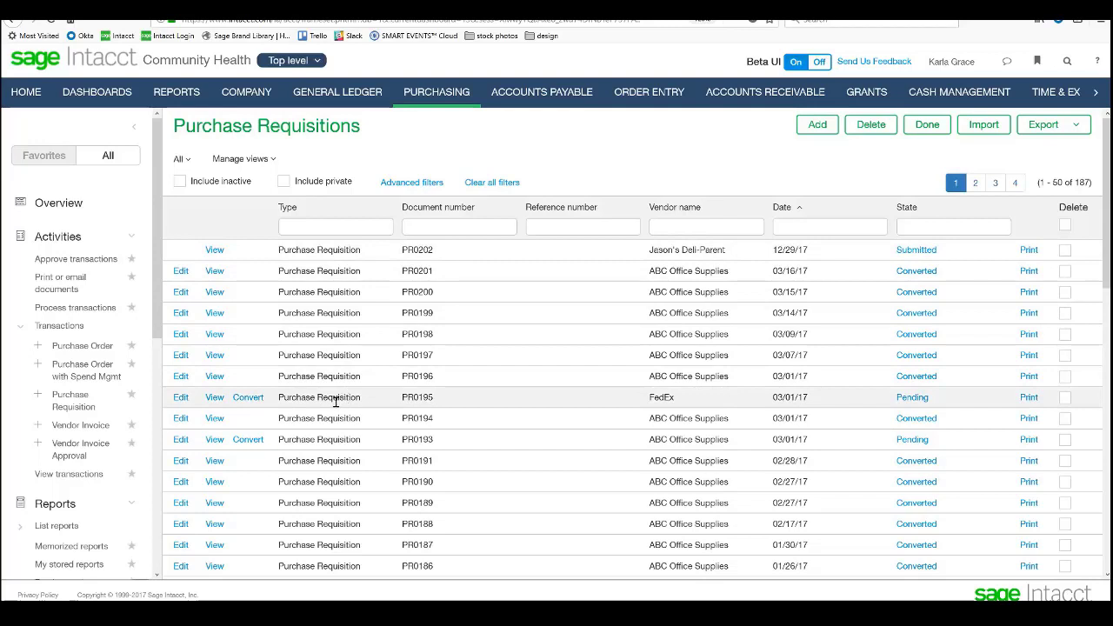
- Convert the pending FedEx purchase requisition dated 03/01/17 into a standard Purchase Order
left_click(250, 398)
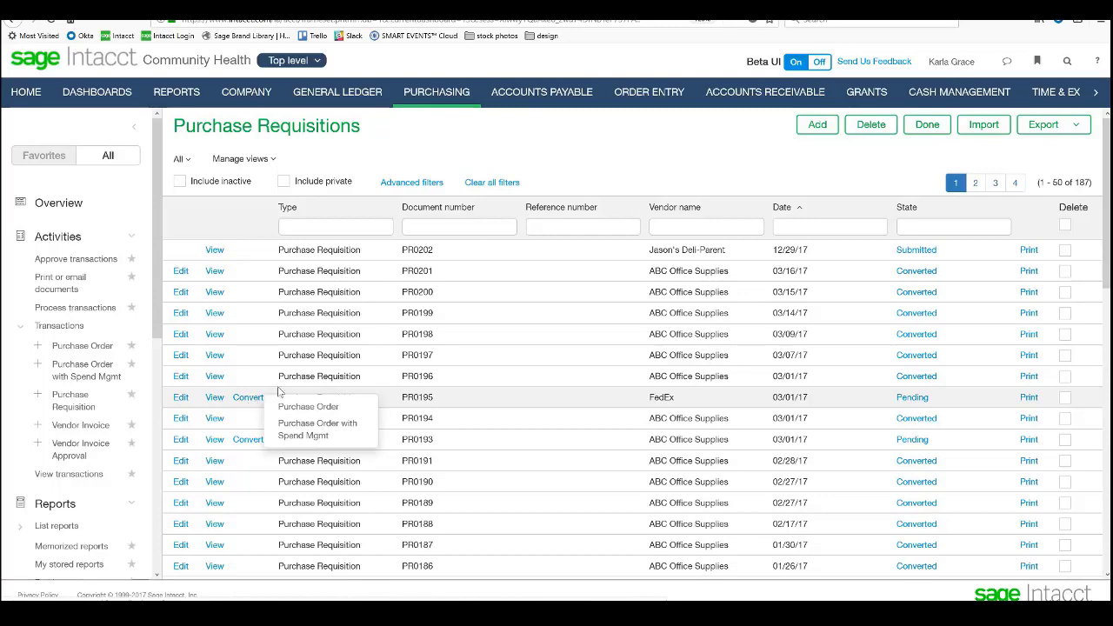
left_click(252, 398)
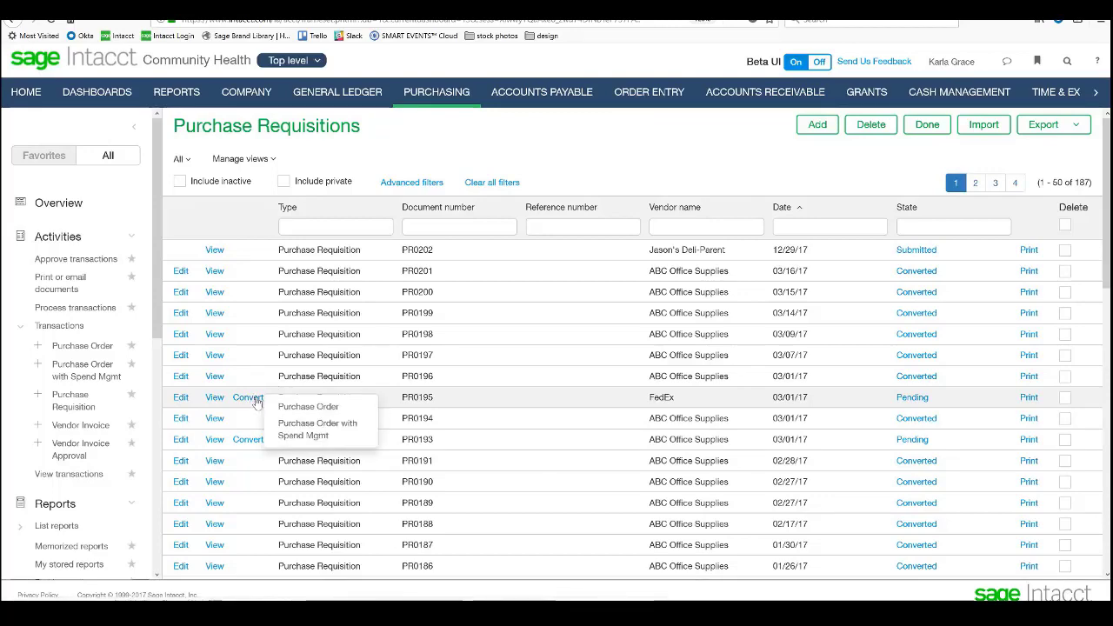
left_click(296, 410)
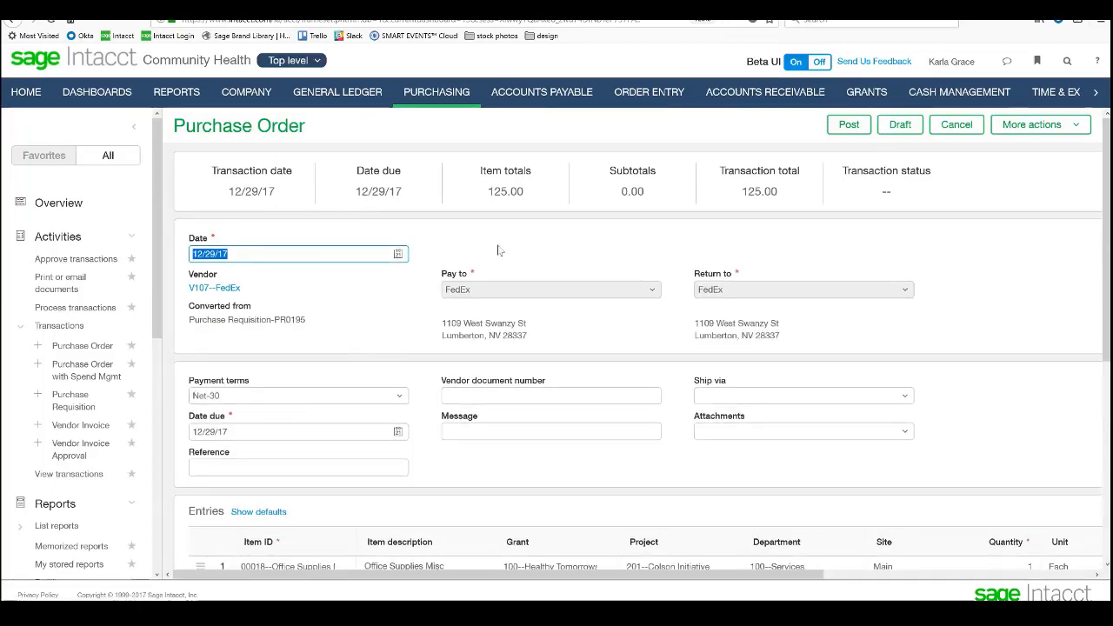
- Review the header and line entries carried over to the FedEx purchase order and post it
scroll(369, 345, "down", 3)
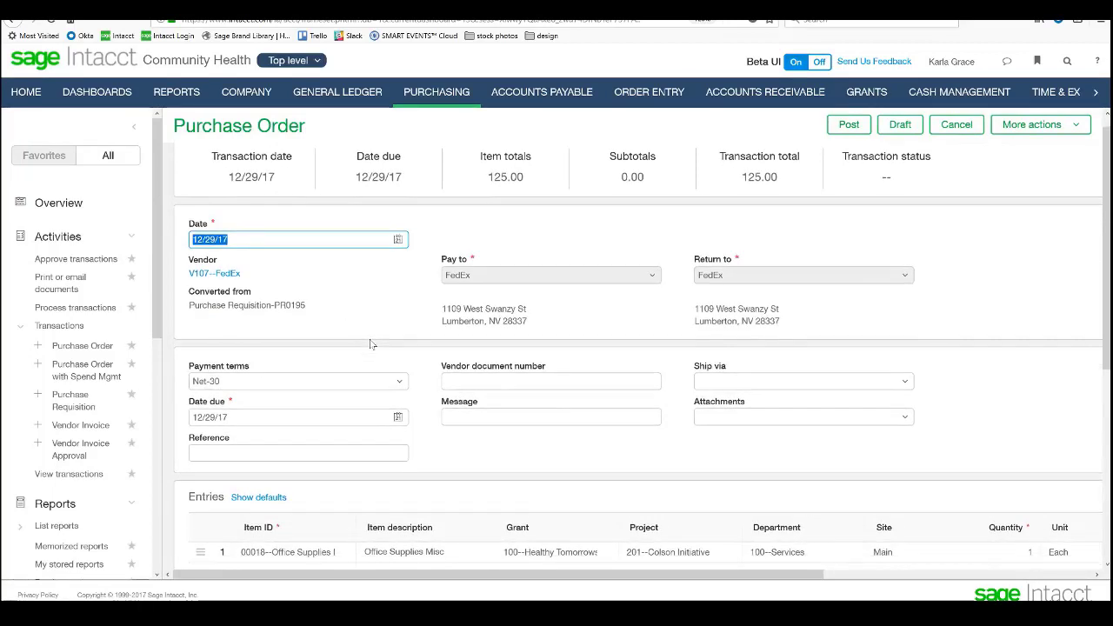
scroll(370, 344, "up", 3)
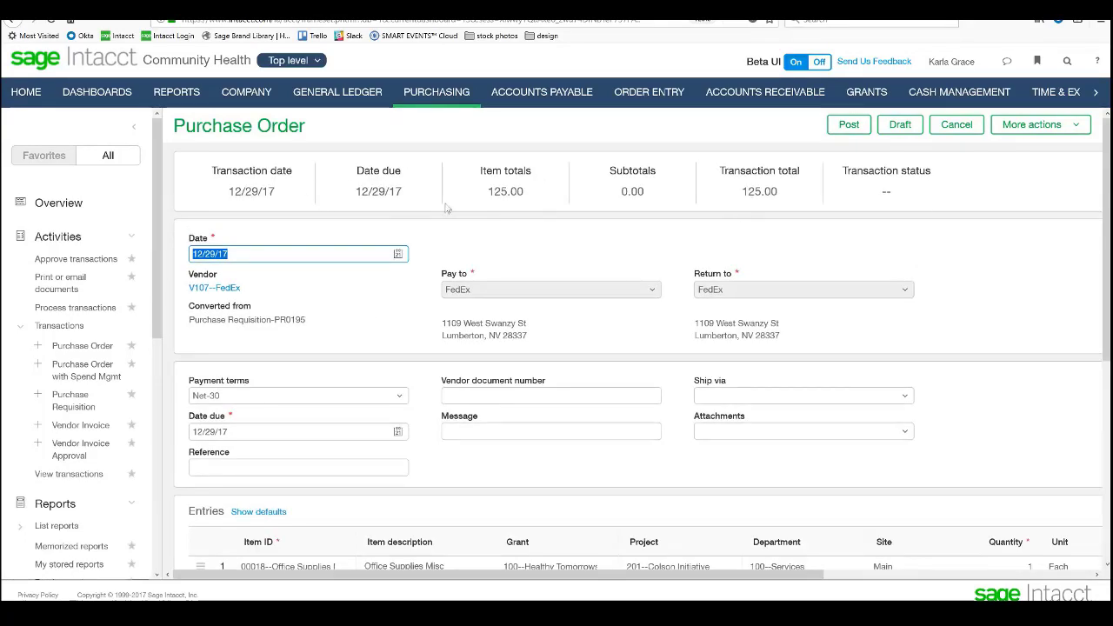
scroll(422, 422, "down", 5)
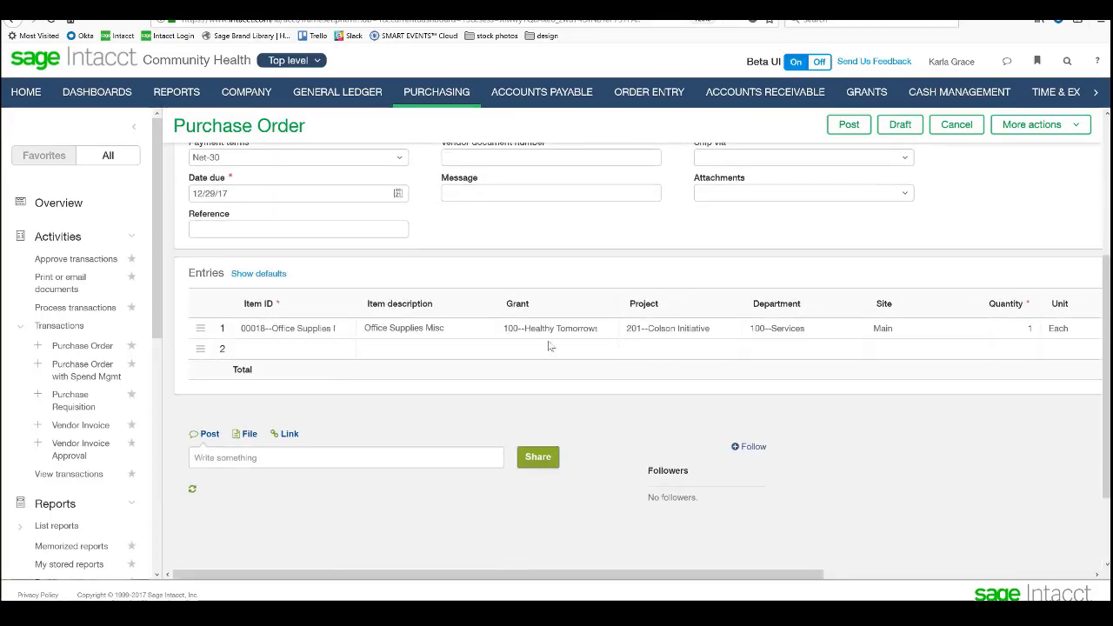
scroll(376, 397, "up", 5)
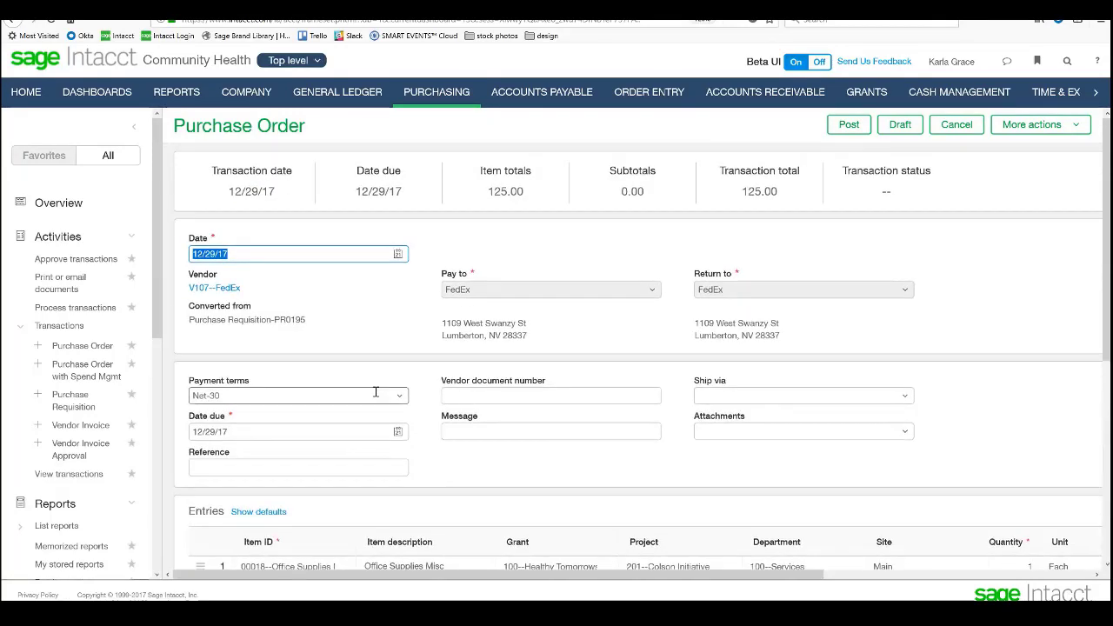
left_click(850, 125)
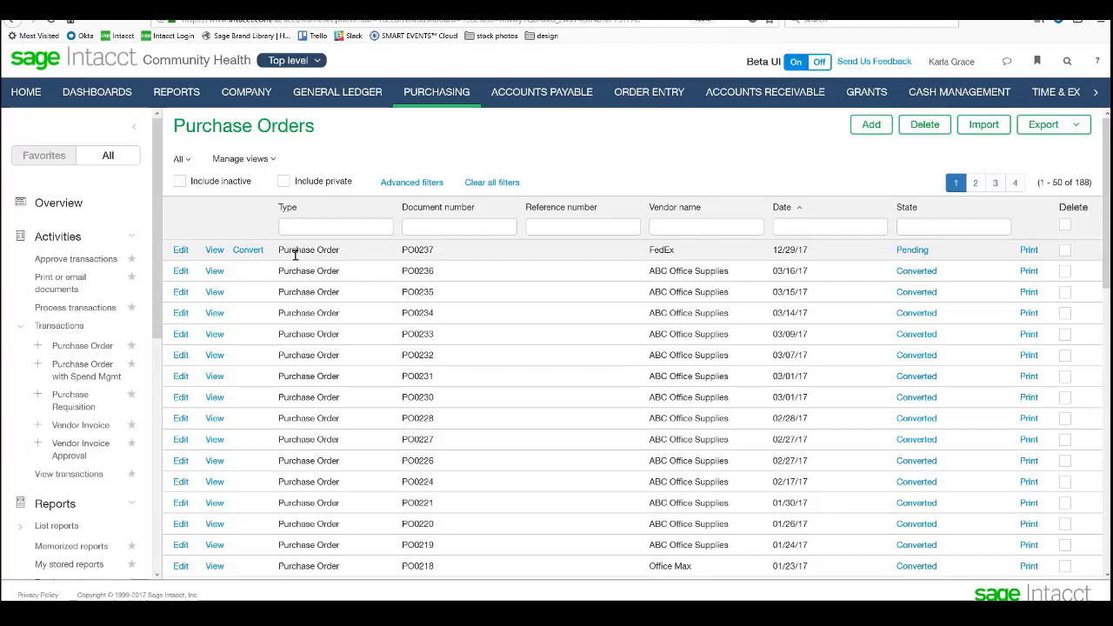
- Convert the pending FedEx purchase order dated 12/29/17 into a Vendor Invoice
left_click(250, 251)
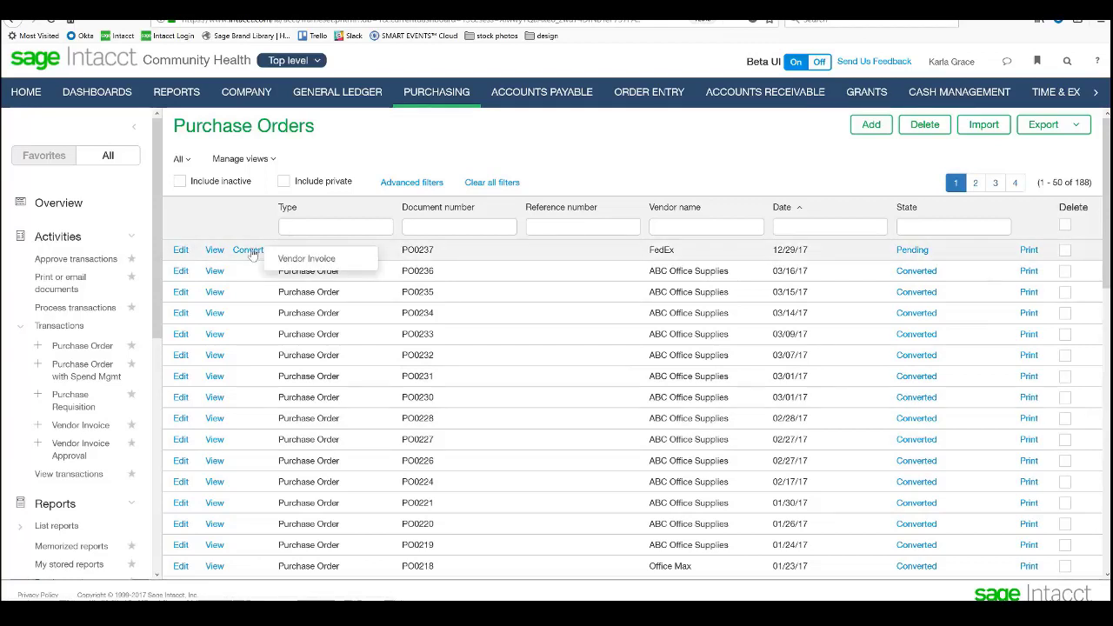
left_click(306, 259)
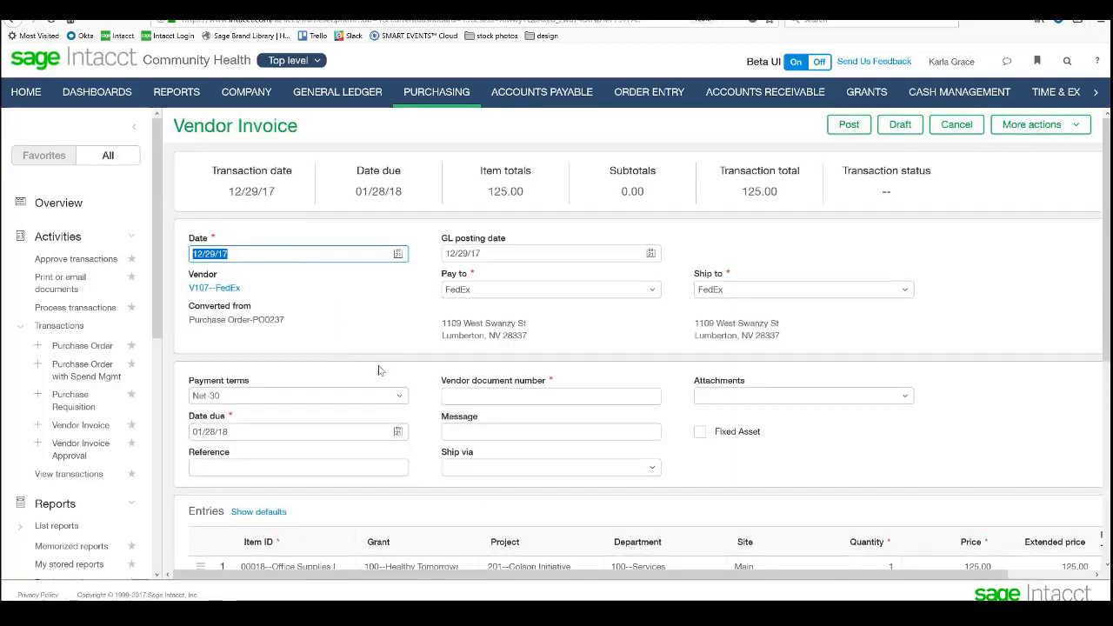
- Enter 123456 as the vendor document number on the FedEx invoice, check its entries and post it
left_click(849, 124)
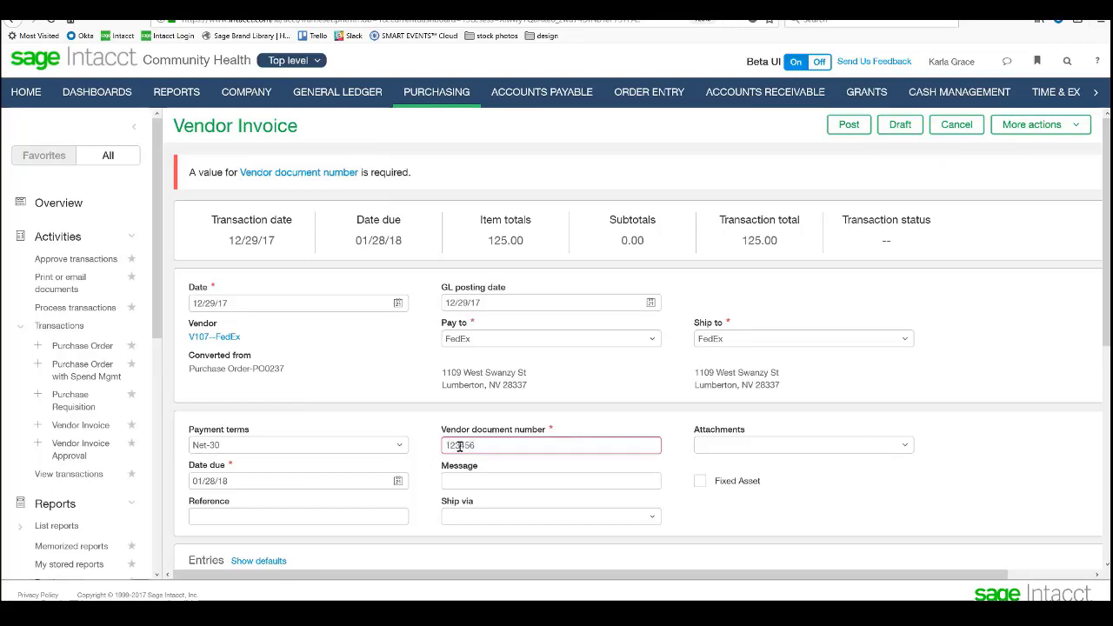
left_click(805, 483)
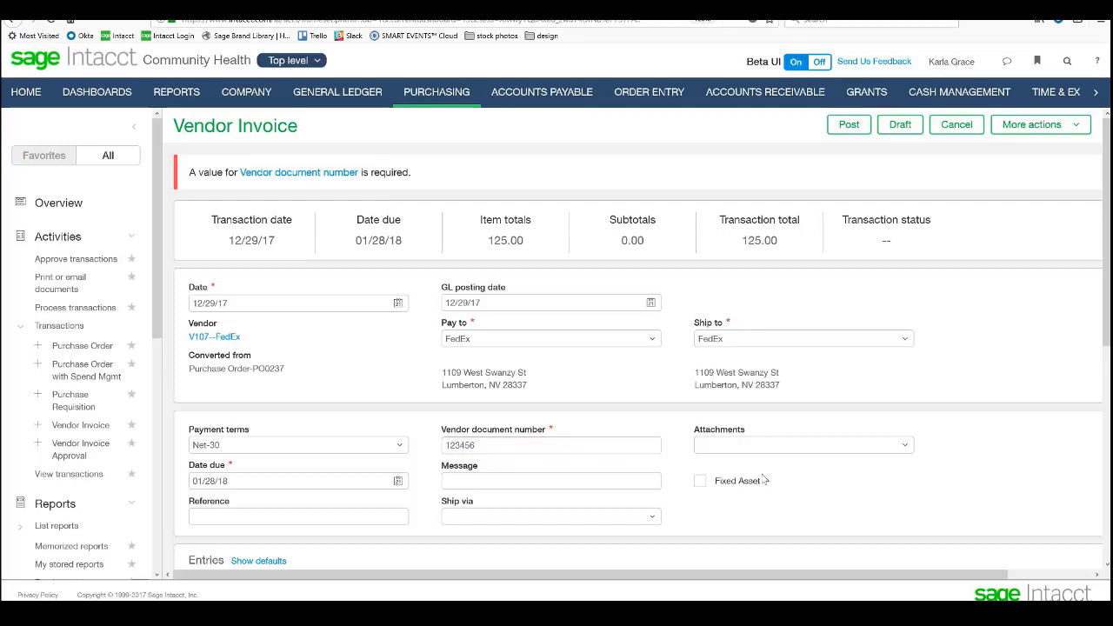
scroll(659, 467, "down", 3)
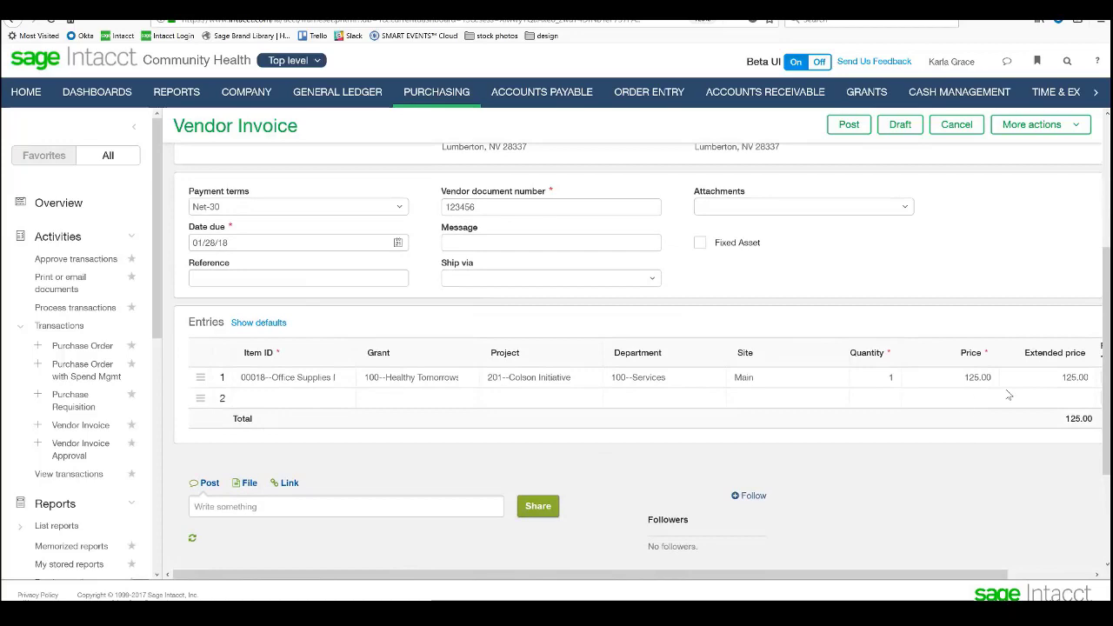
scroll(736, 449, "up", 5)
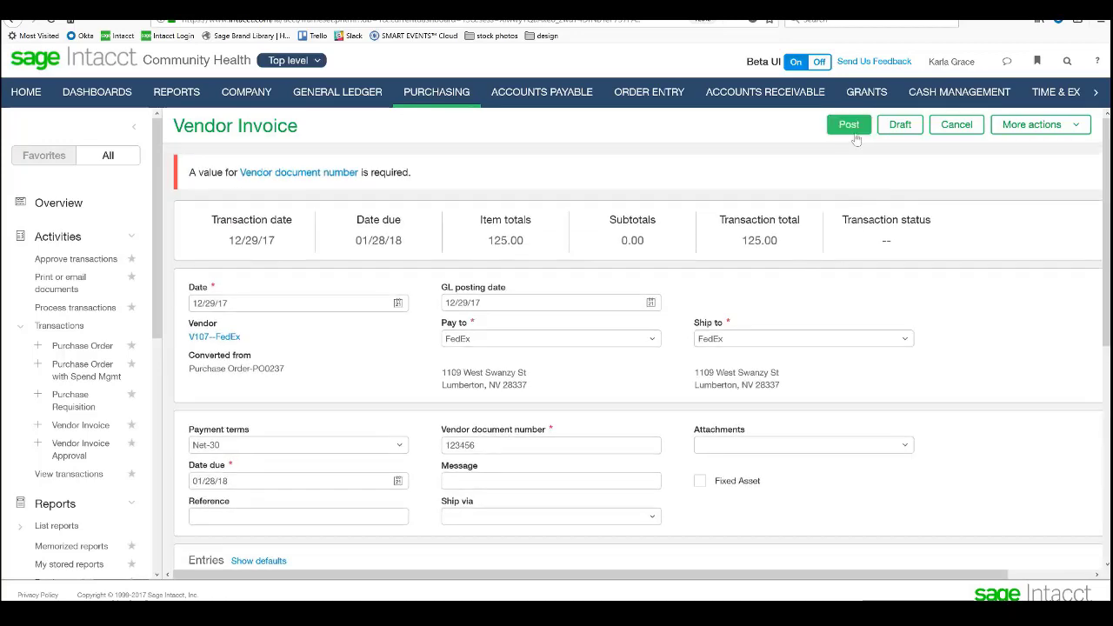
left_click(850, 128)
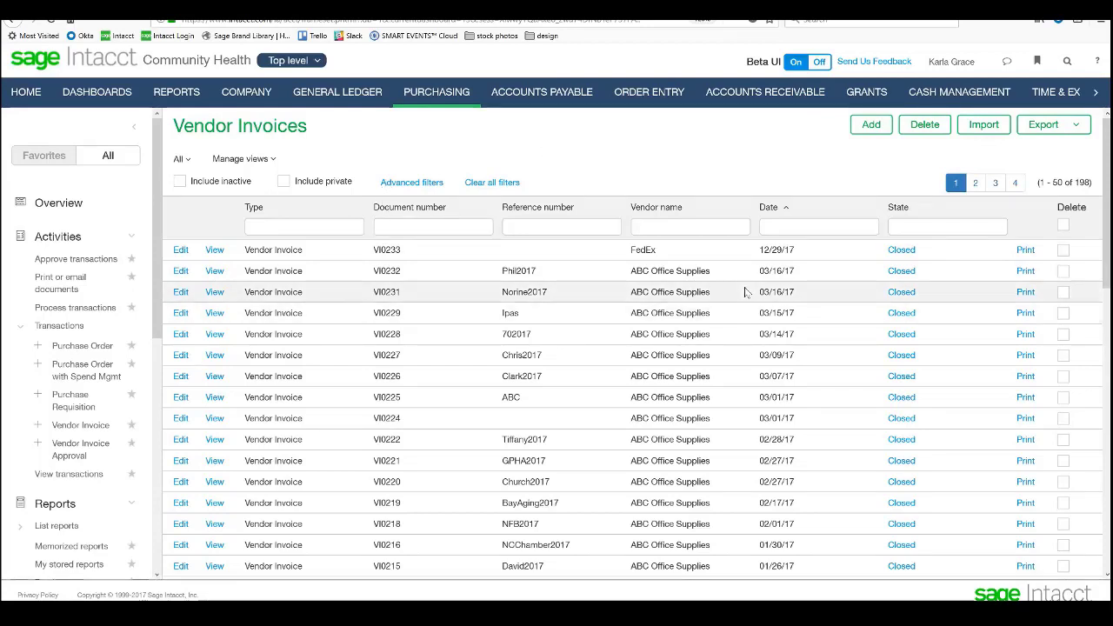
- View the second ABC Office Supplies vendor invoice dated 03/16/17 and examine its history and payment details
left_click(215, 292)
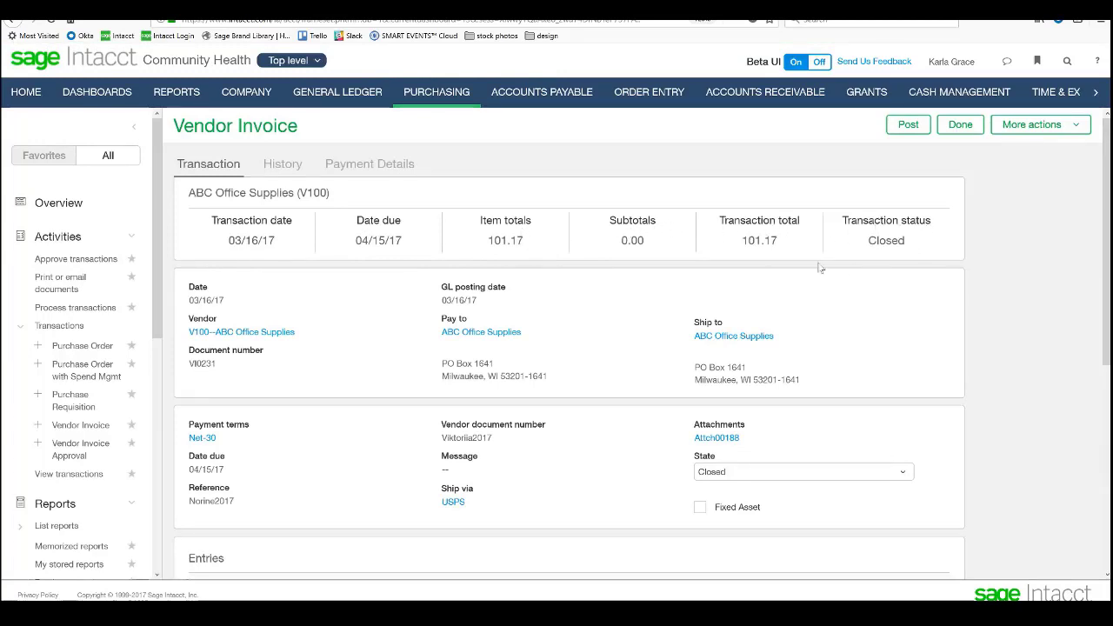
left_click(293, 172)
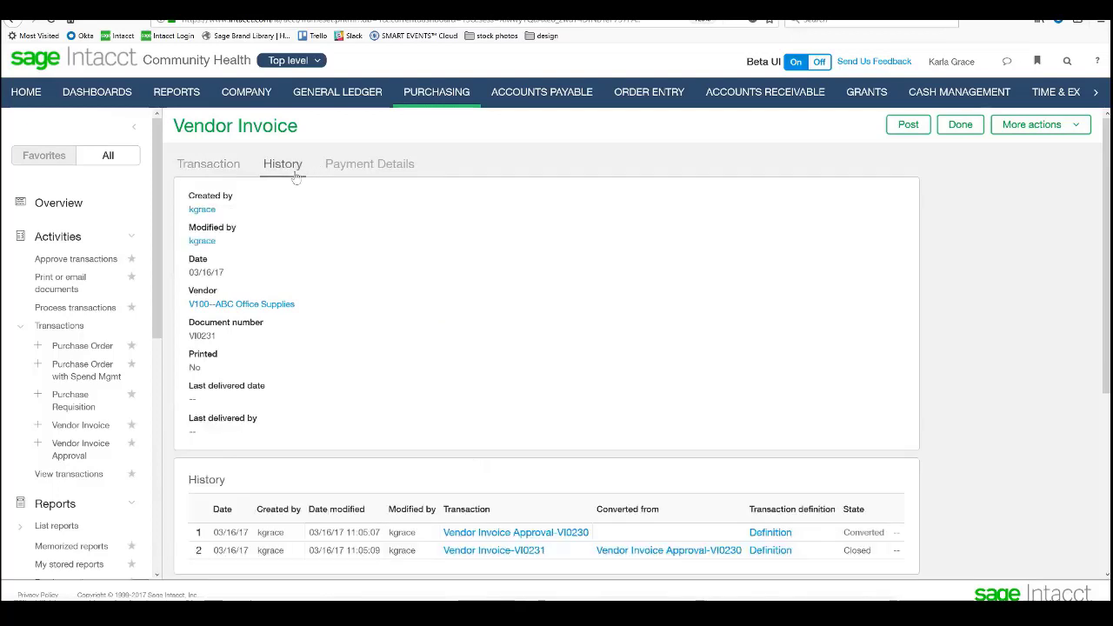
scroll(460, 284, "down", 5)
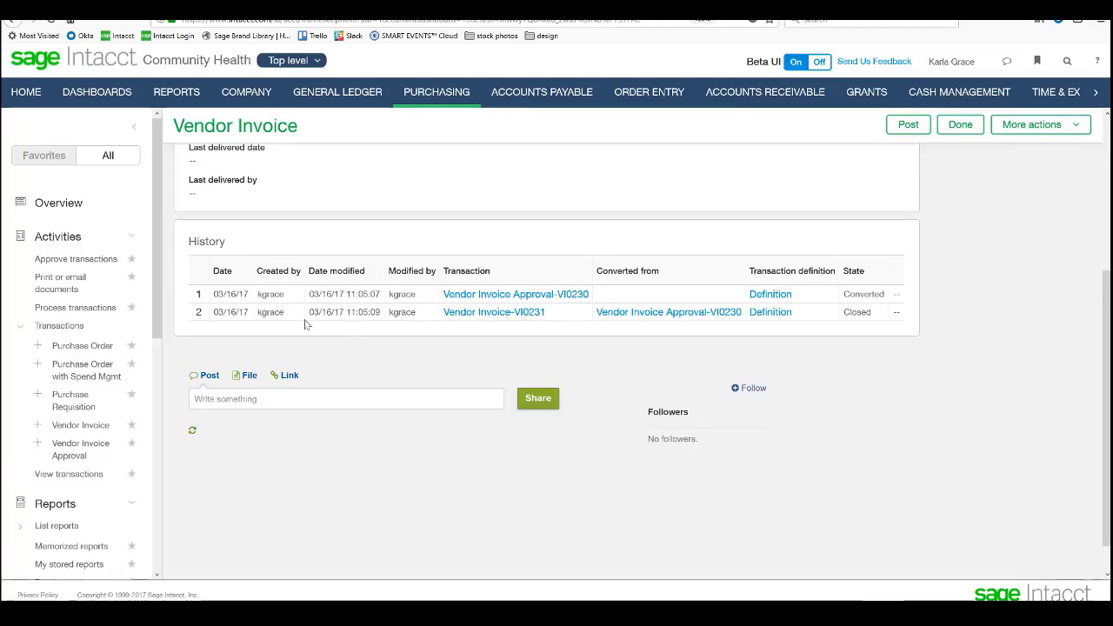
scroll(823, 374, "up", 3)
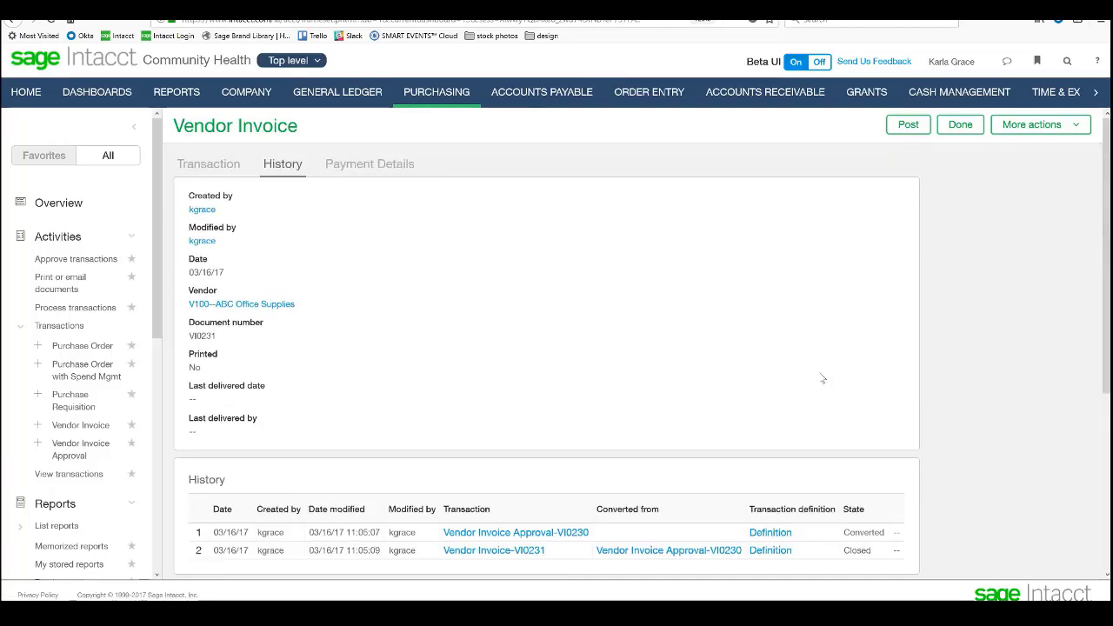
left_click(357, 167)
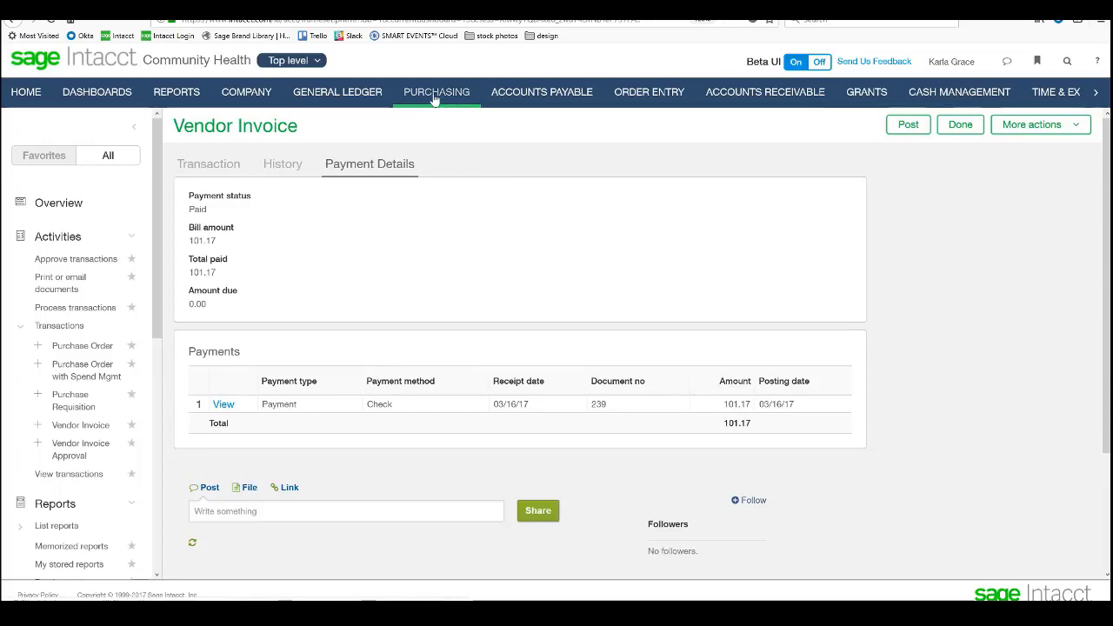
- Open the CFO role-based dashboard and find its Approve Purchasing Transactions section
left_click(87, 92)
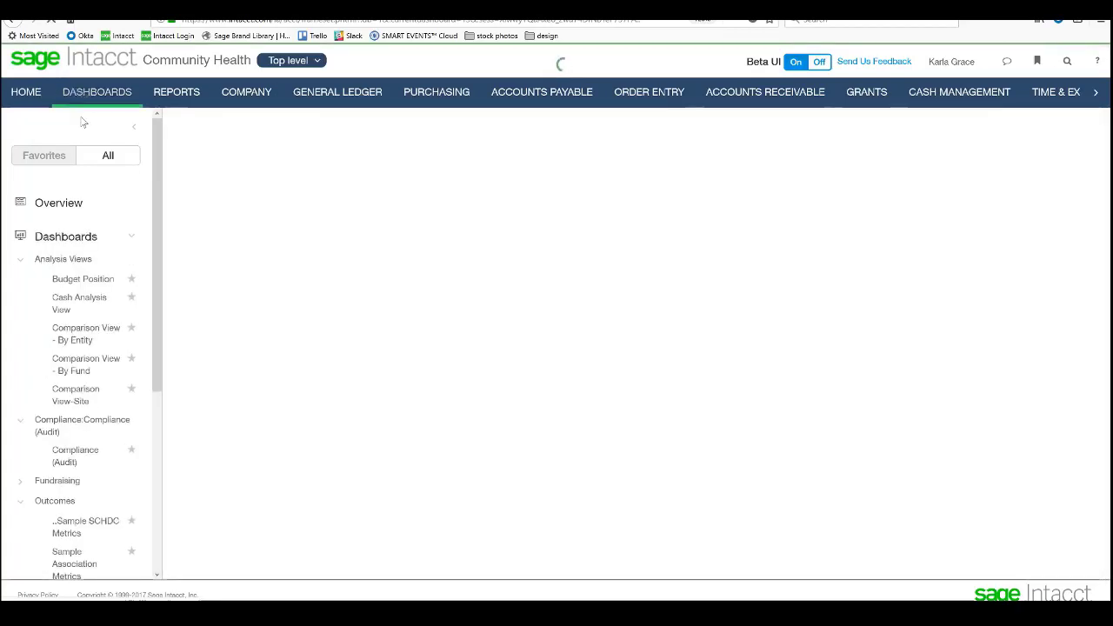
left_click(21, 260)
left_click(21, 286)
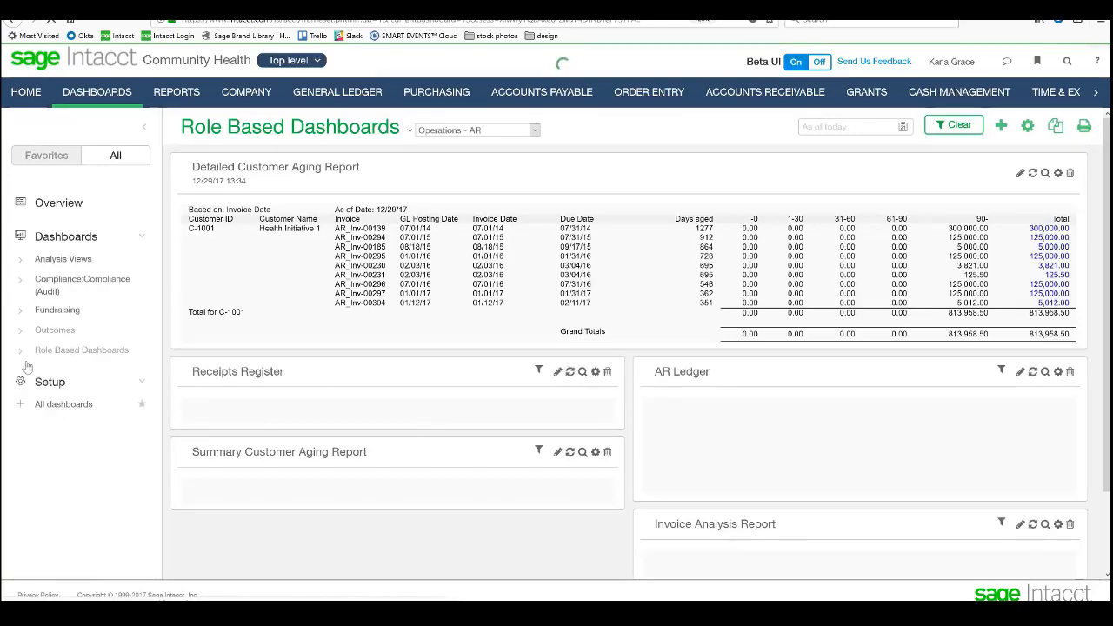
left_click(21, 349)
left_click(60, 371)
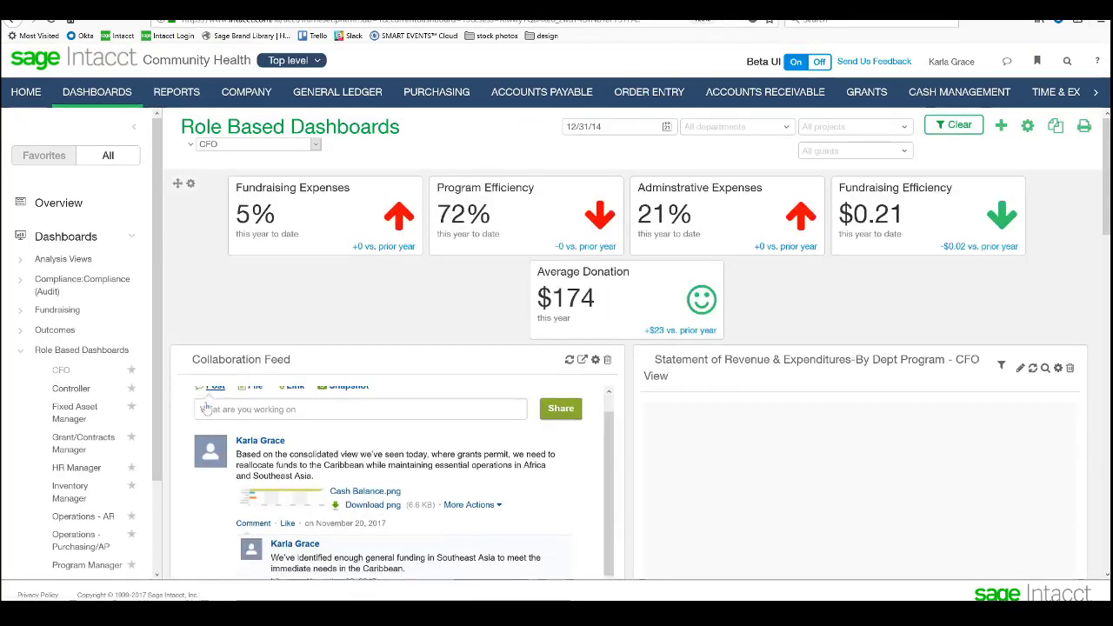
scroll(204, 400, "down", 3)
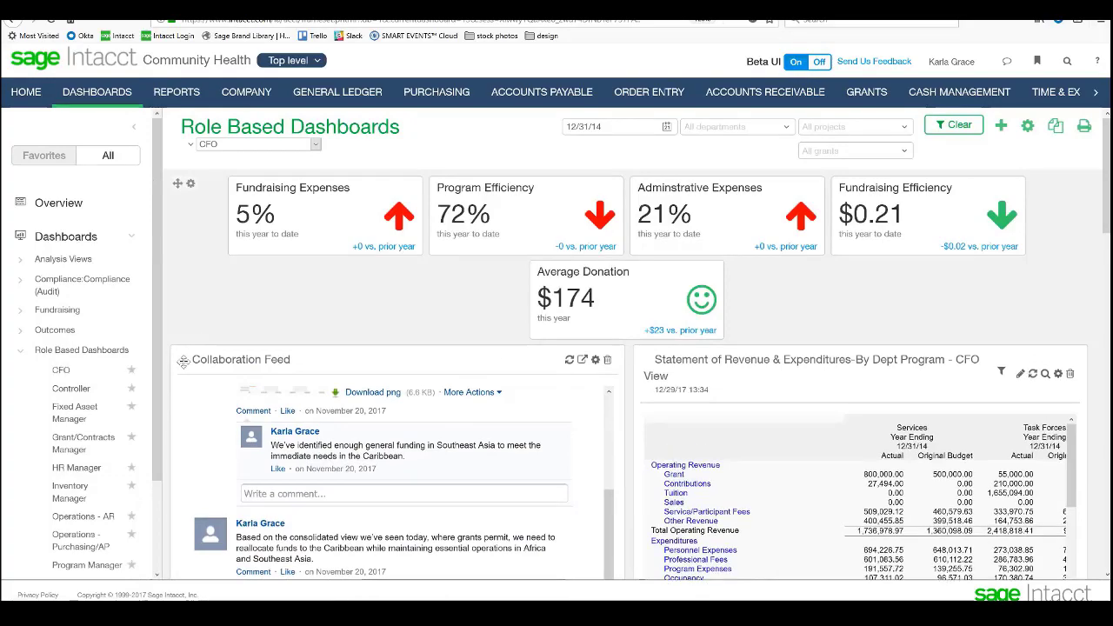
scroll(842, 309, "down", 1)
scroll(841, 310, "down", 10)
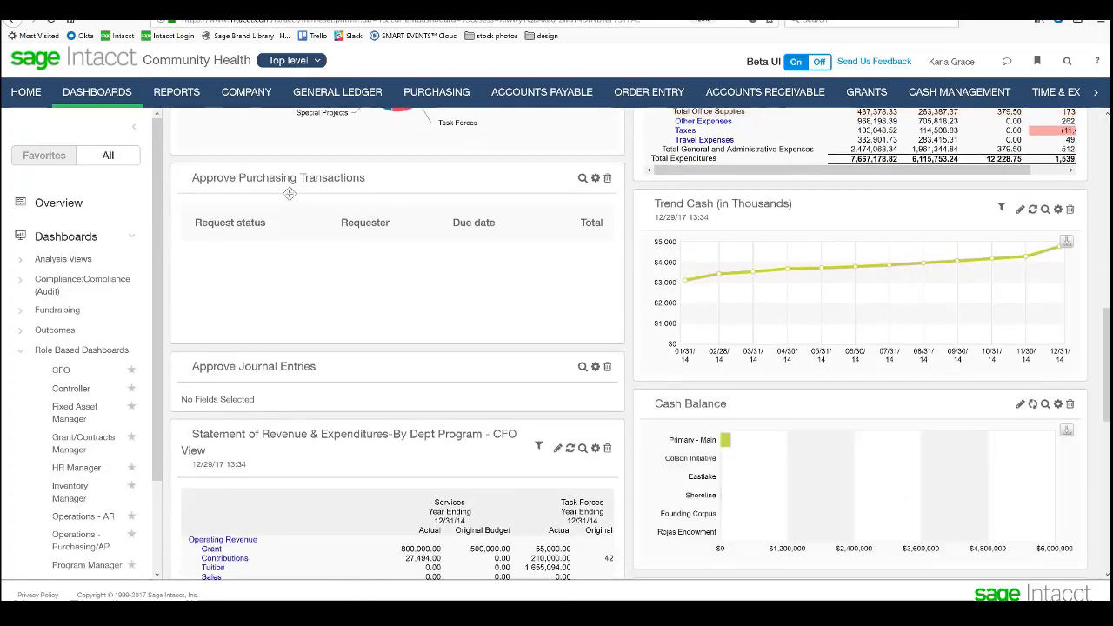
- Look over the CFO dashboard with the navigation pane collapsed, and open the Accounts Payable overview
scroll(341, 191, "down", 1)
scroll(337, 341, "up", 5)
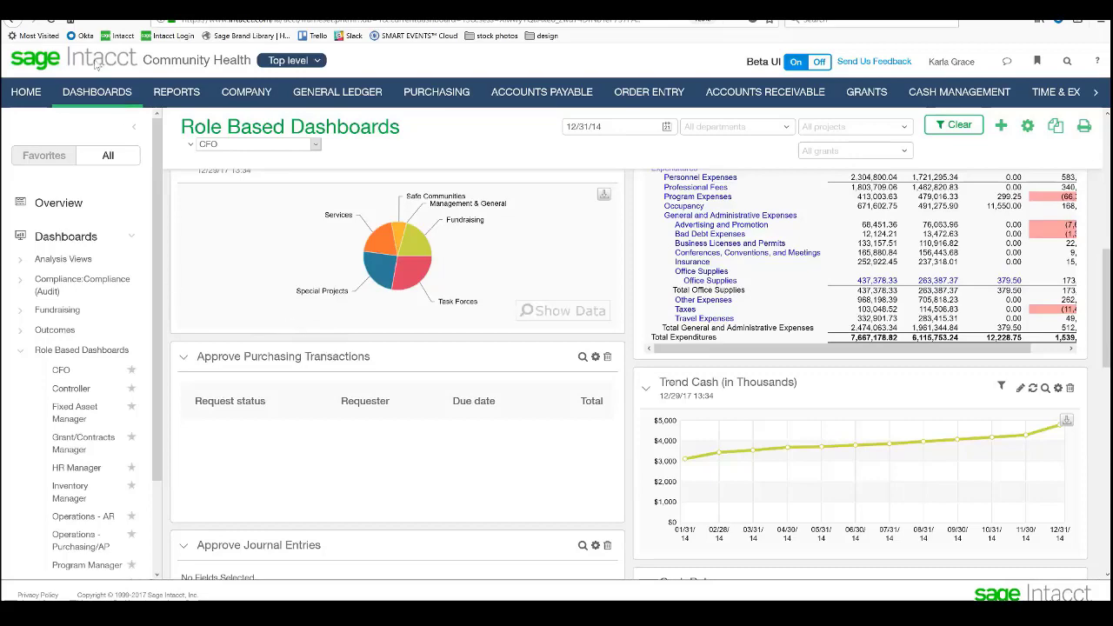
left_click(137, 130)
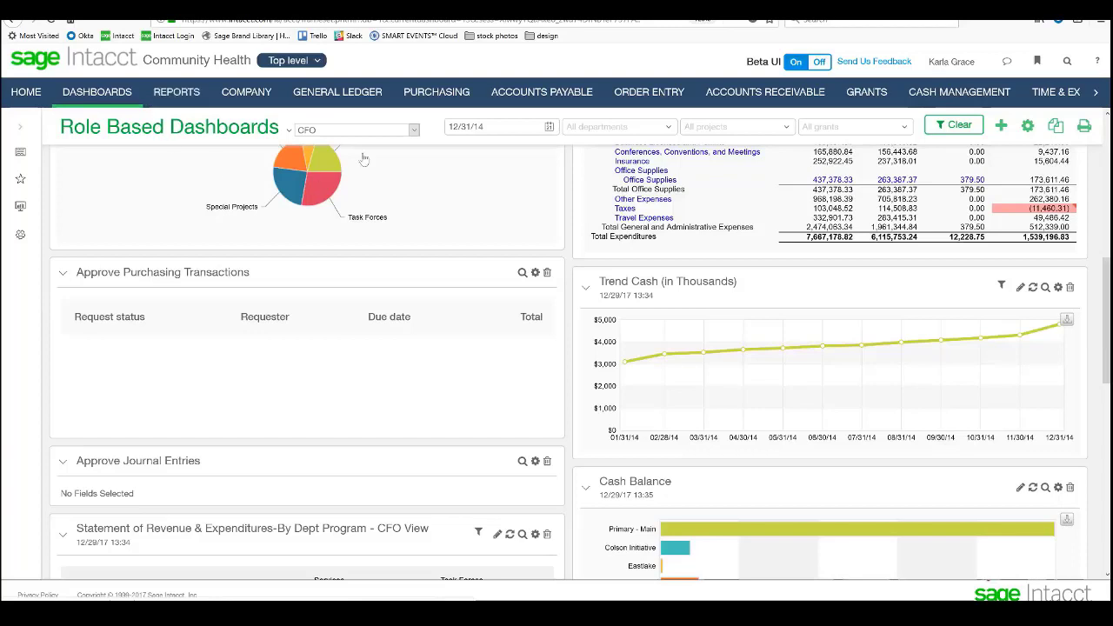
left_click(526, 94)
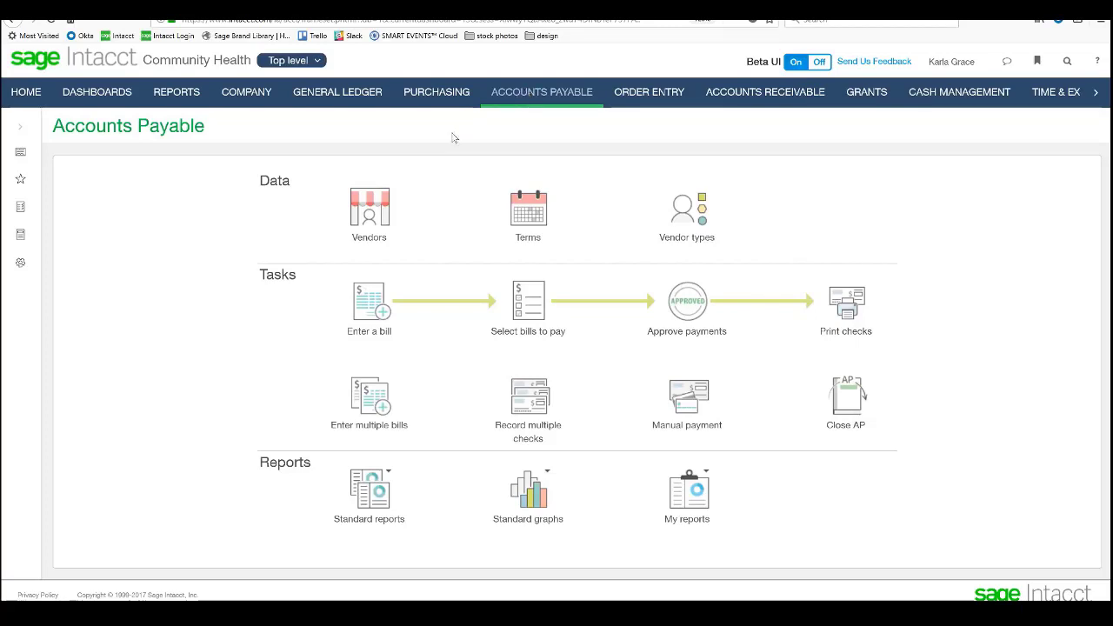
- Return to the dashboards and open the Sample NFP Metrics dashboard from the Outcomes group
left_click(99, 96)
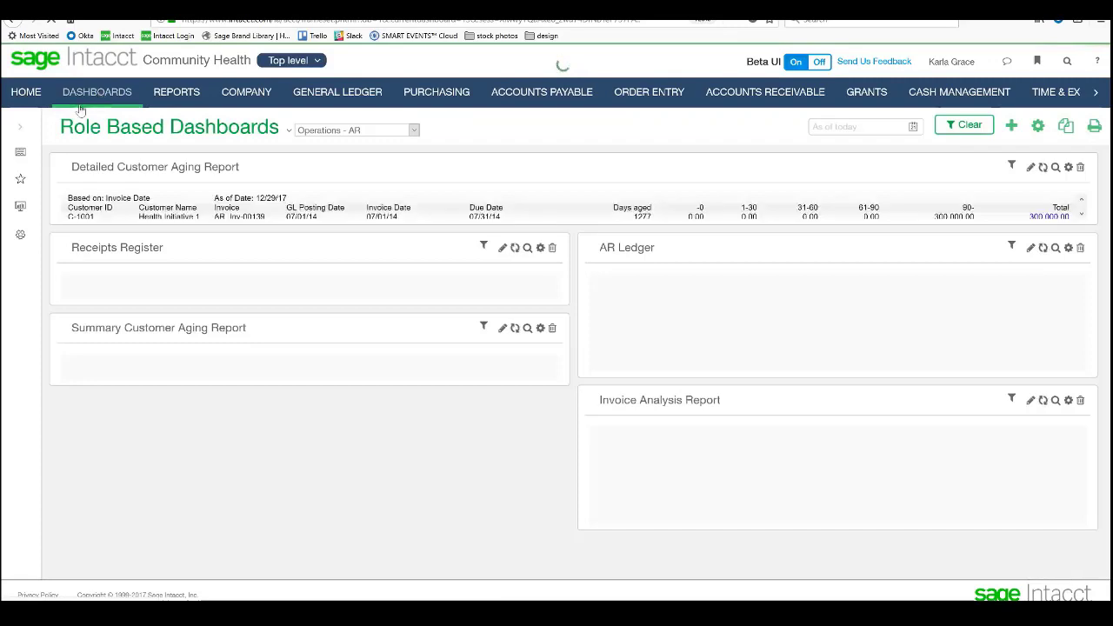
left_click(21, 130)
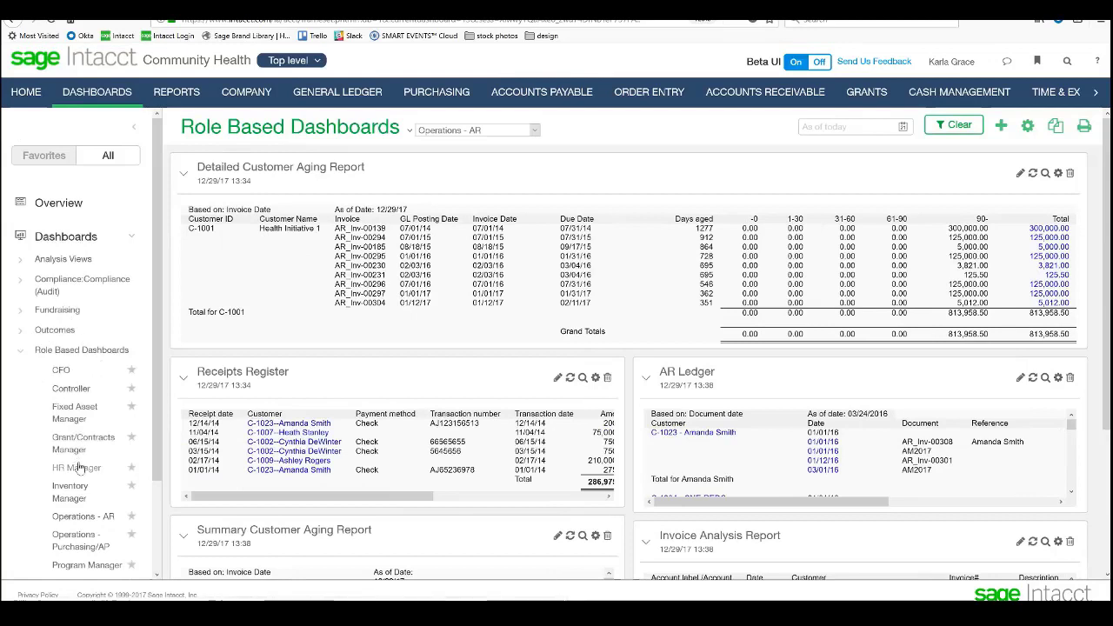
scroll(79, 465, "down", 3)
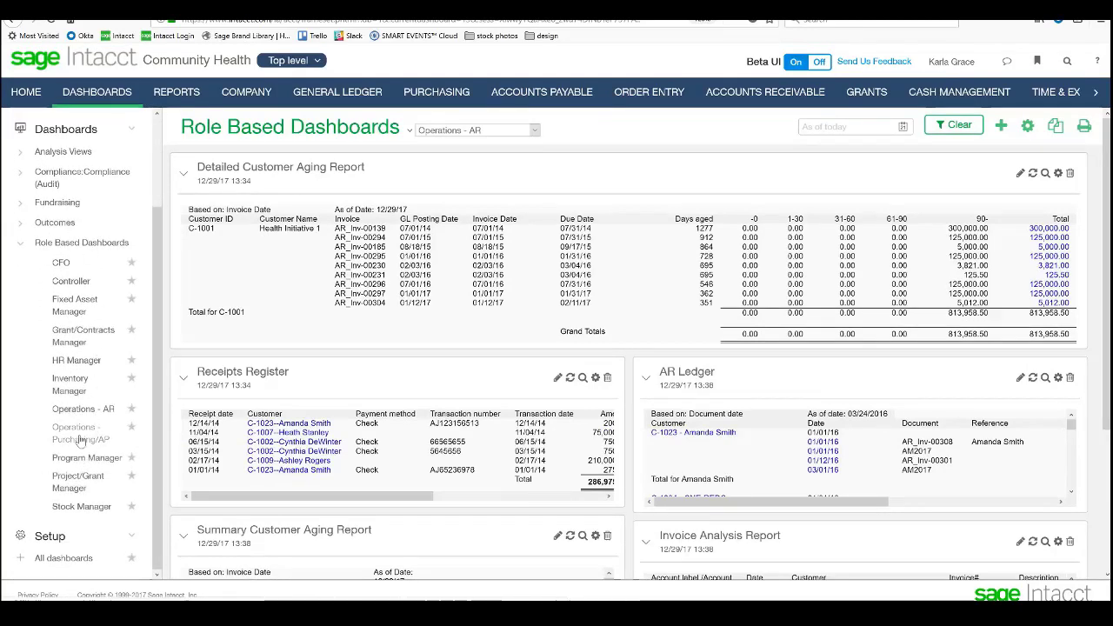
scroll(50, 556, "up", 3)
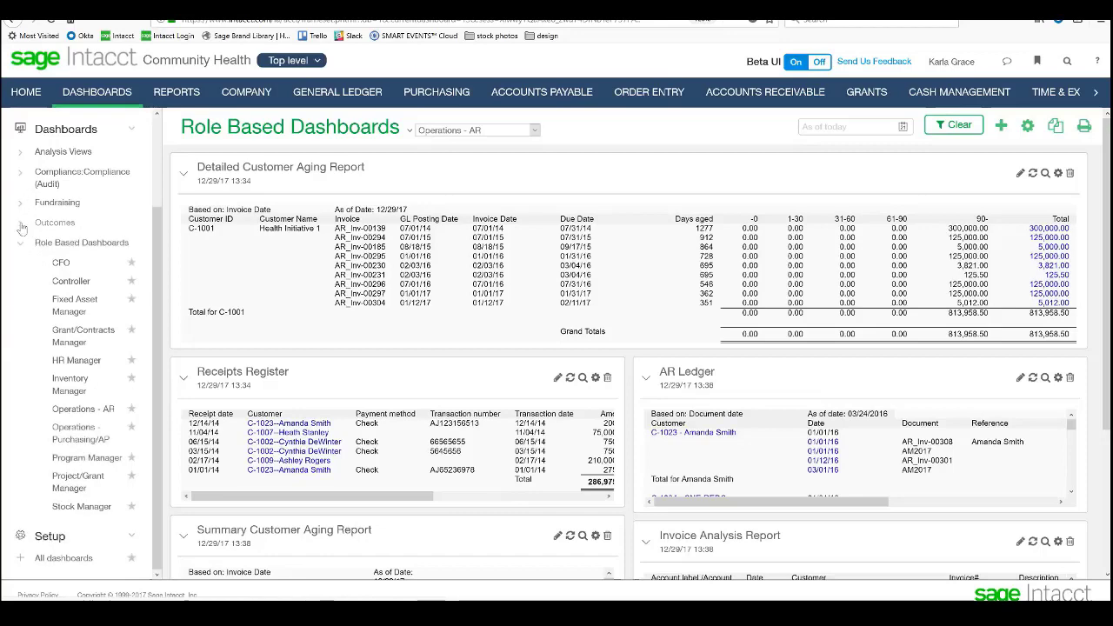
left_click(51, 222)
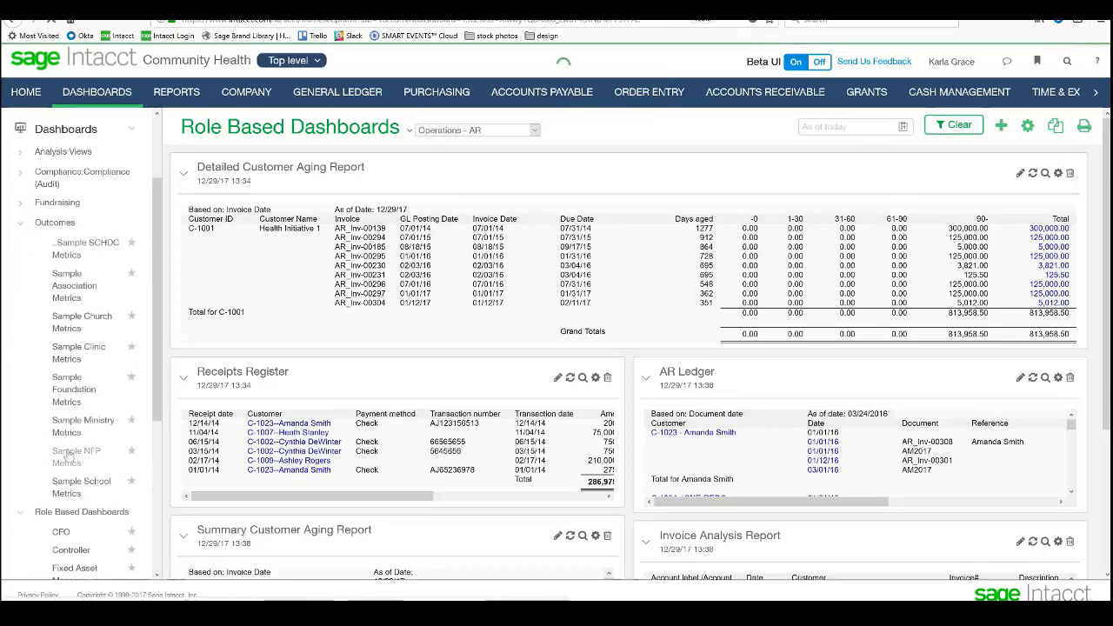
left_click(67, 456)
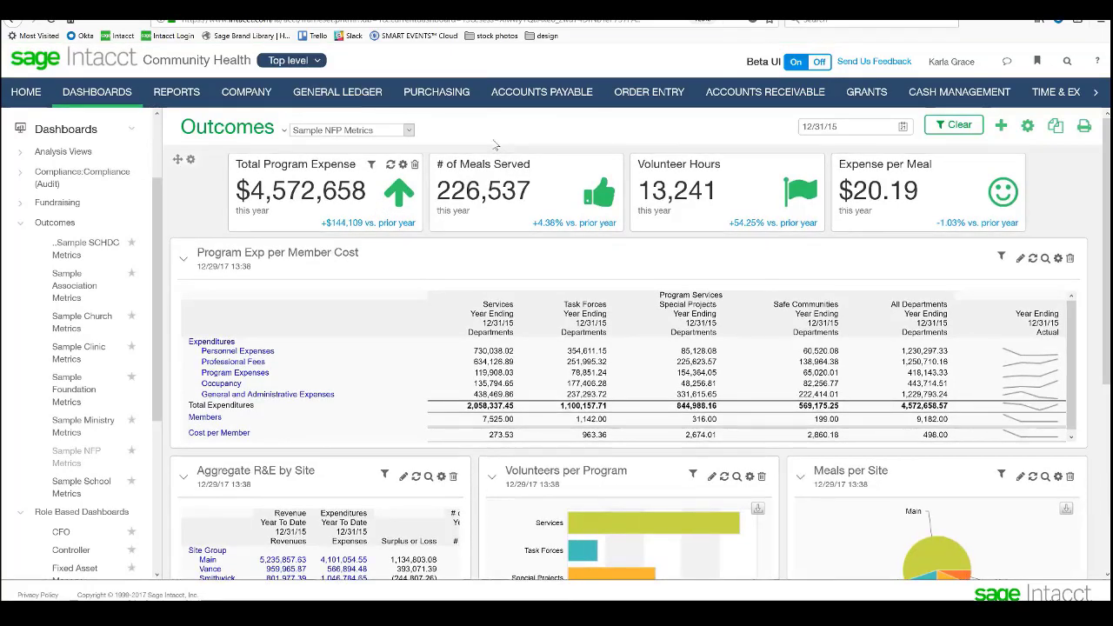
- Switch from the top level to the entity 201--Colson Initiative and dismiss the company type banner
left_click(315, 63)
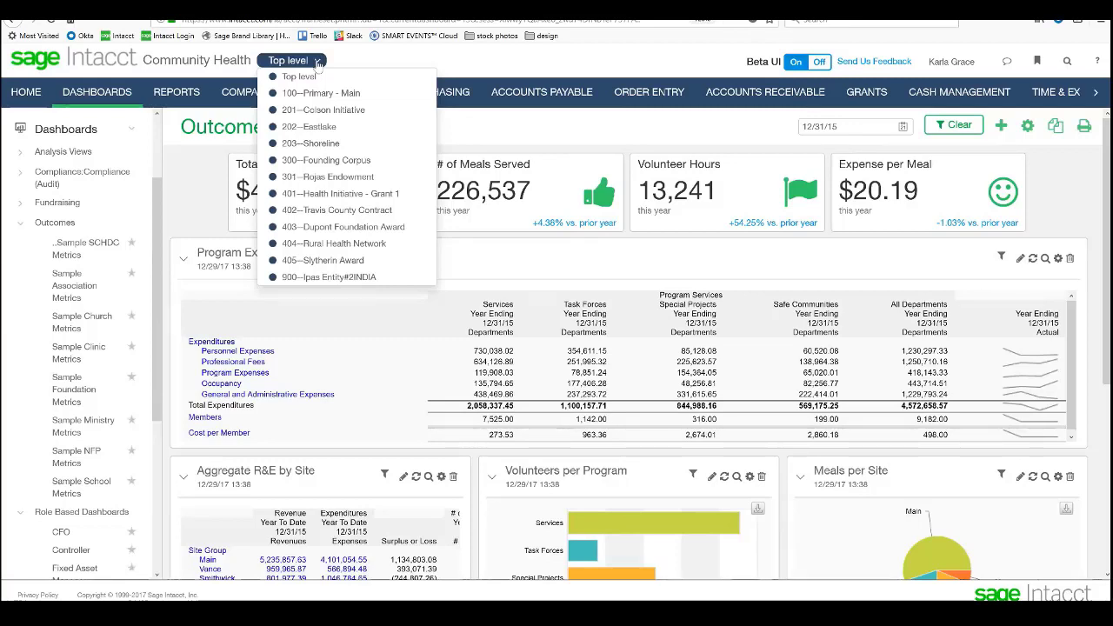
left_click(317, 111)
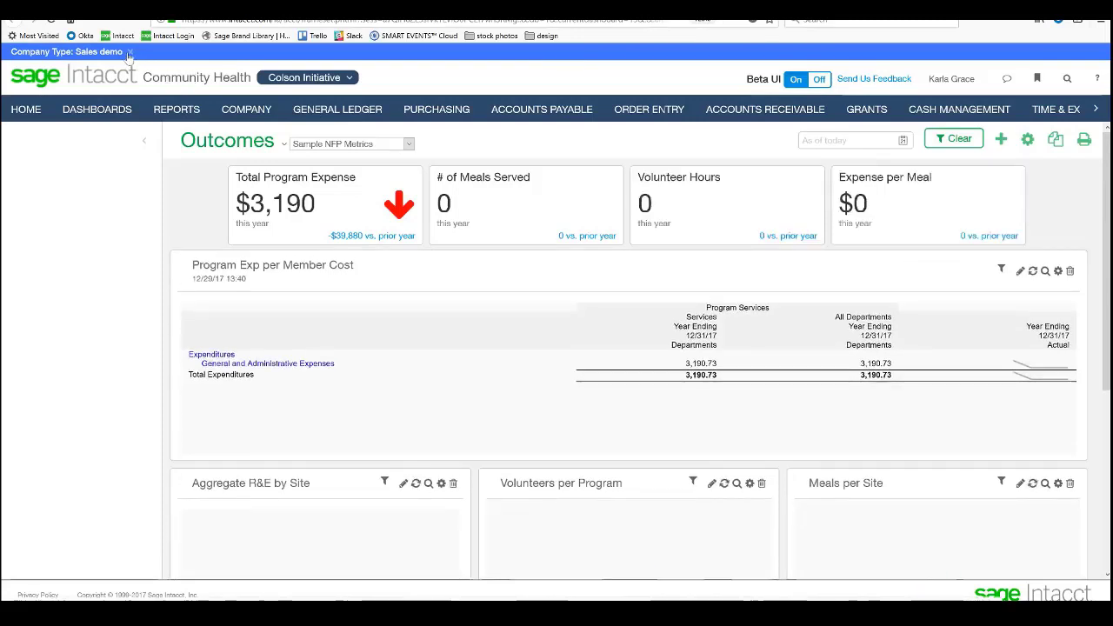
left_click(130, 52)
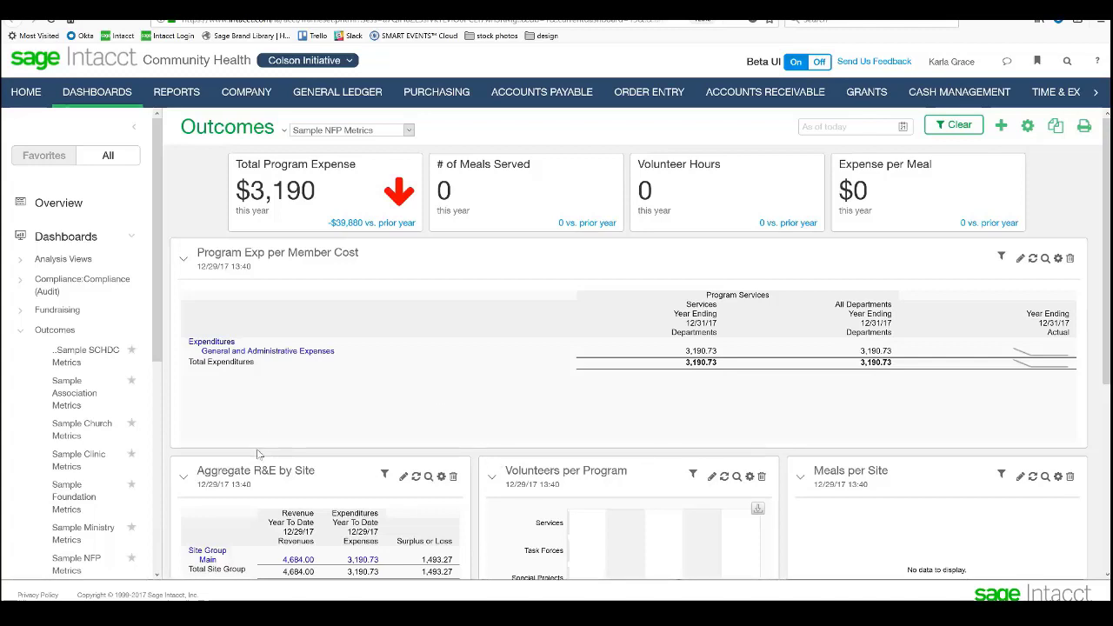
- Open the Colson Initiative's CFO dashboard and examine its revenue, expenditure and budget-versus-actual reports
left_click(21, 331)
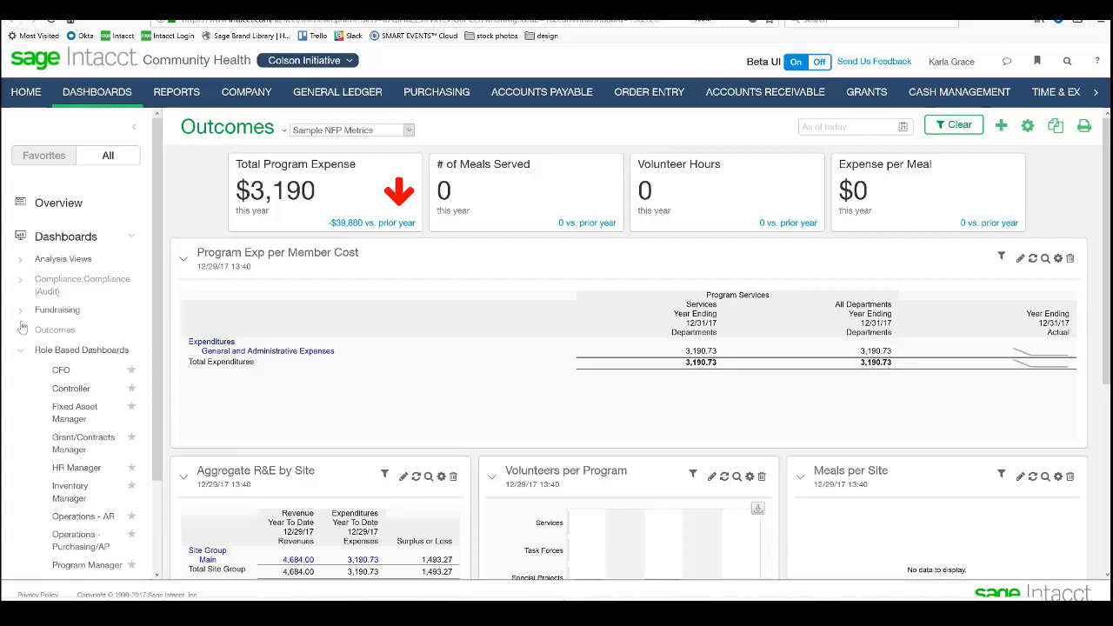
left_click(66, 372)
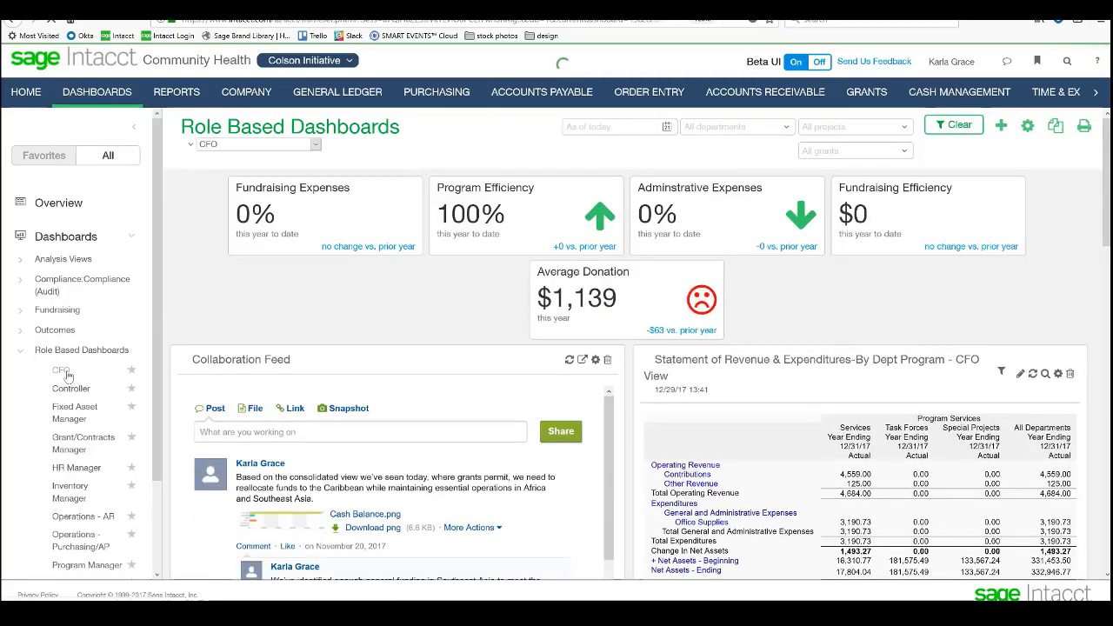
scroll(752, 444, "down", 3)
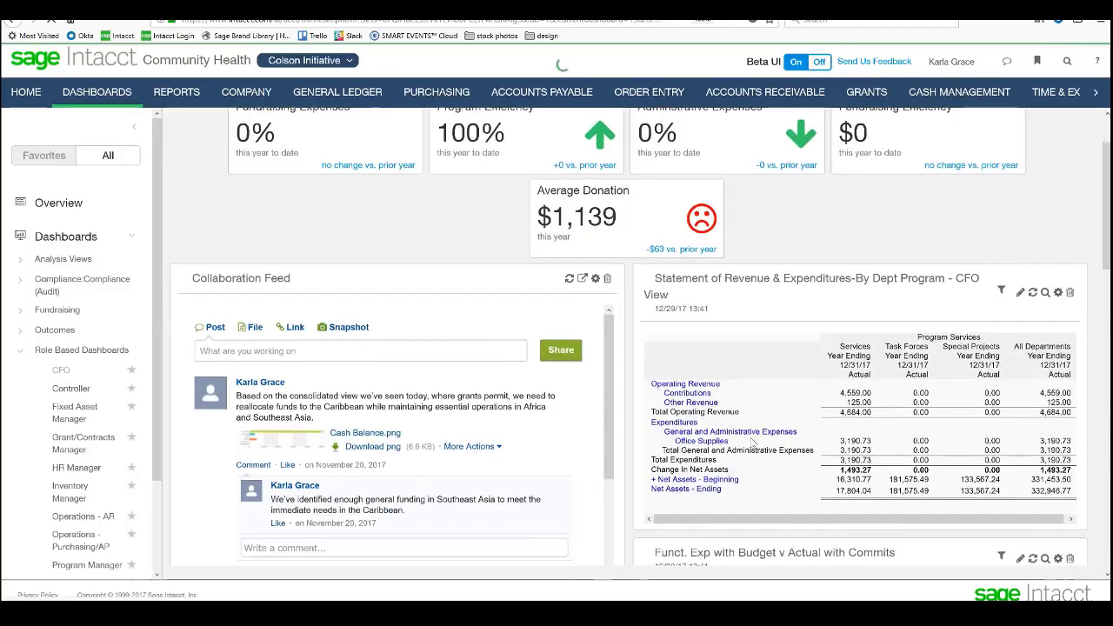
scroll(752, 444, "down", 2)
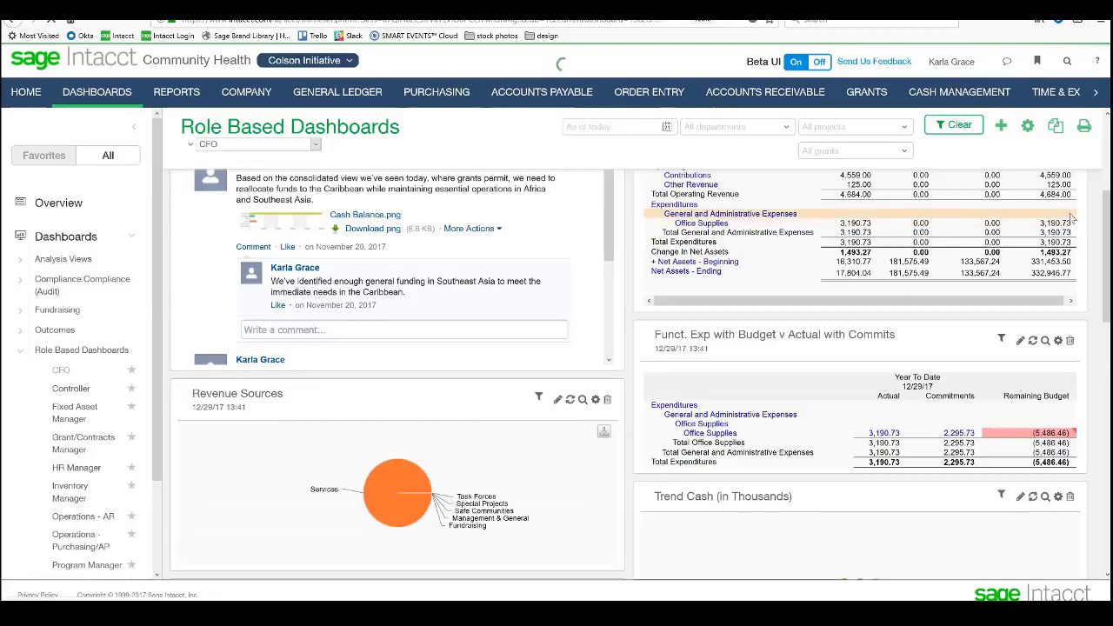
scroll(973, 318, "up", 1)
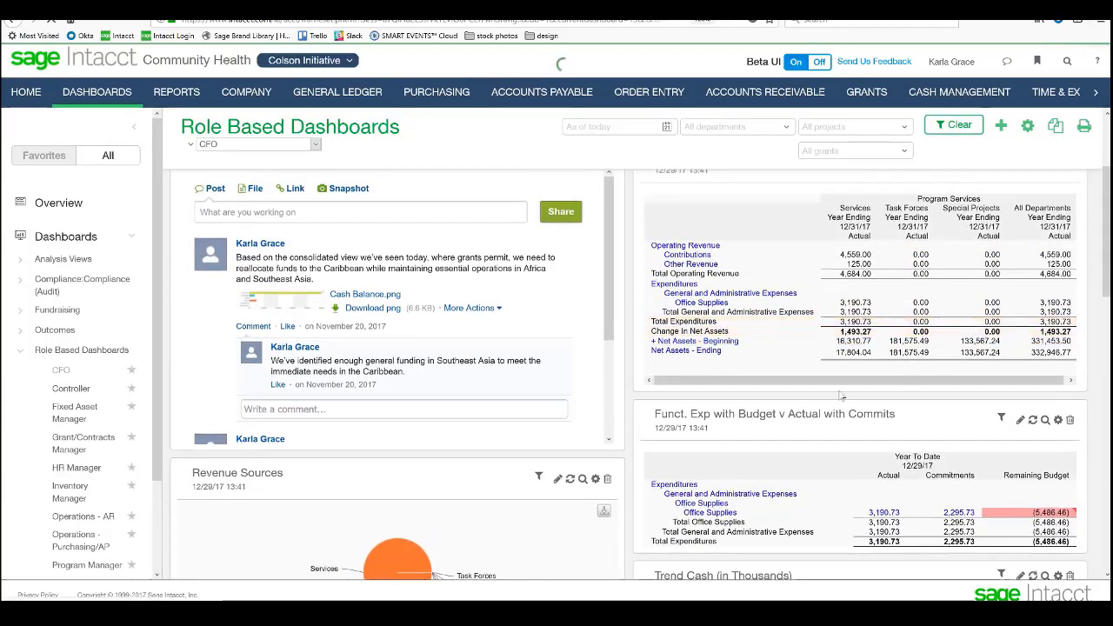
scroll(539, 456, "down", 1)
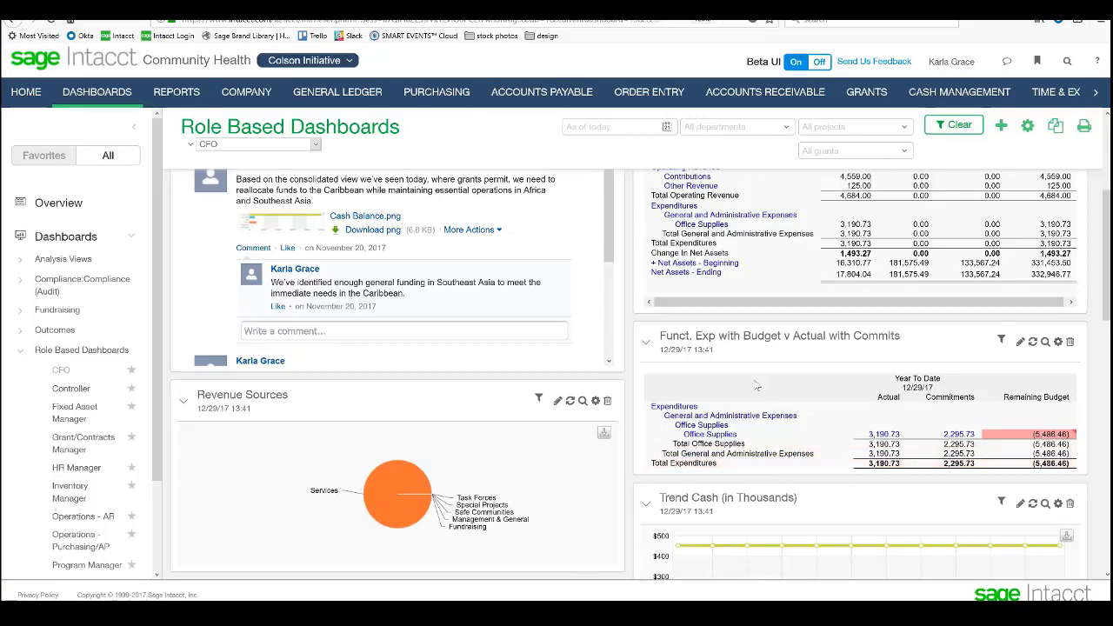
scroll(757, 385, "up", 2)
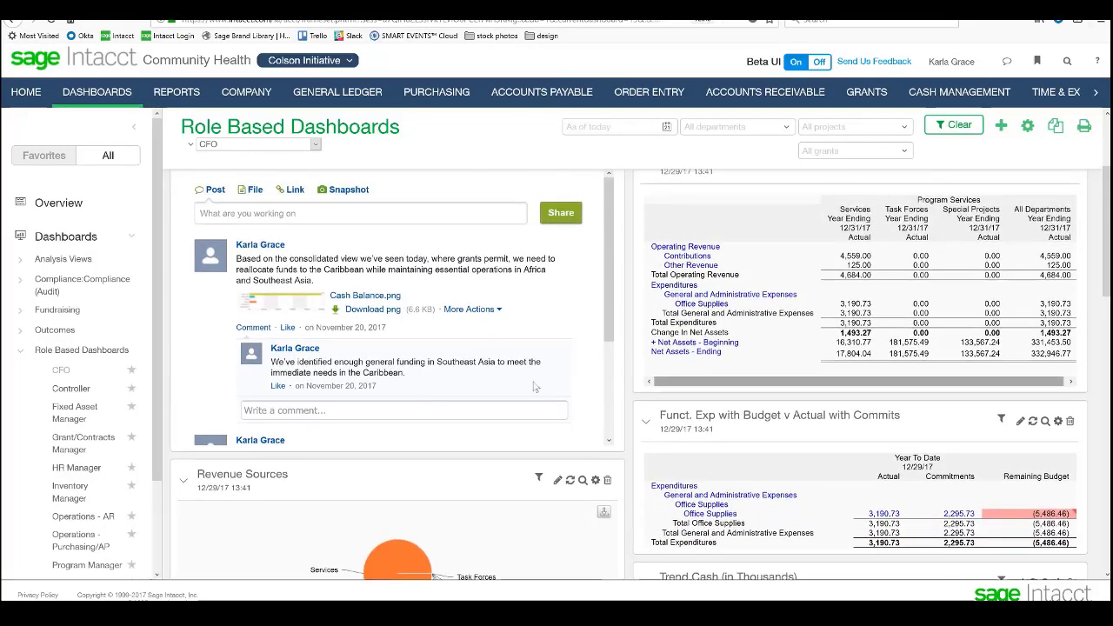
- Switch to the entity 402--Travis County Contract, dismiss the company type banner and look through its CFO dashboard
left_click(20, 331)
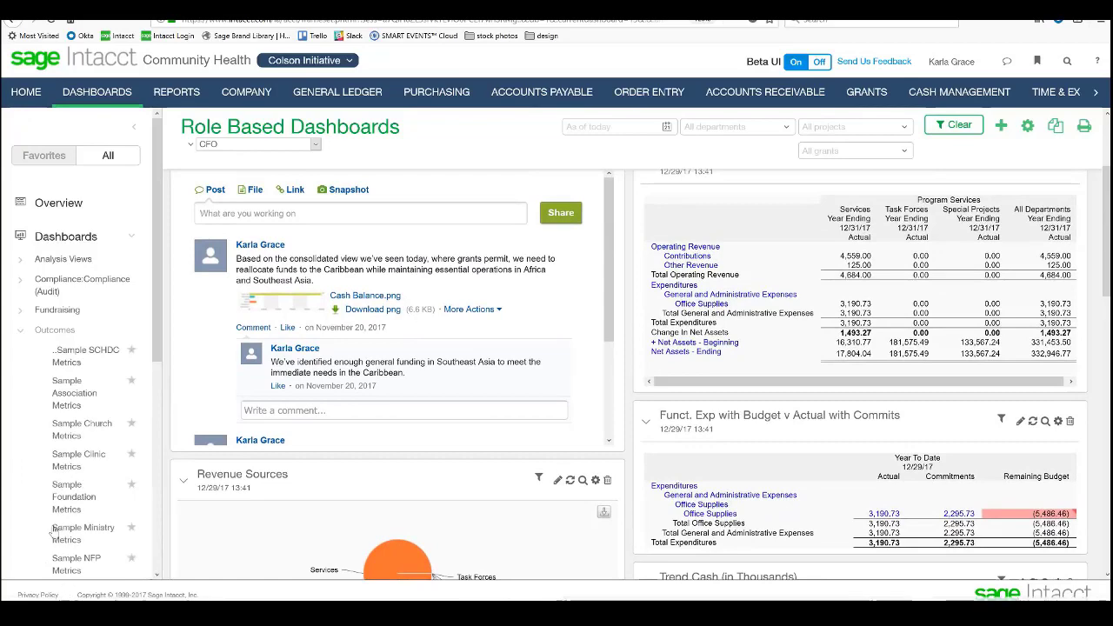
scroll(53, 534, "down", 4)
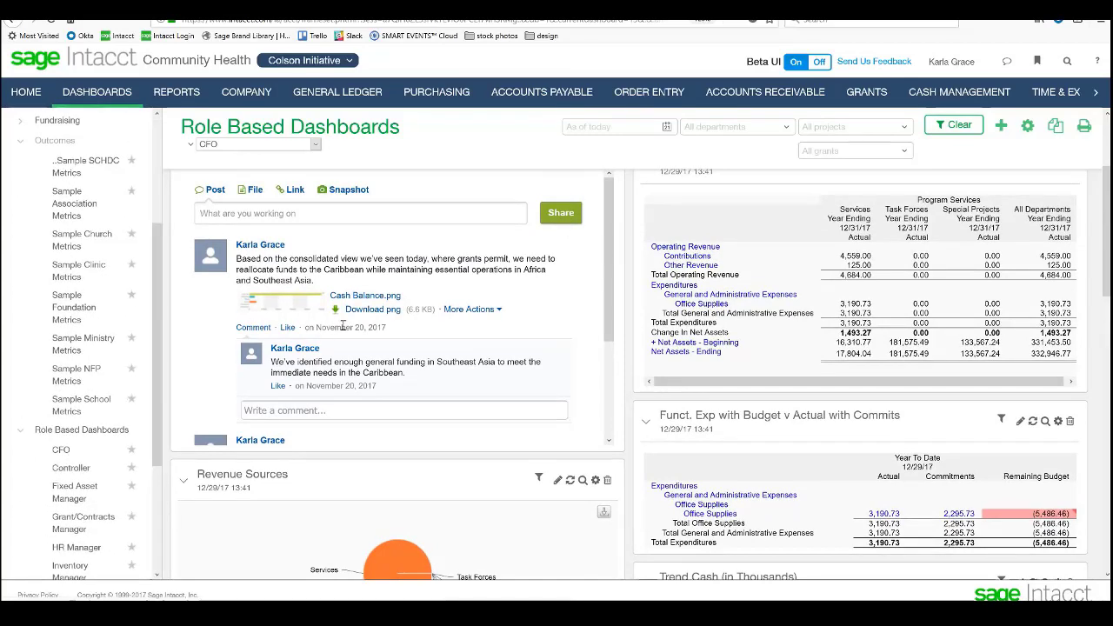
scroll(9, 372, "up", 4)
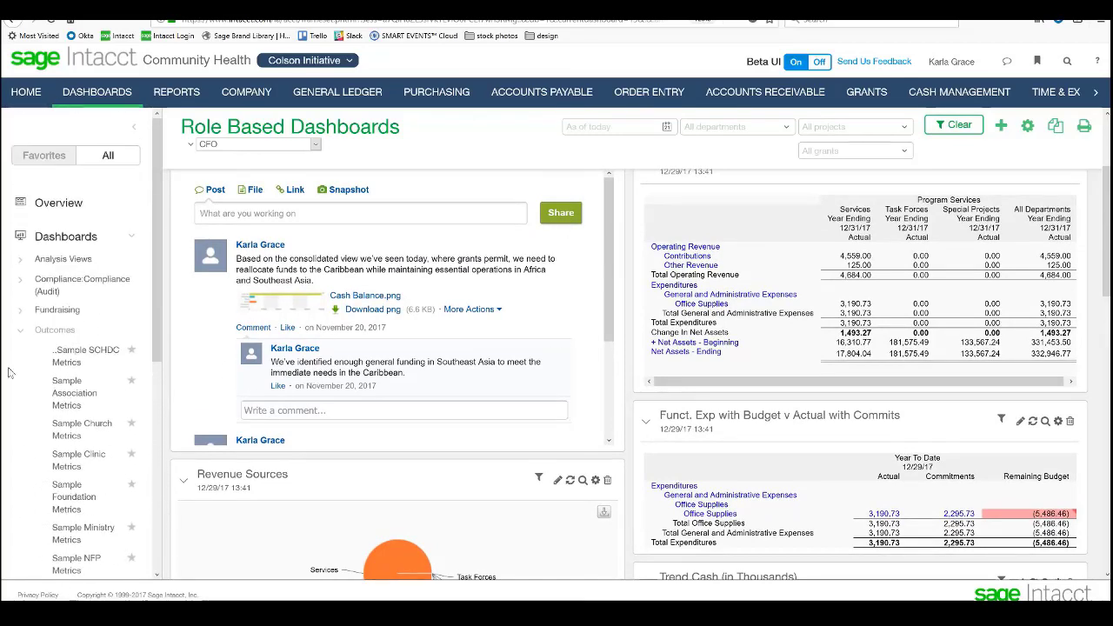
left_click(352, 62)
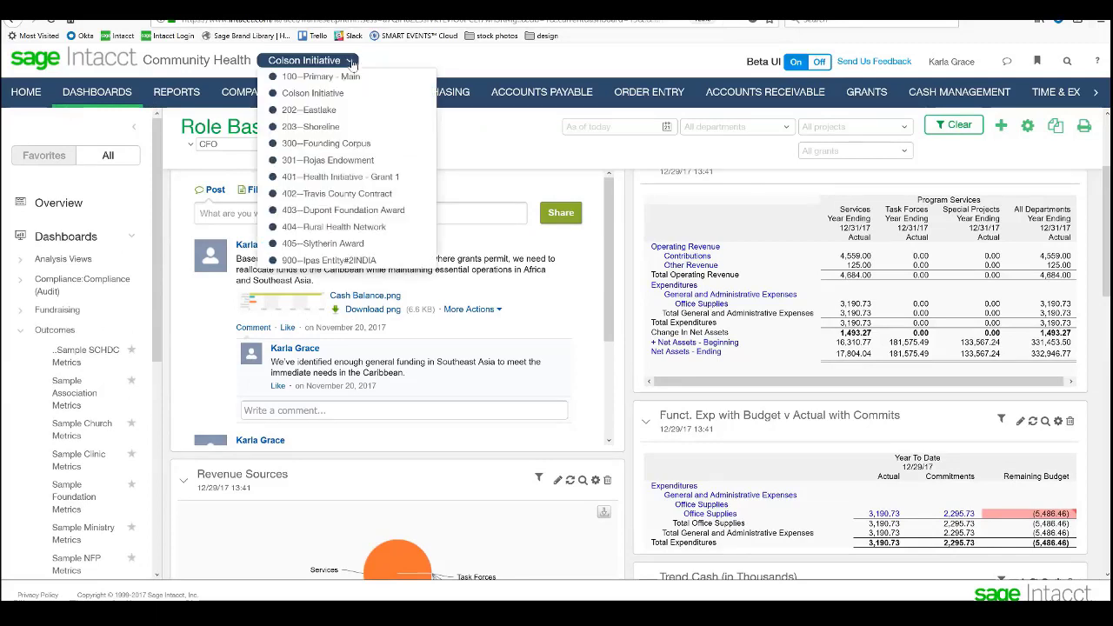
left_click(336, 194)
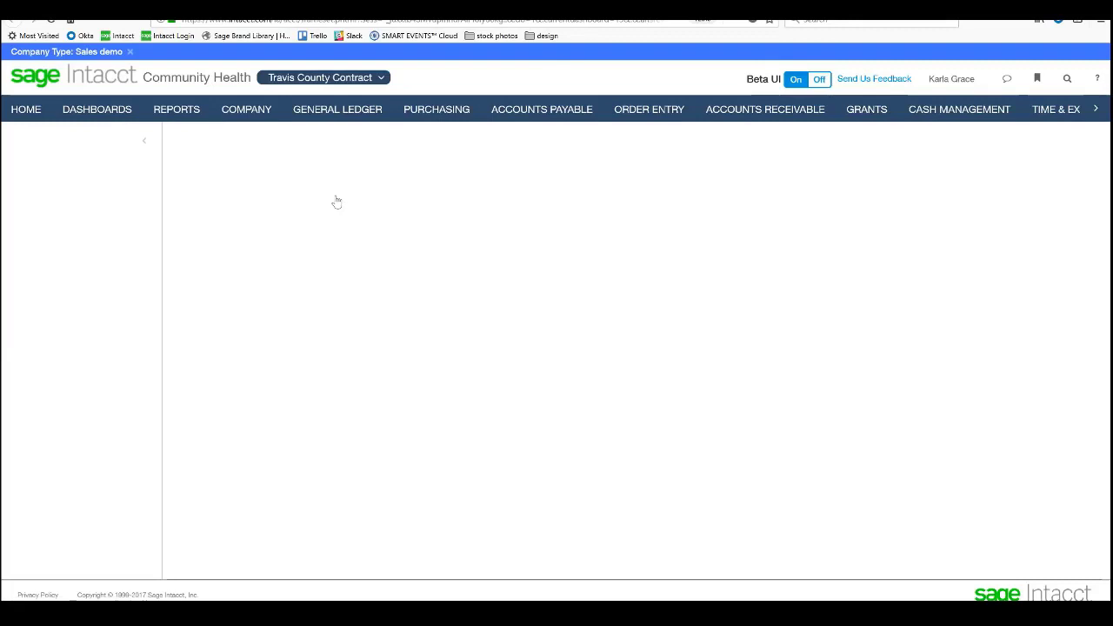
left_click(130, 51)
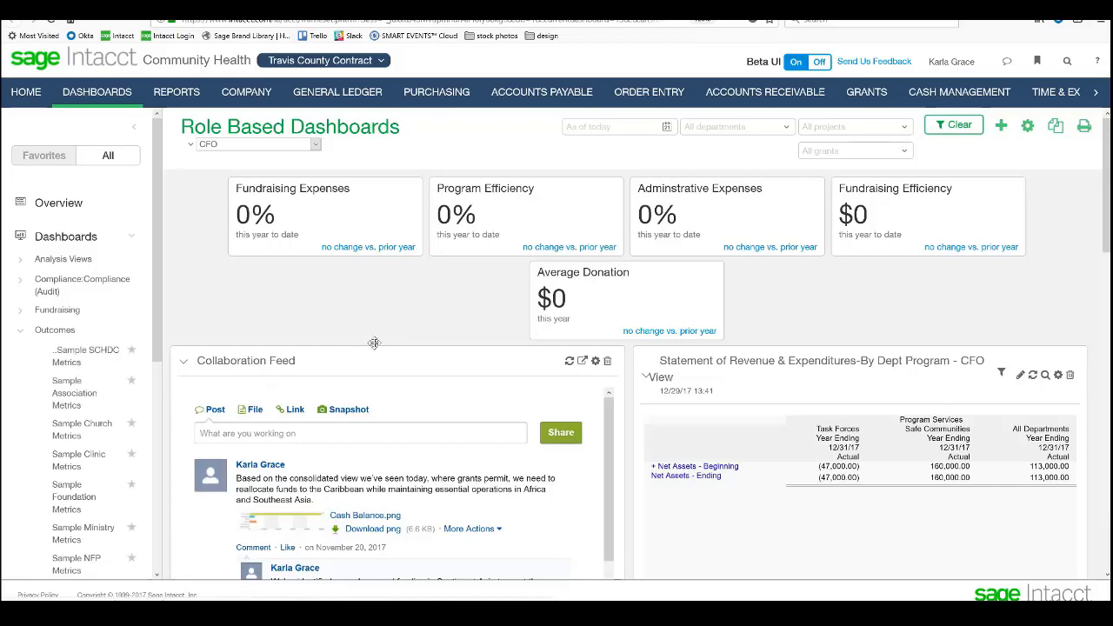
scroll(376, 348, "down", 3)
scroll(377, 348, "down", 2)
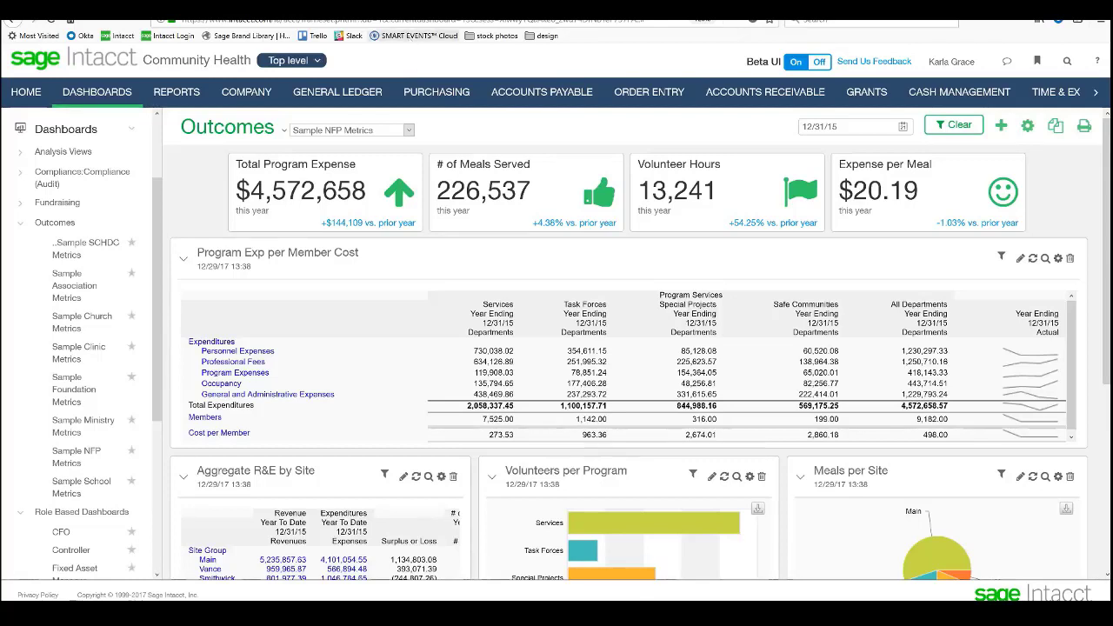
- From the top-level Outcomes dashboard, switch to the entity 401--Health Initiative - Grant 1 and dismiss the company type banner
left_click(320, 63)
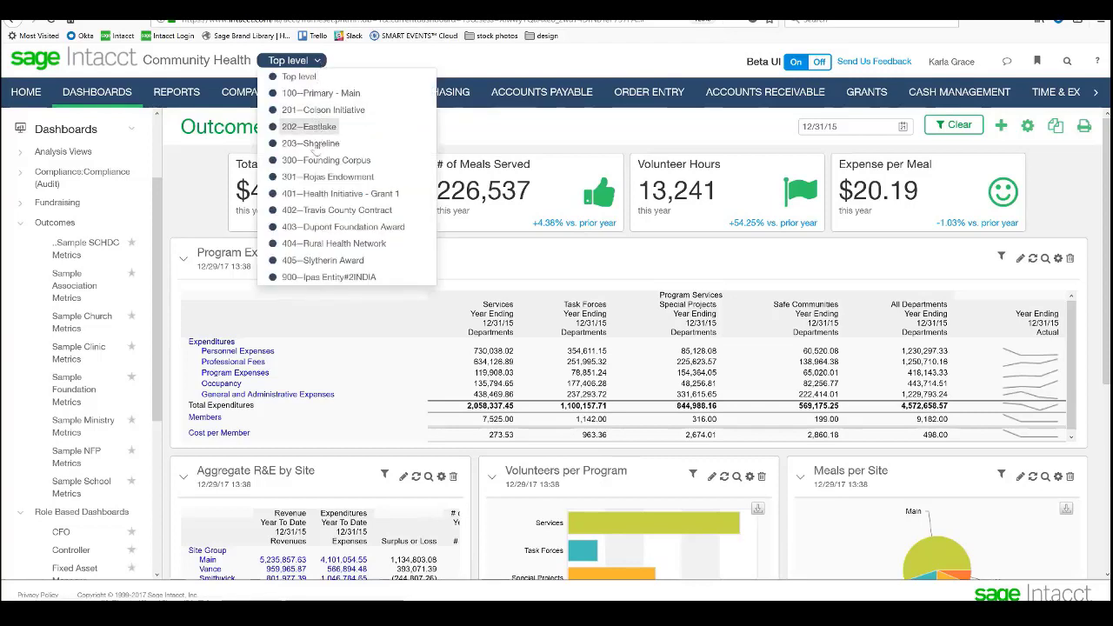
left_click(311, 200)
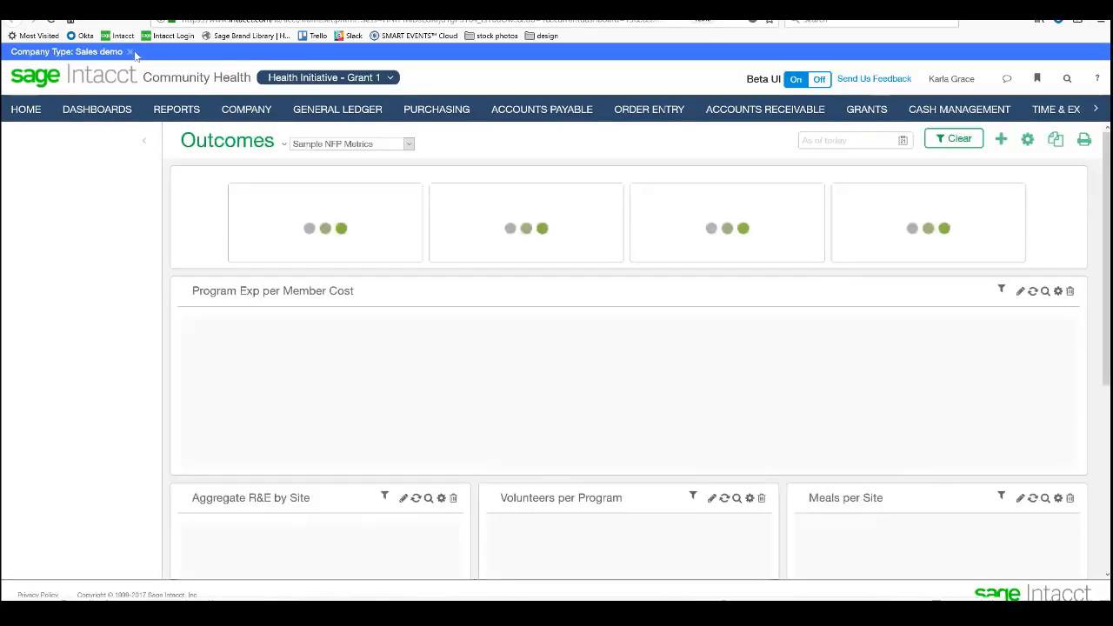
left_click(131, 53)
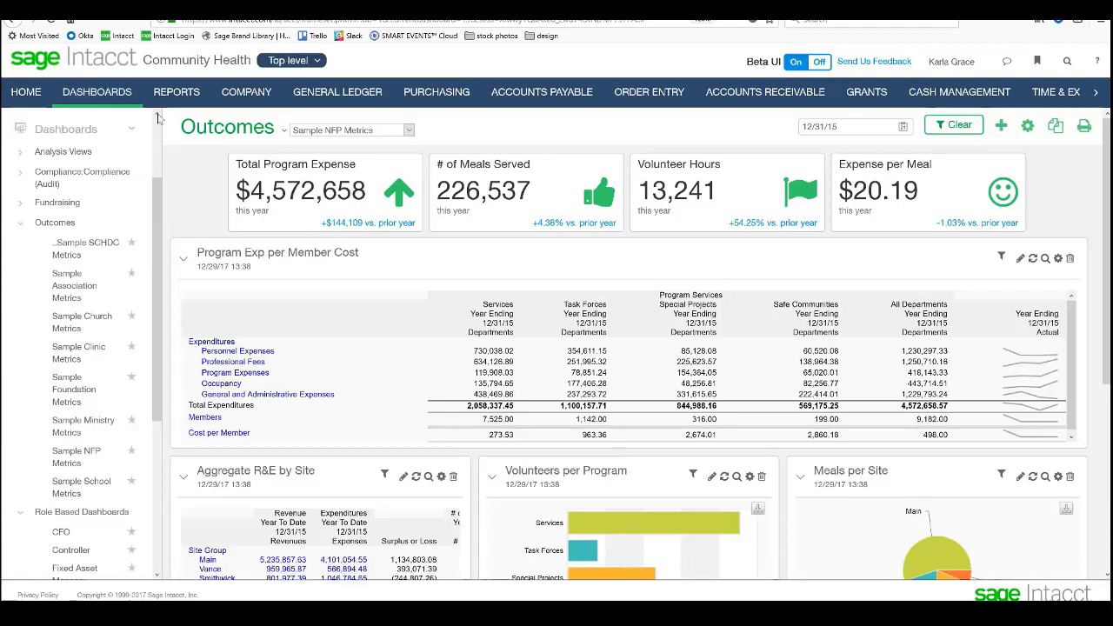
- Open the company's Users list at top level and show the application subscriptions of the eighth listed user
left_click(255, 96)
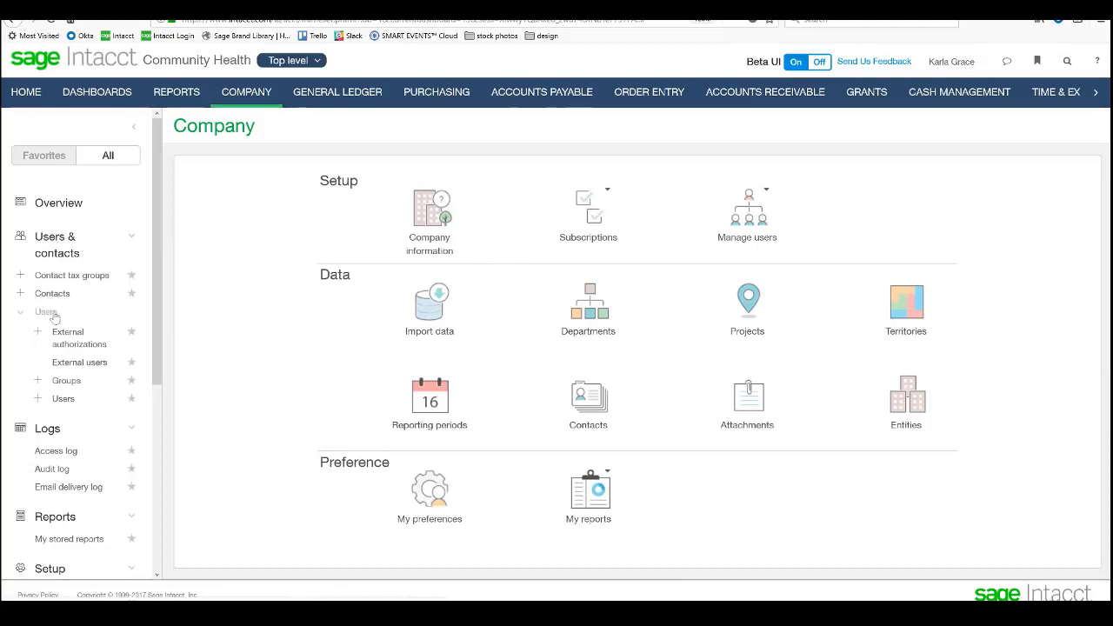
left_click(64, 398)
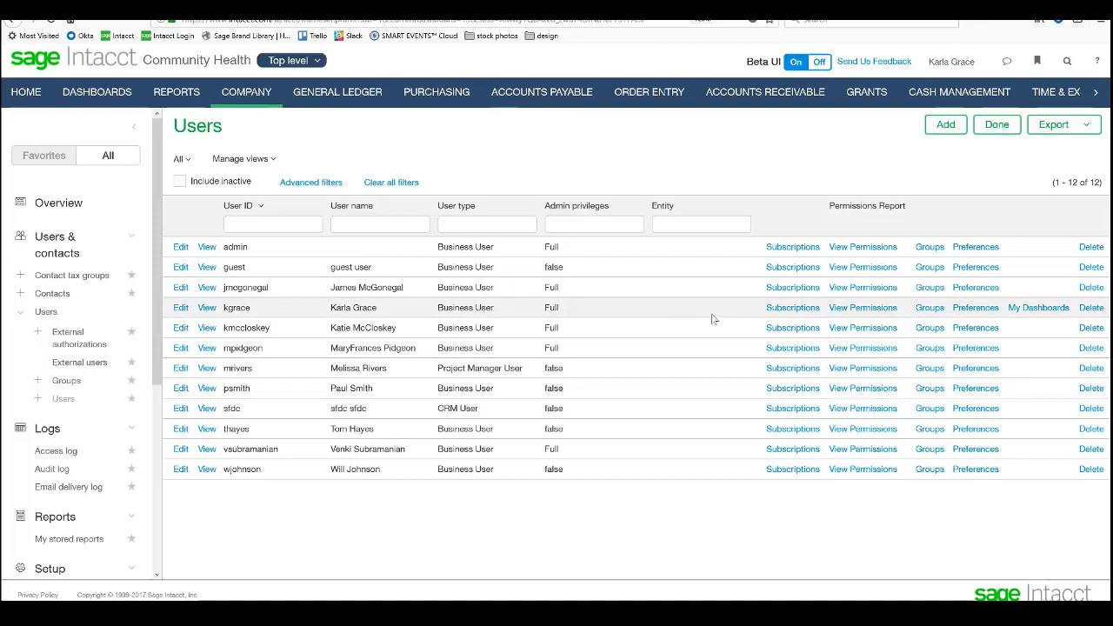
left_click(783, 392)
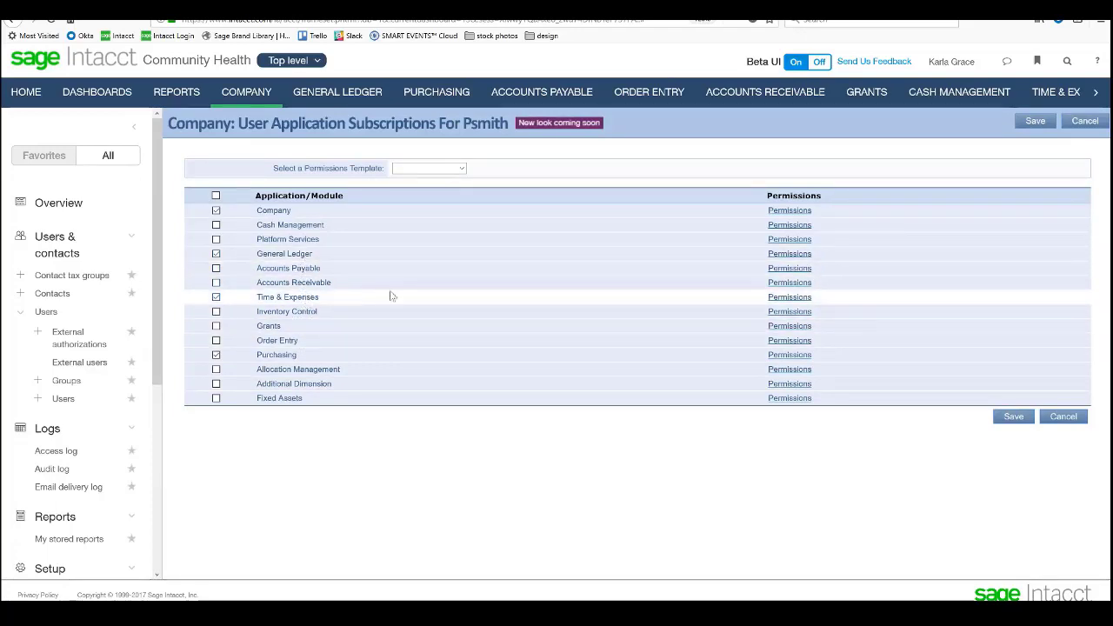
- Open this user's Time & Expenses permissions and enlarge the window enough to examine all permission columns
left_click(789, 298)
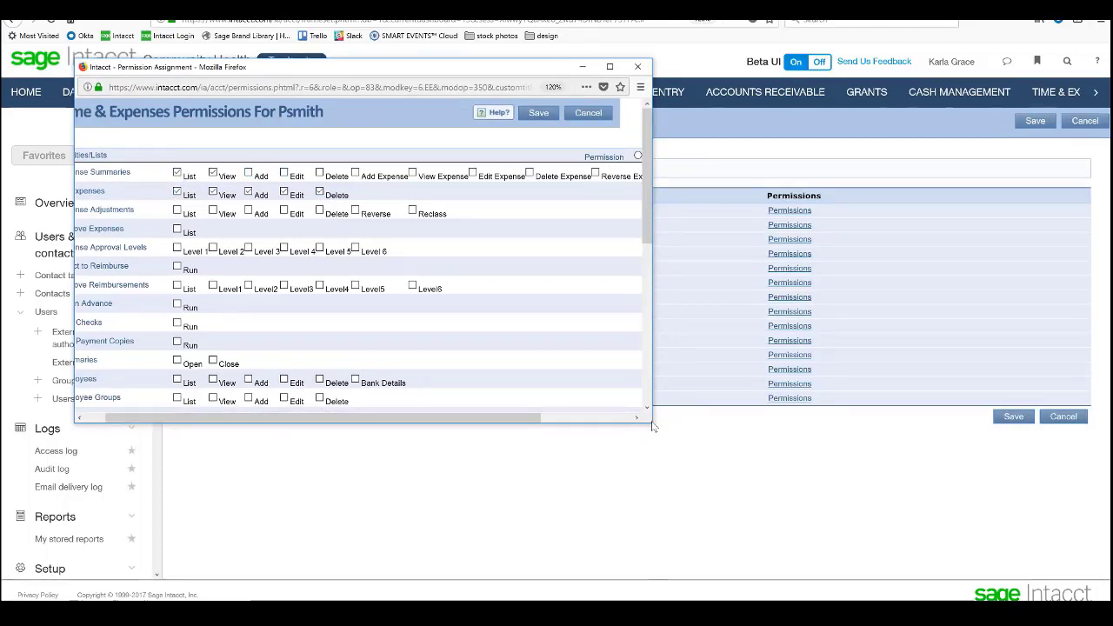
left_click_drag(642, 421, 647, 600)
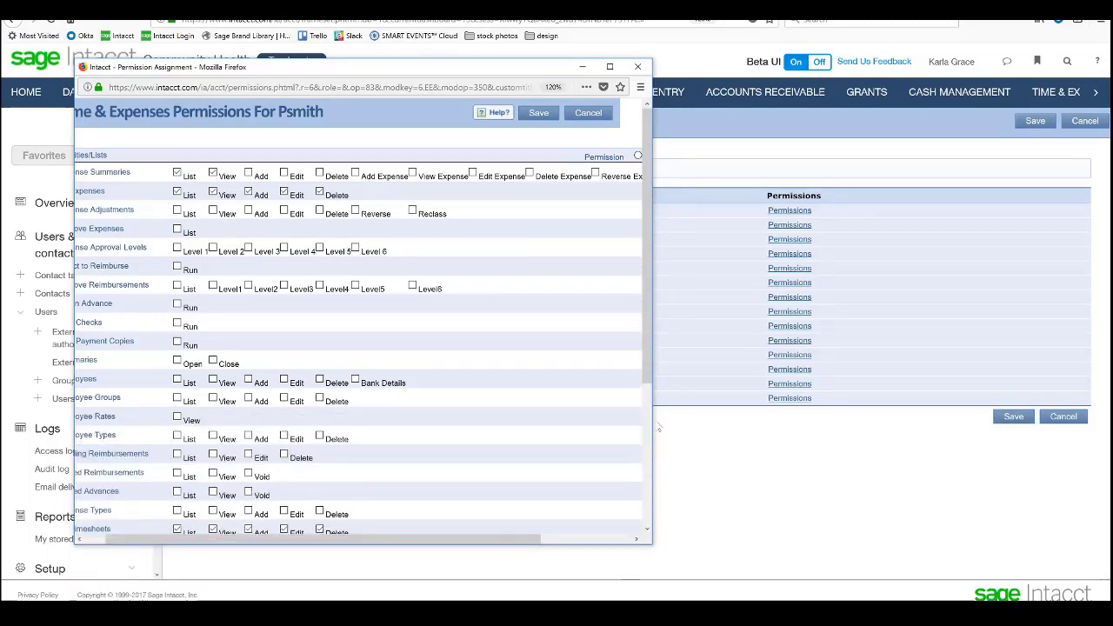
left_click_drag(652, 423, 893, 443)
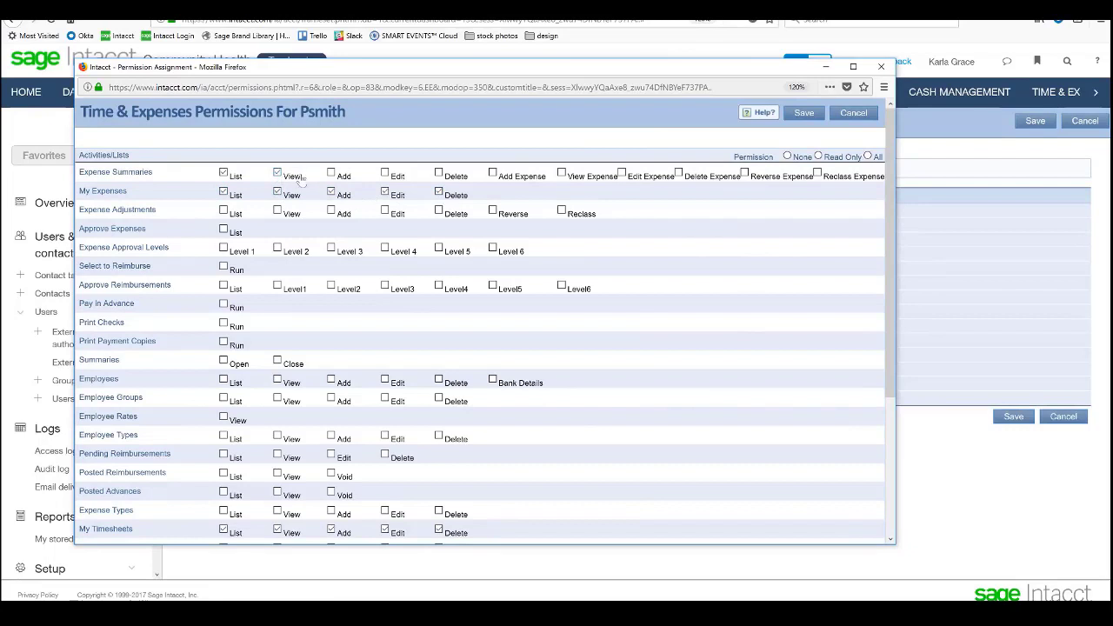
- Try granting the Open and Close permissions for Summaries in the Time & Expenses permissions, and leave without saving
left_click(224, 173)
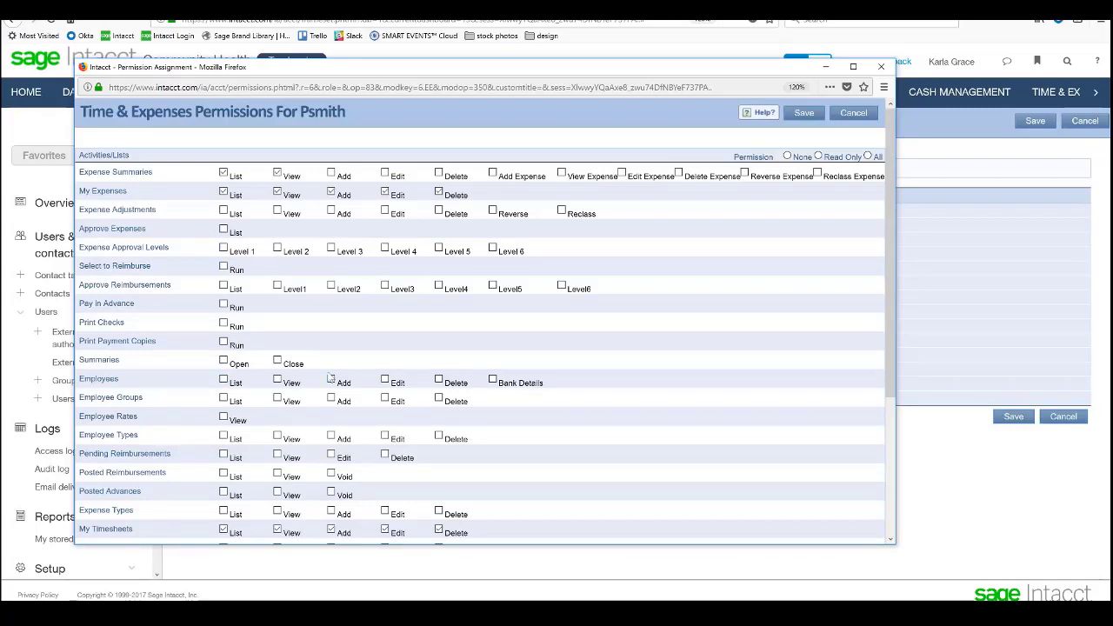
left_click(223, 360)
left_click(277, 361)
scroll(311, 351, "down", 4)
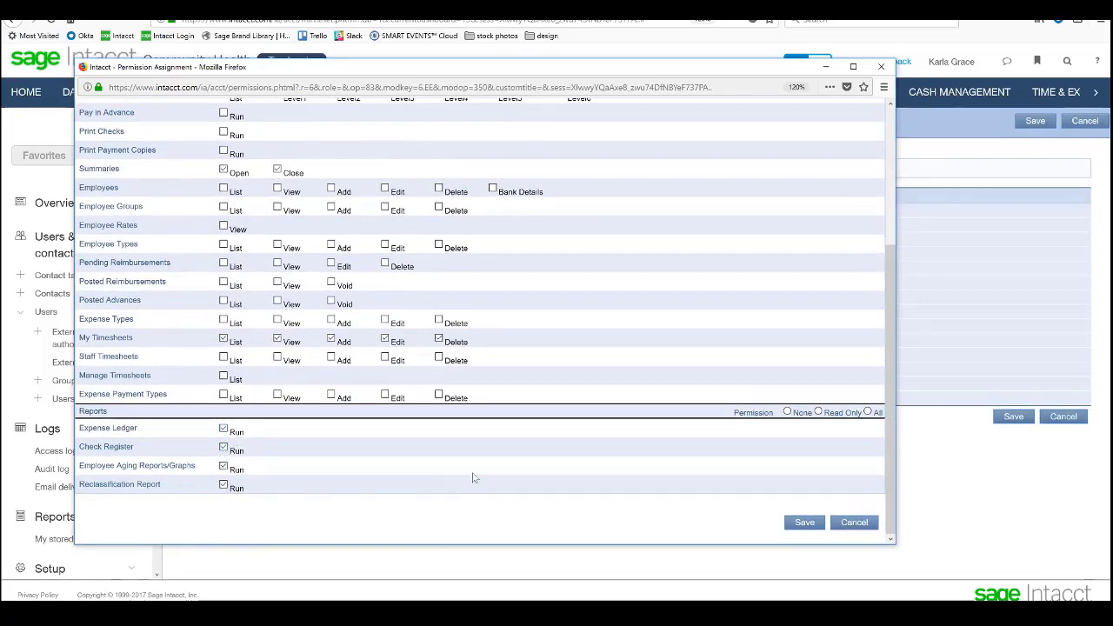
scroll(470, 482, "up", 4)
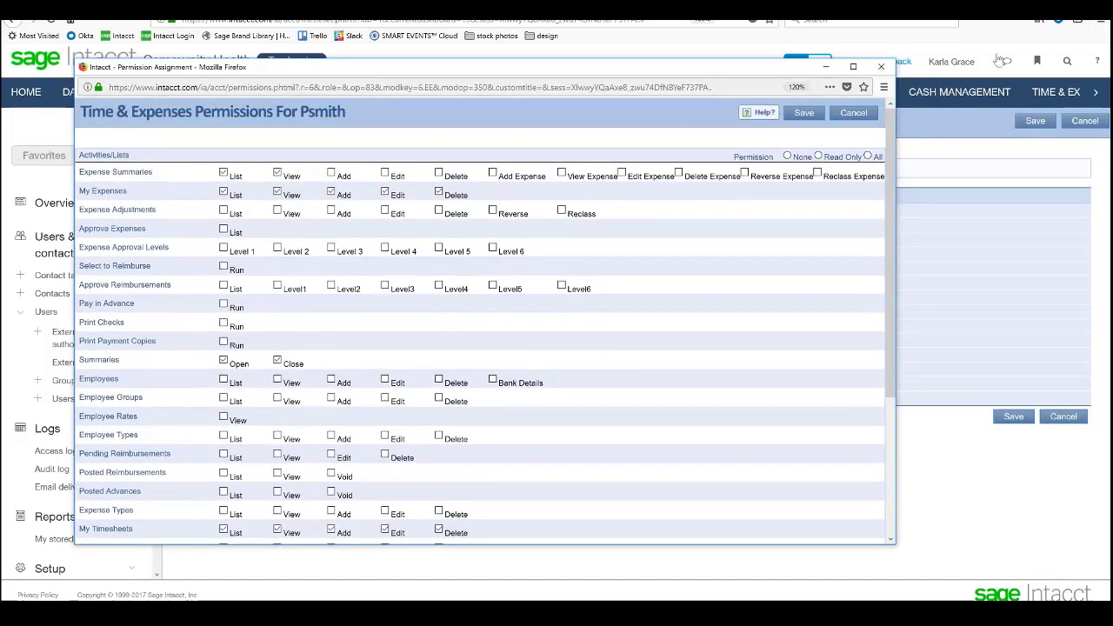
left_click(875, 117)
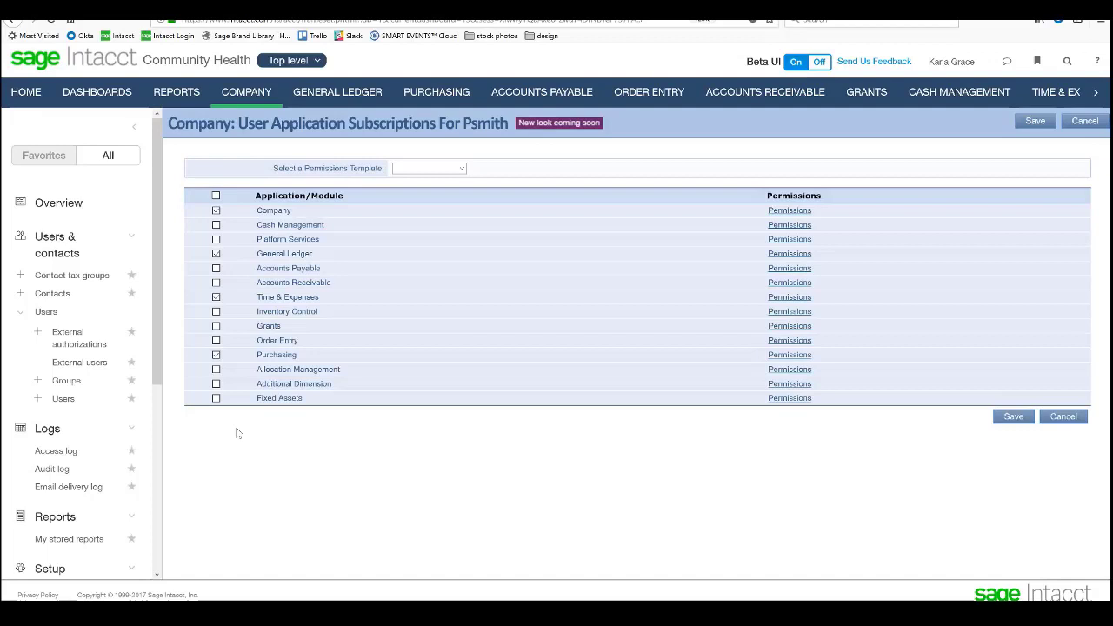
- Show the top-level CFO role-based dashboard at full width
left_click(135, 132)
left_click(96, 92)
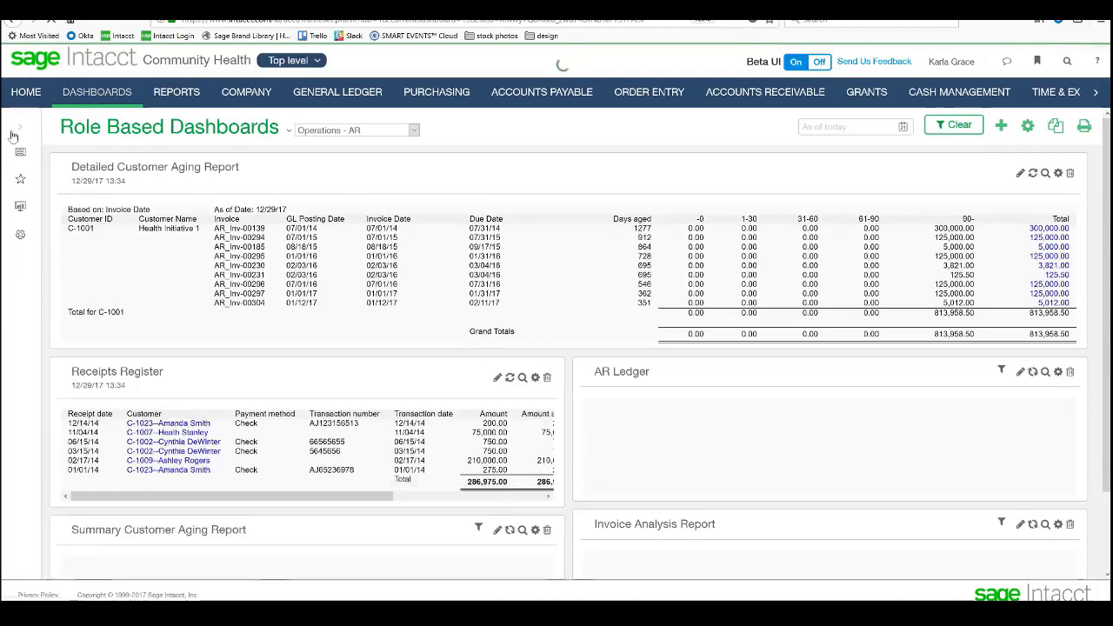
left_click(21, 128)
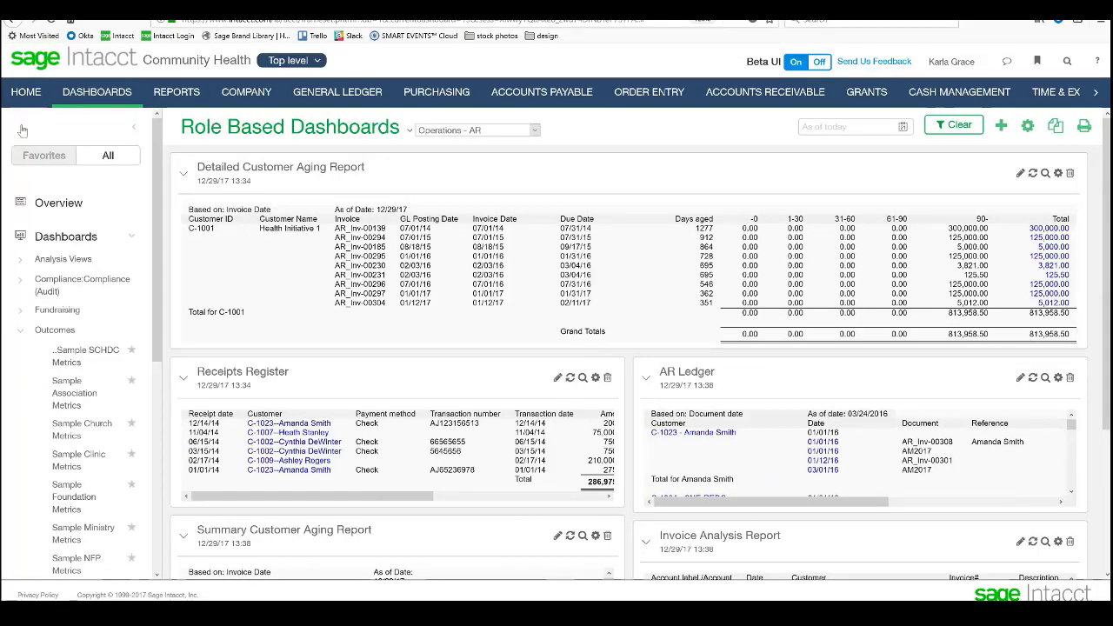
left_click(23, 336)
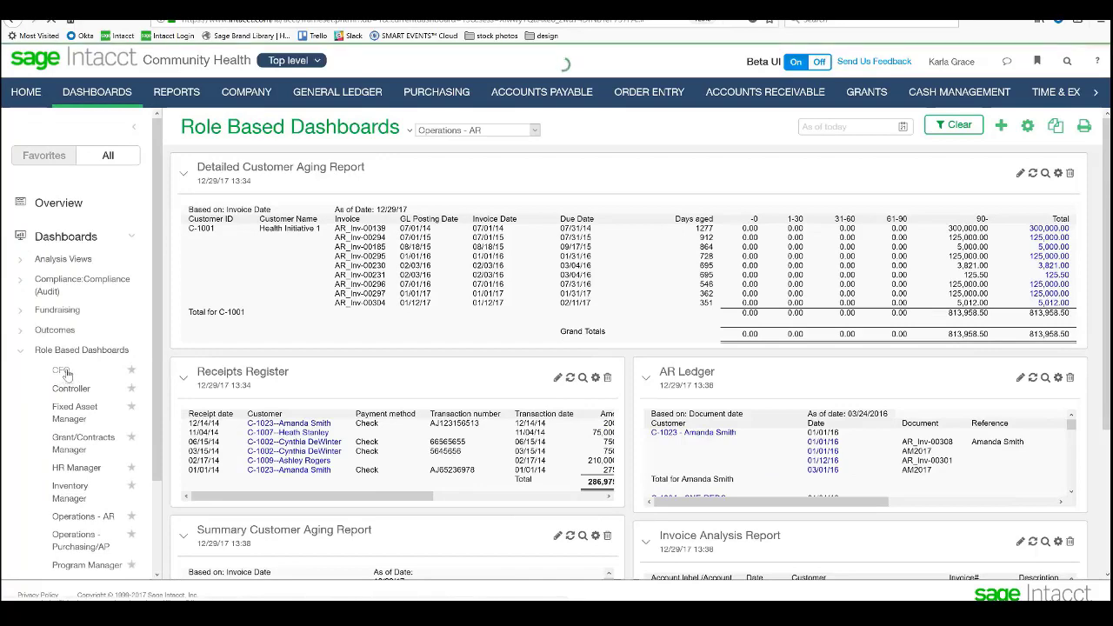
left_click(63, 371)
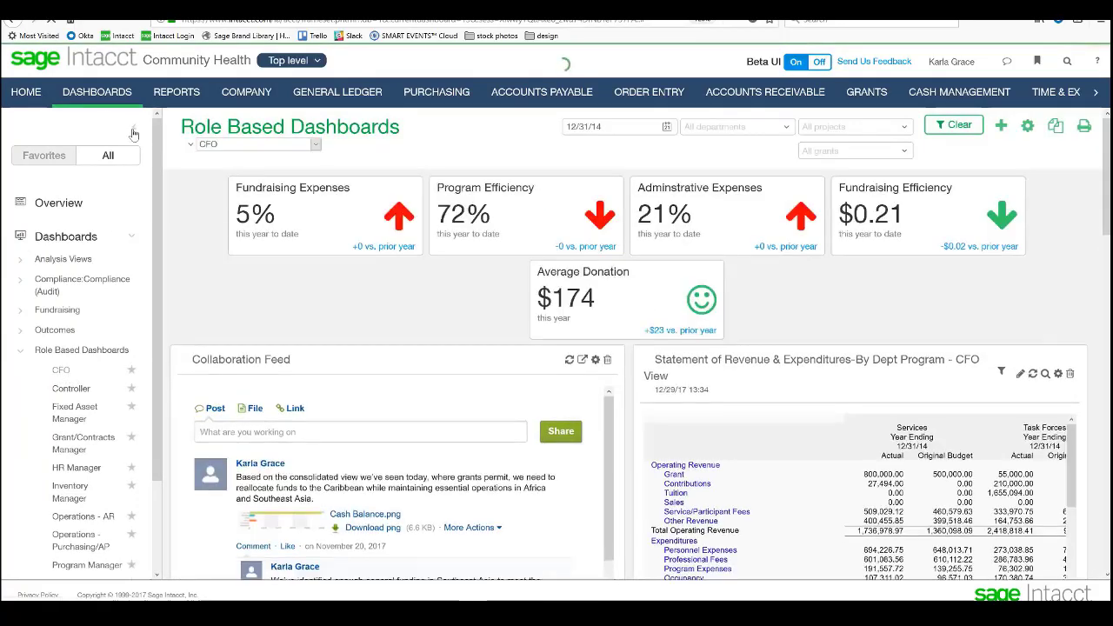
left_click(132, 123)
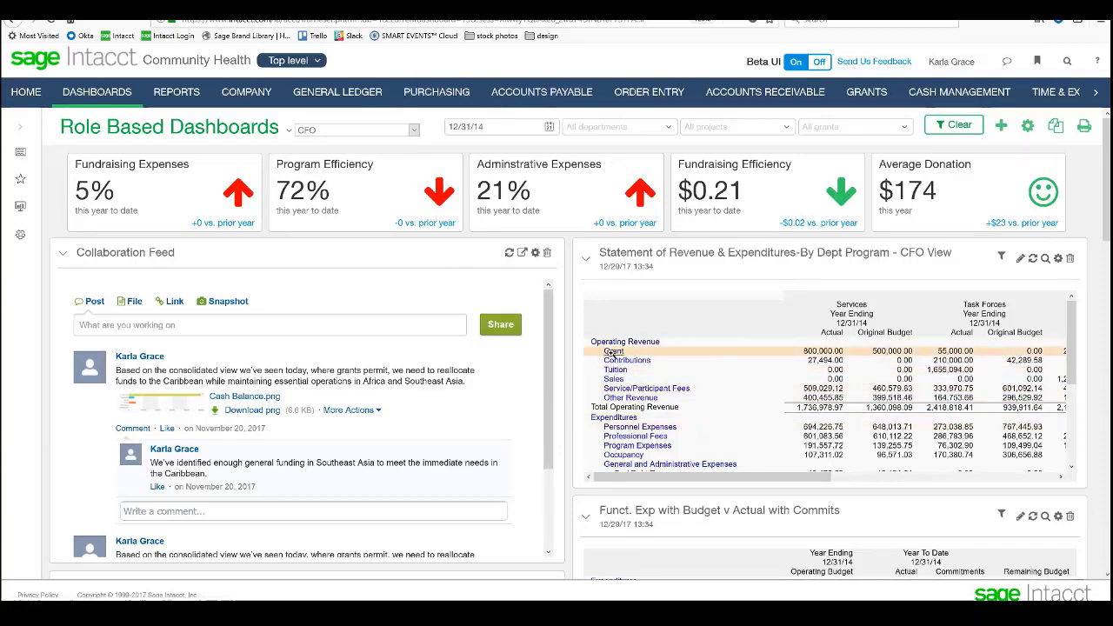
- Drill into the Office Supplies year-to-date actual in the Funct. Exp with Budget v Actual with Commits report and look through its ledger entries
scroll(568, 275, "down", 5)
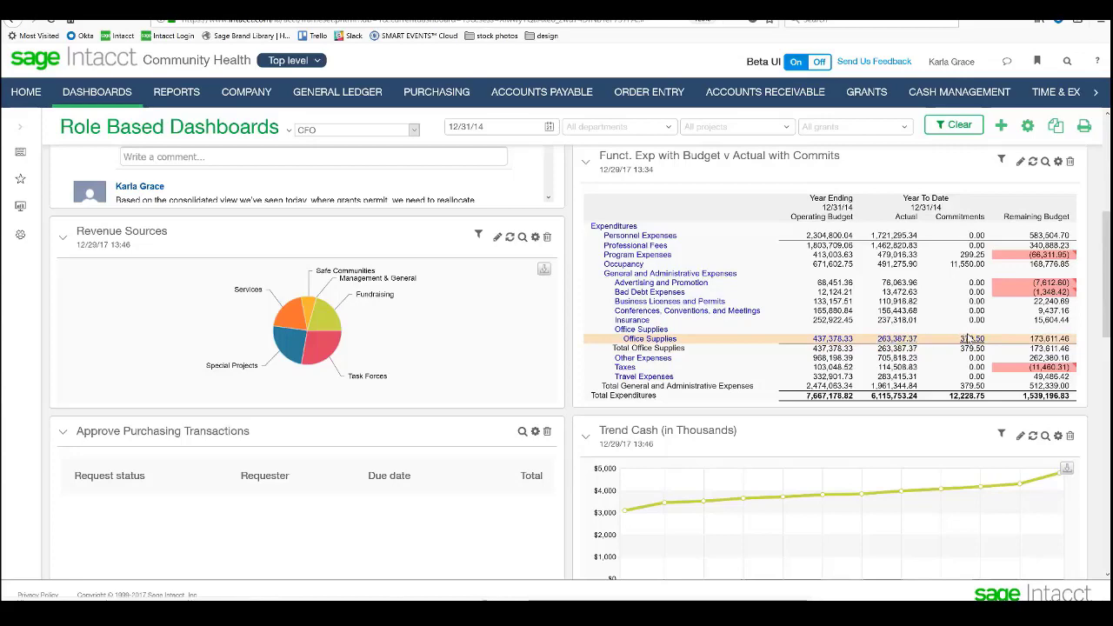
left_click(895, 339)
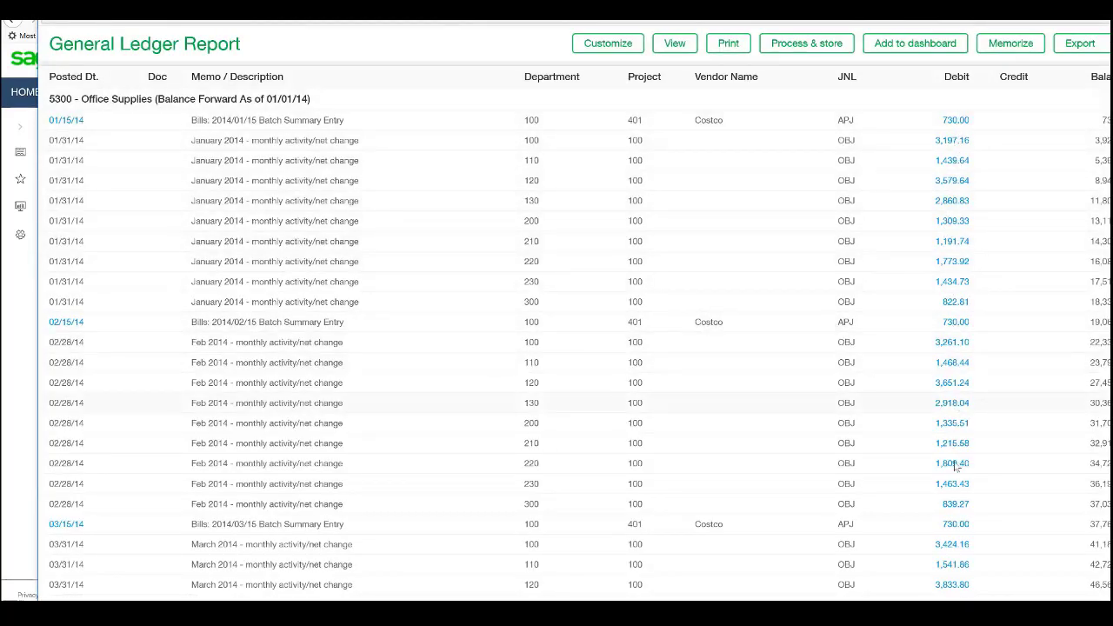
scroll(958, 498, "down", 1)
scroll(959, 497, "down", 4)
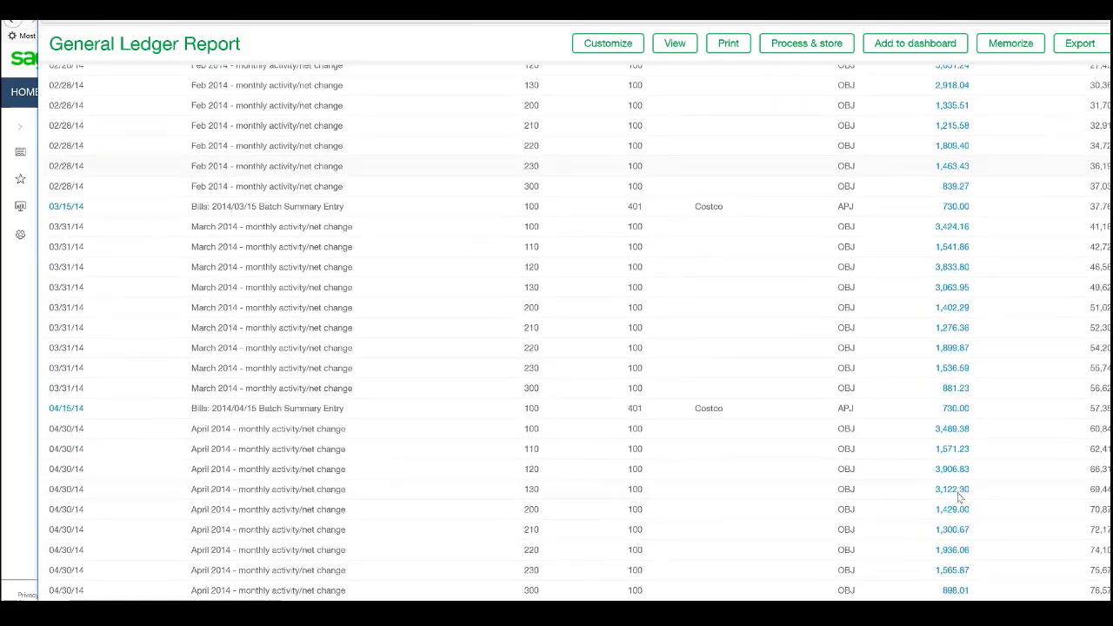
scroll(959, 497, "up", 5)
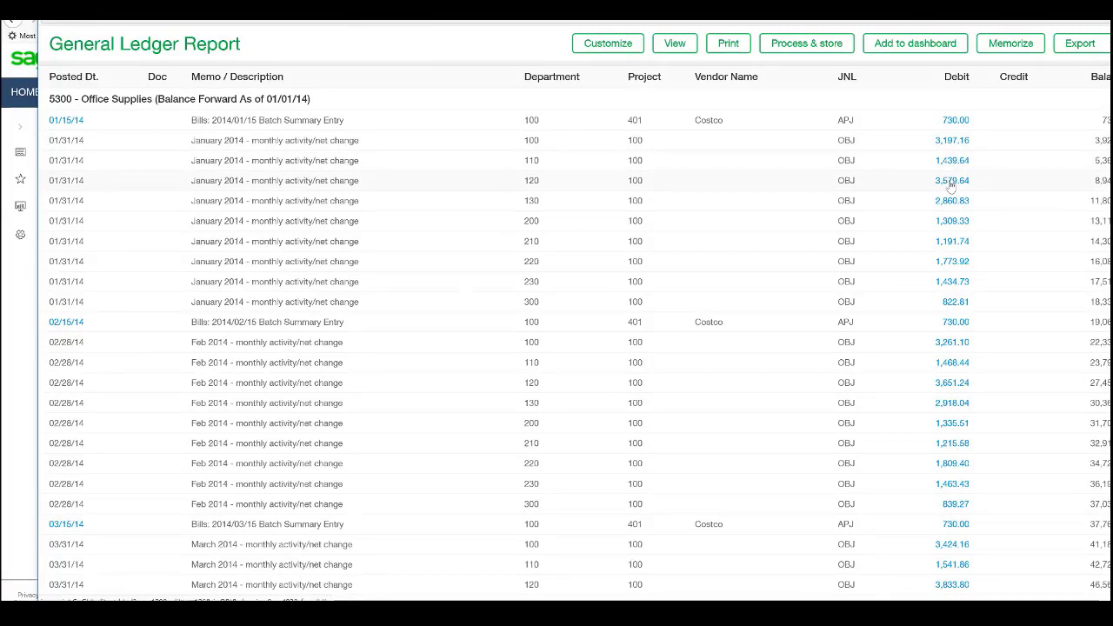
- Open the 01/31/14 journal entry from the department 120 debit and review its entries down to the comment area
left_click(952, 181)
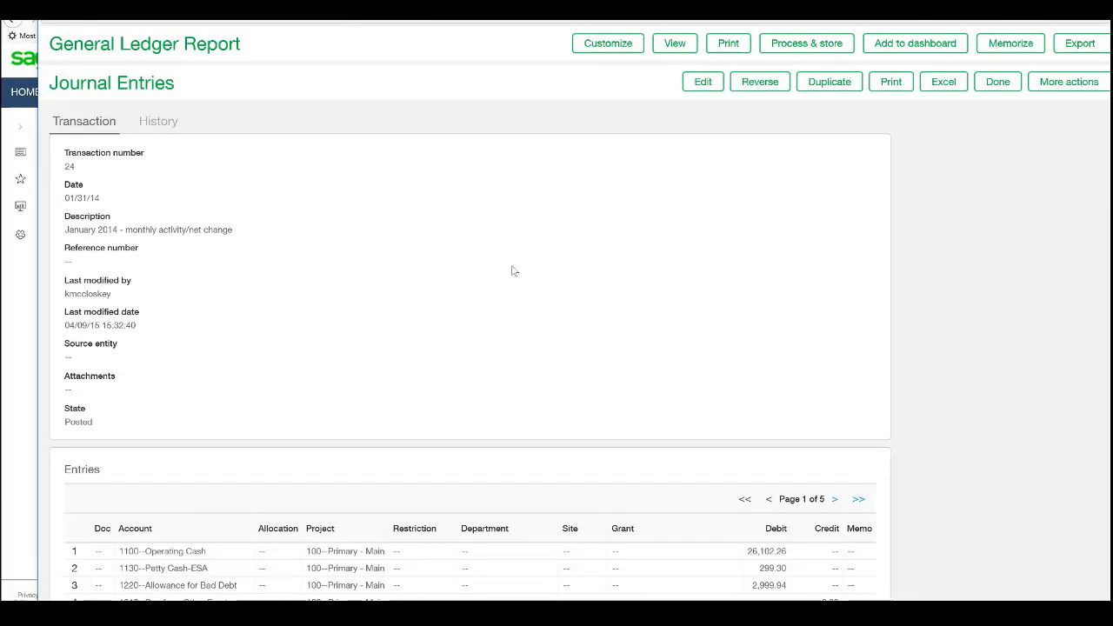
scroll(513, 272, "down", 2)
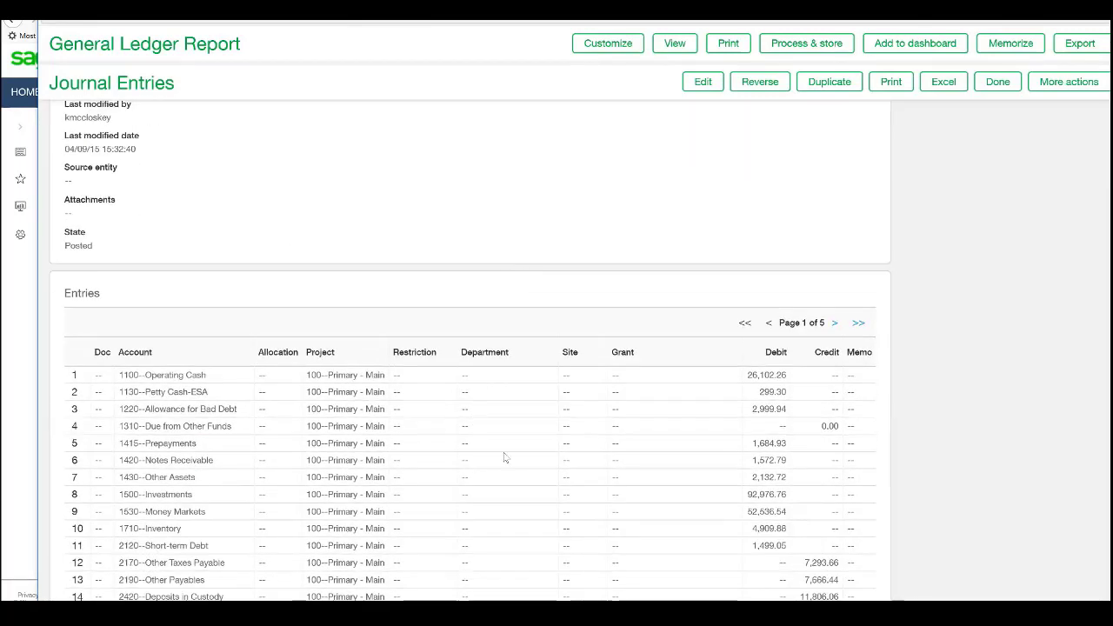
scroll(504, 456, "down", 5)
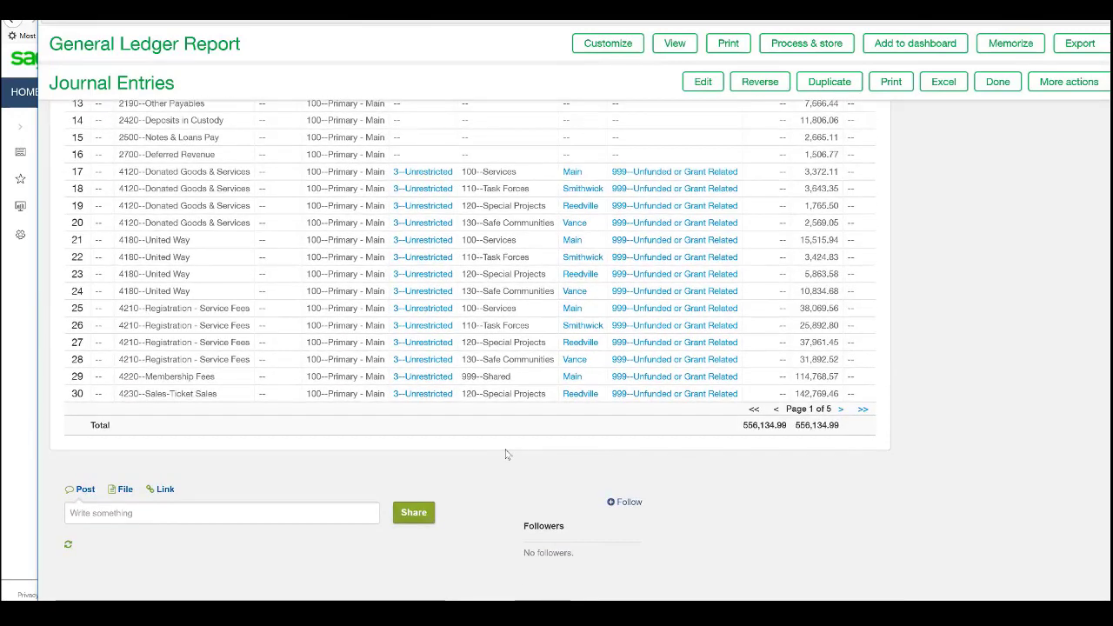
scroll(611, 437, "down", 2)
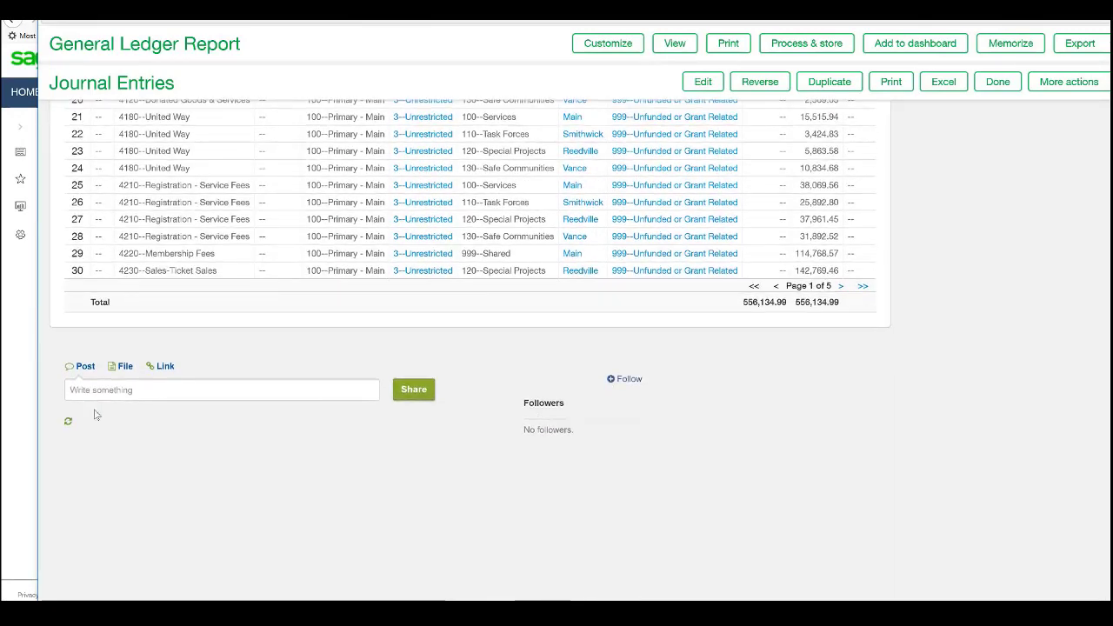
- Share the post "Why is this higher than normal?" on this journal entry record
left_click(190, 390)
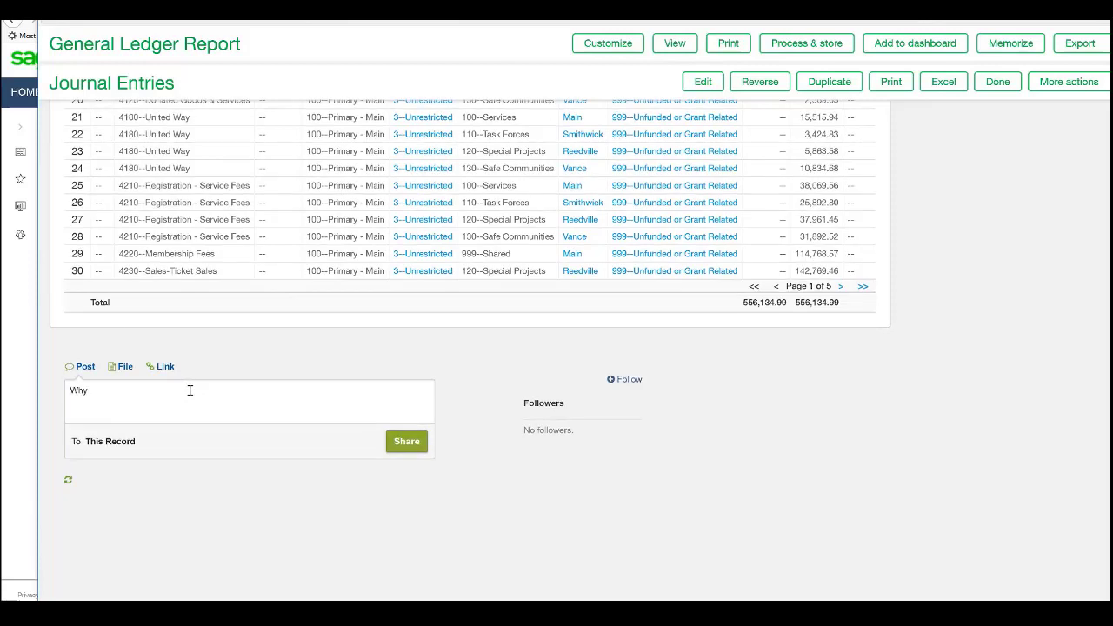
type("Why is this higher than normal?")
left_click(397, 446)
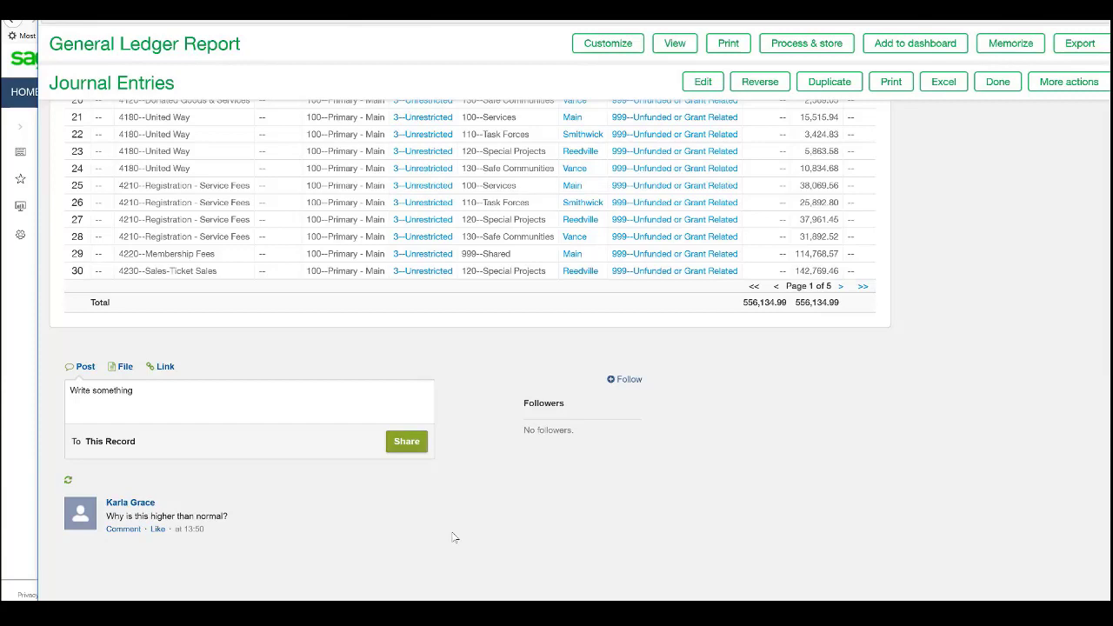
- Reply to the post with the comment "This was the month we hosted our training."
left_click(124, 530)
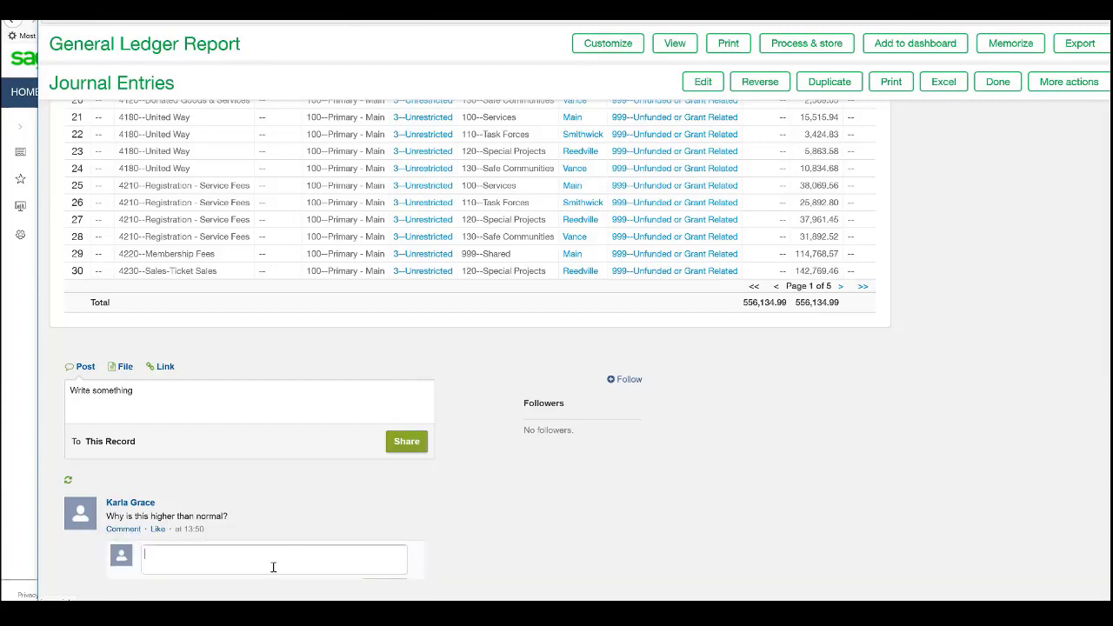
left_click(281, 546)
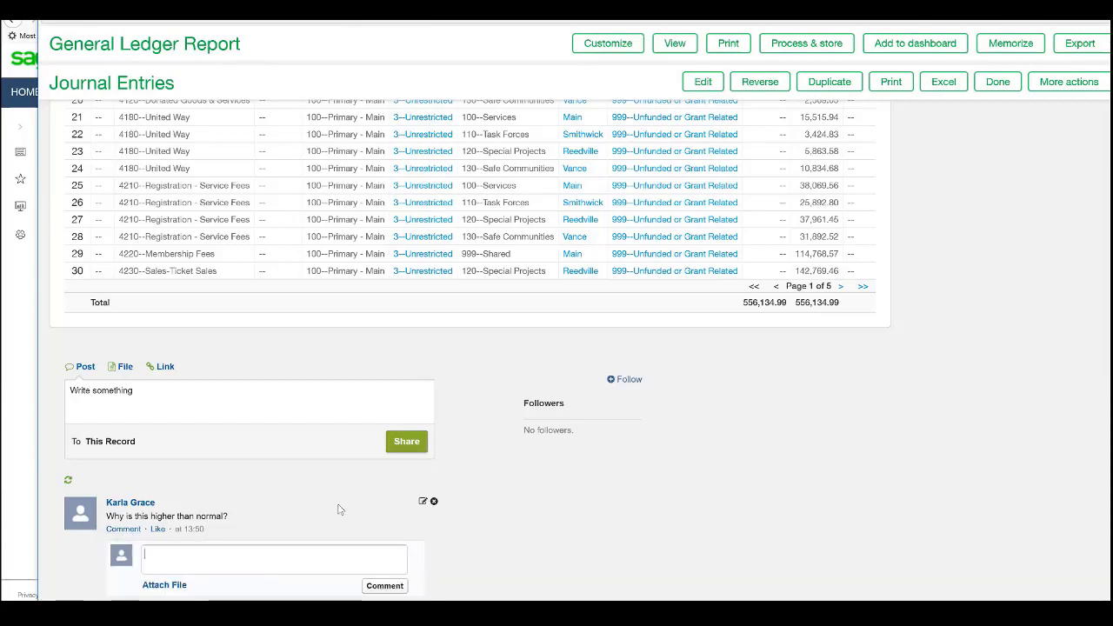
type("This")
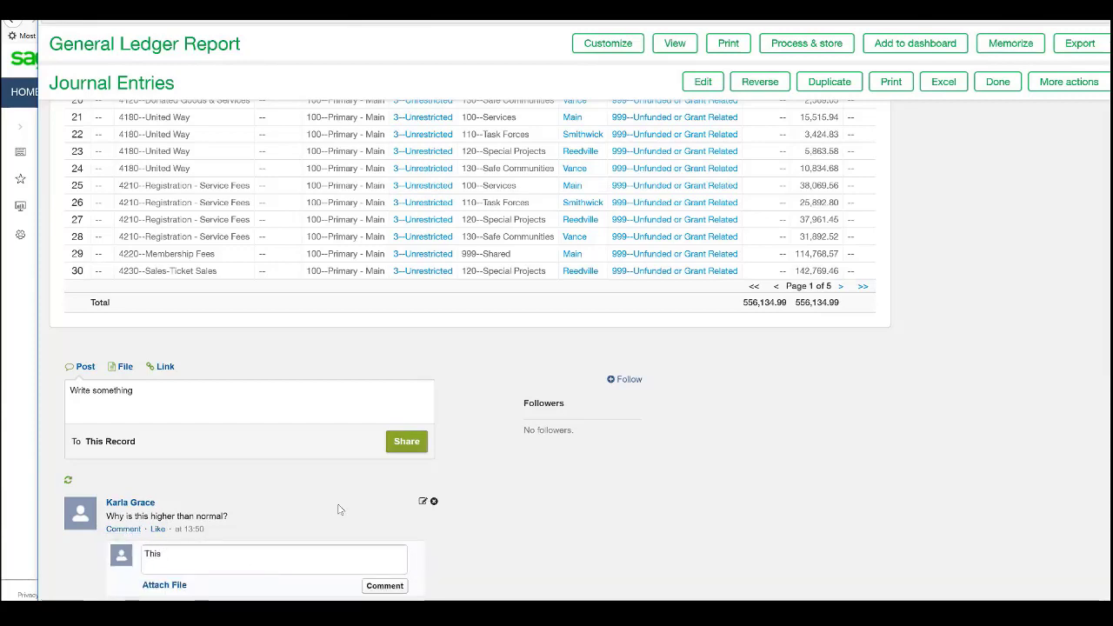
type(" was the month we")
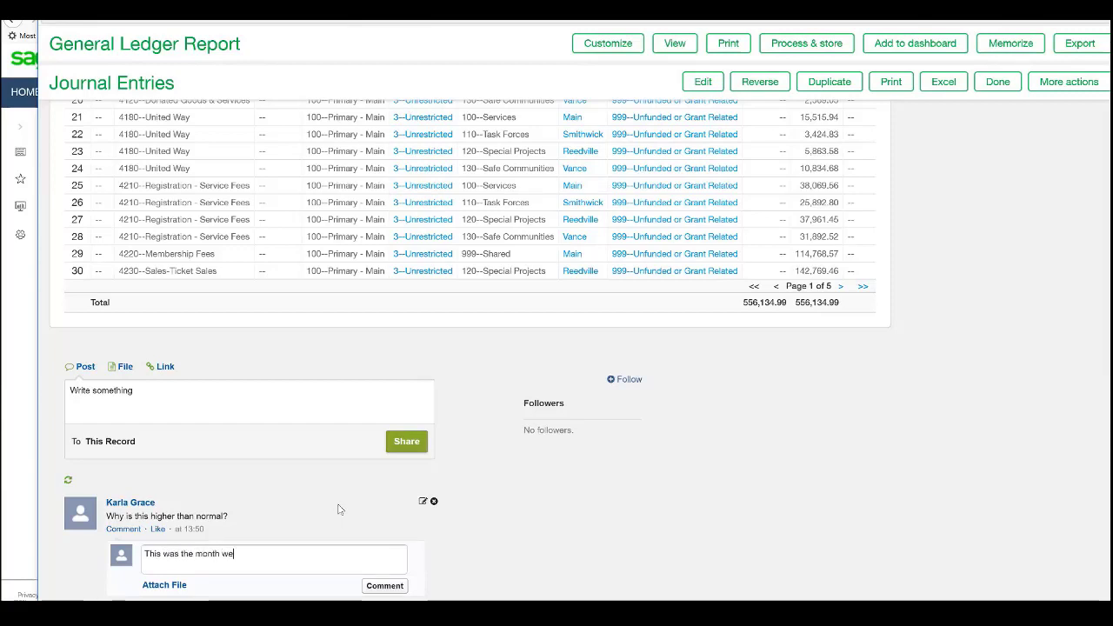
type(" hosted our training")
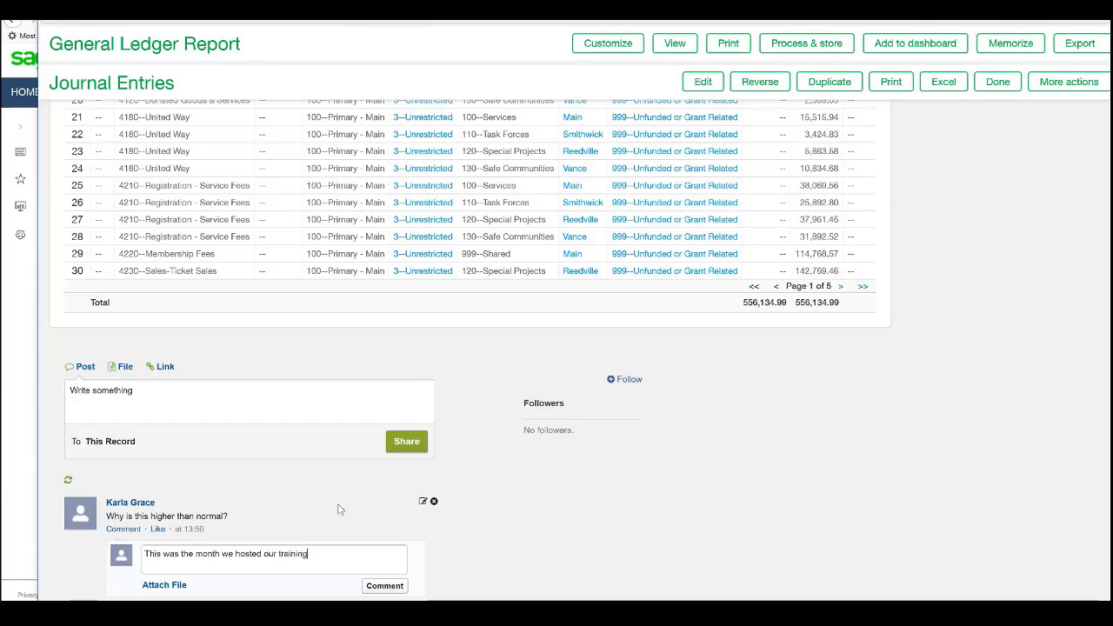
type(".")
left_click(382, 585)
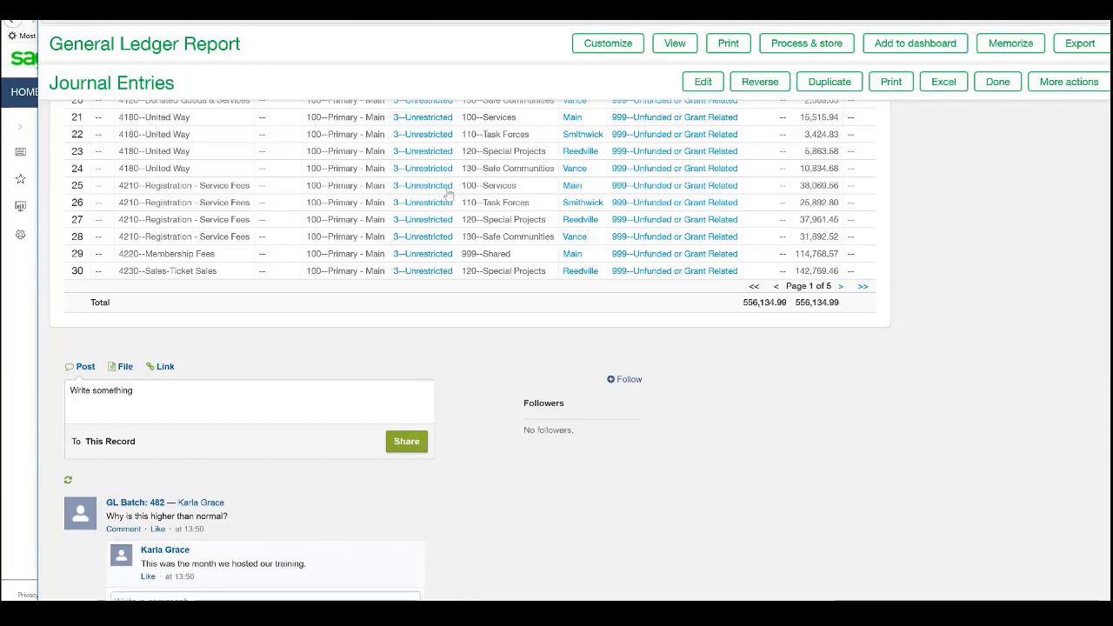
- Return to the CFO dashboard, open the GL Batch: 482 journal entry from Intacct Collaborate and look through it
scroll(452, 200, "up", 5)
scroll(608, 275, "up", 8)
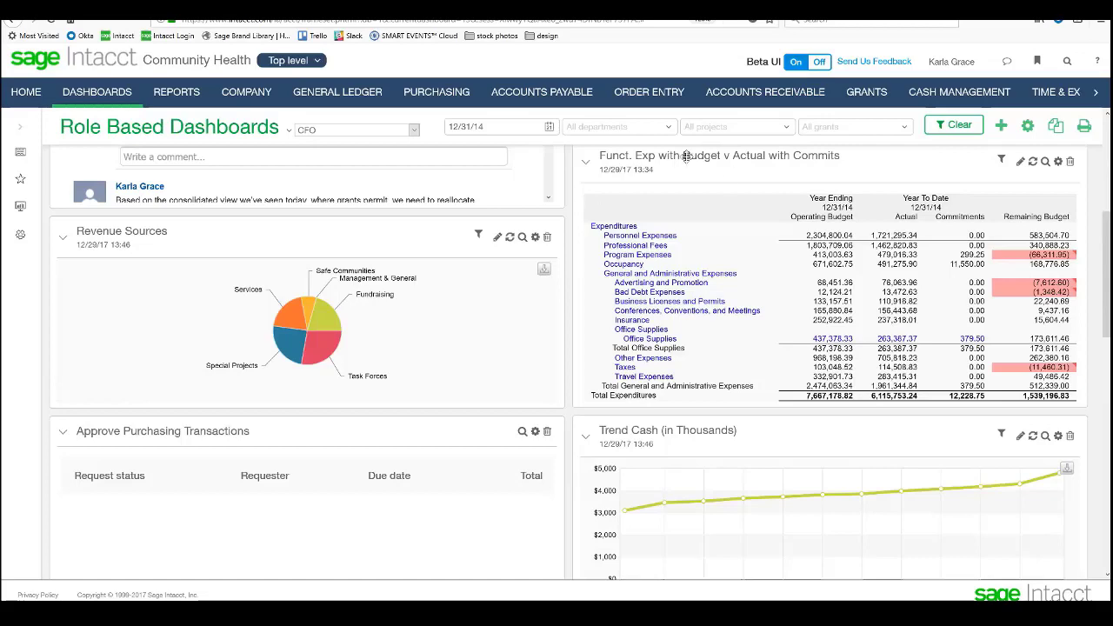
left_click(1007, 61)
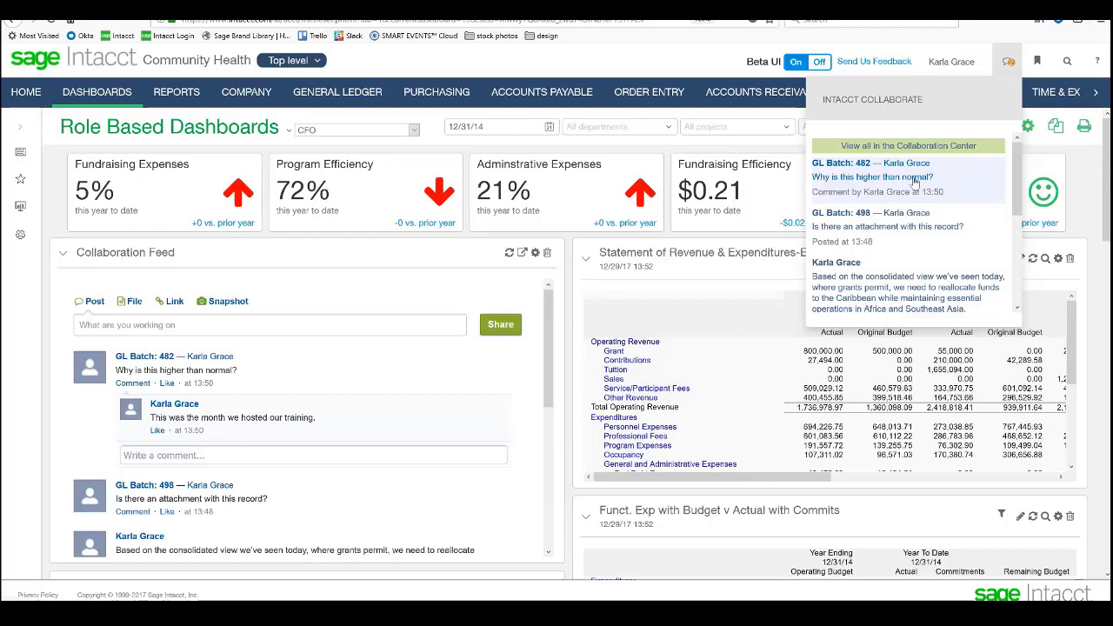
left_click(848, 165)
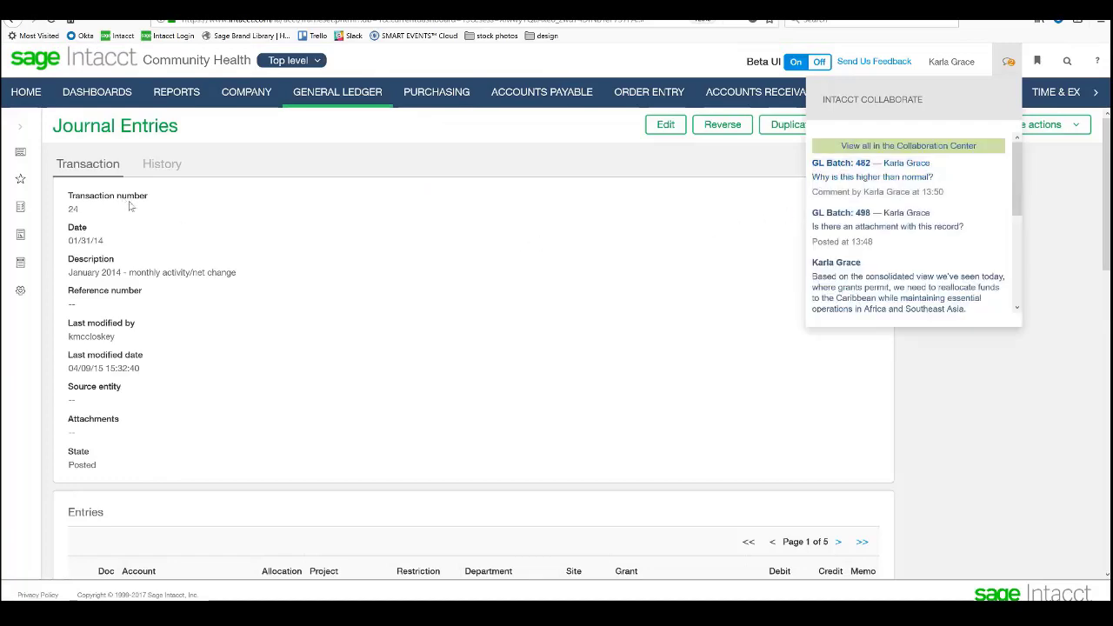
scroll(278, 275, "down", 2)
scroll(279, 275, "down", 9)
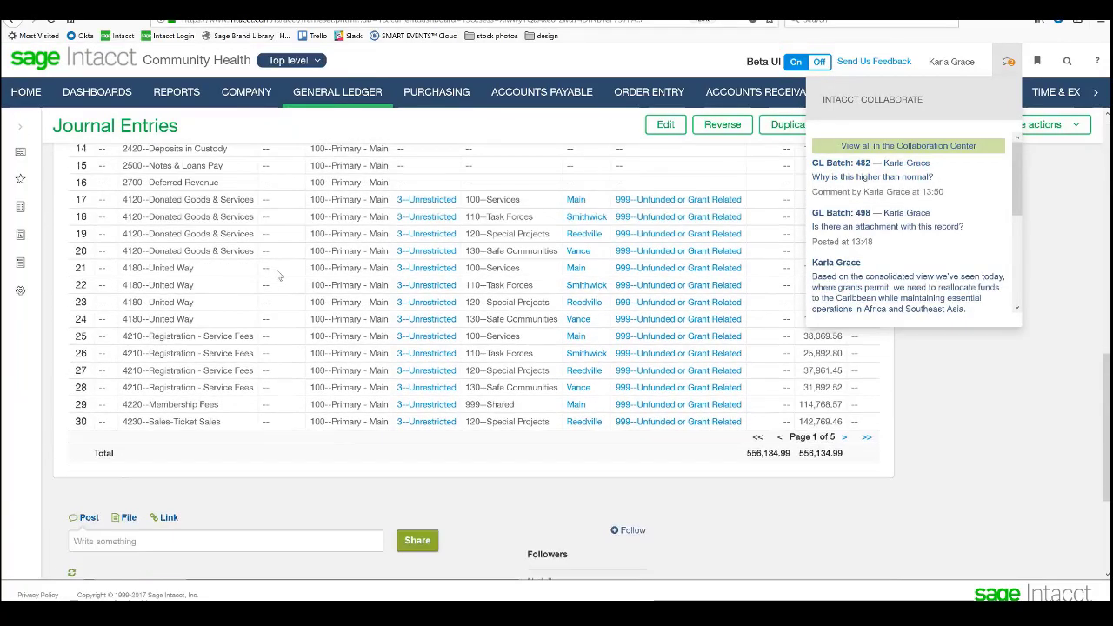
scroll(306, 395, "up", 8)
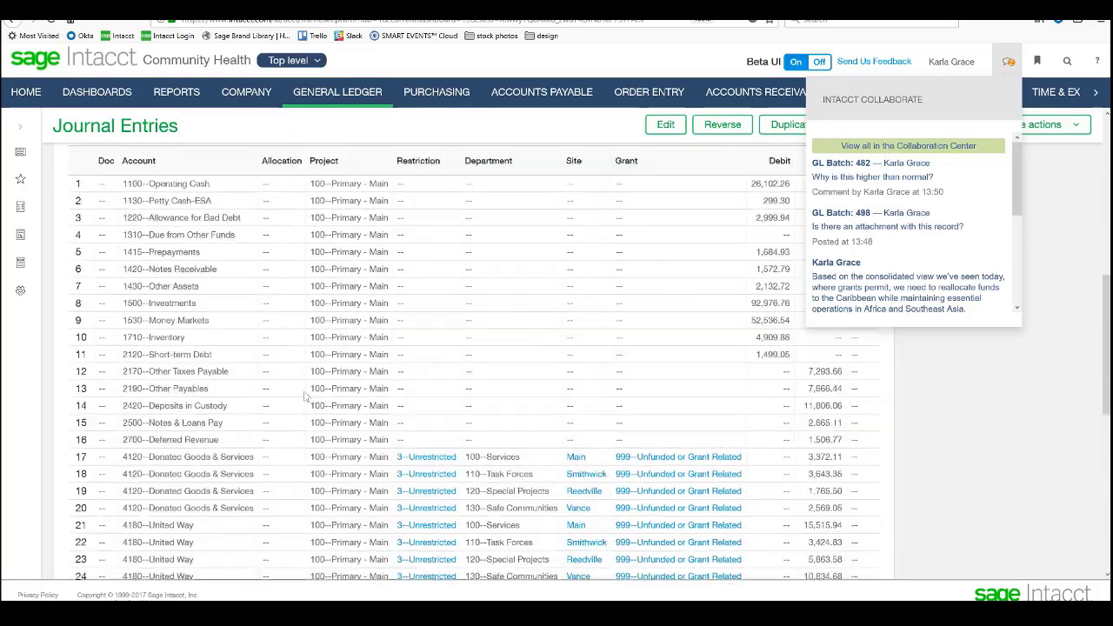
scroll(304, 381, "up", 3)
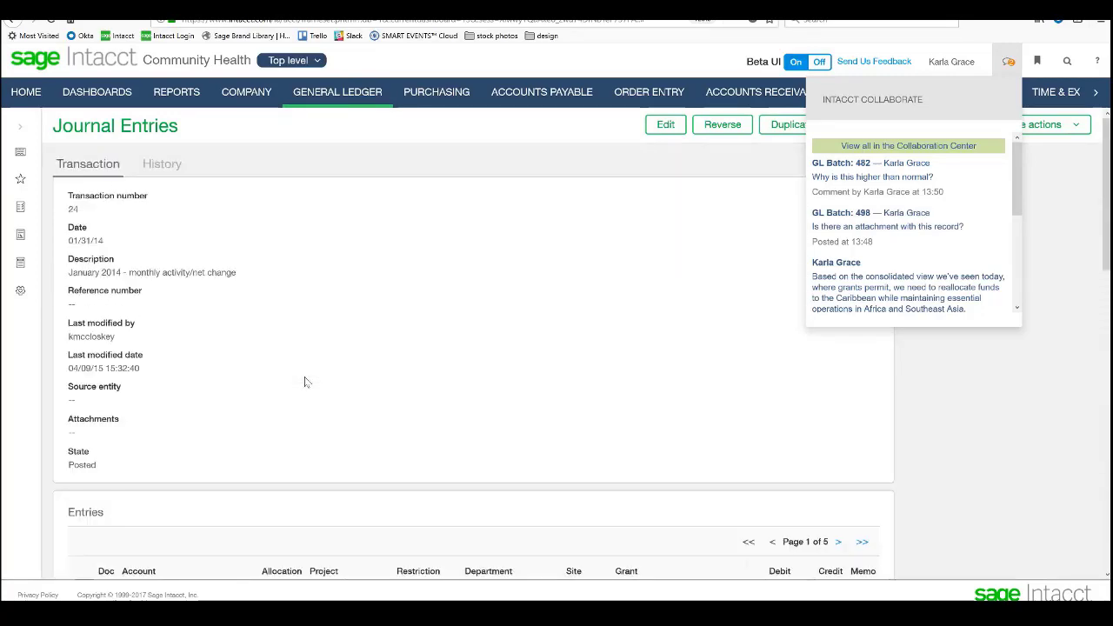